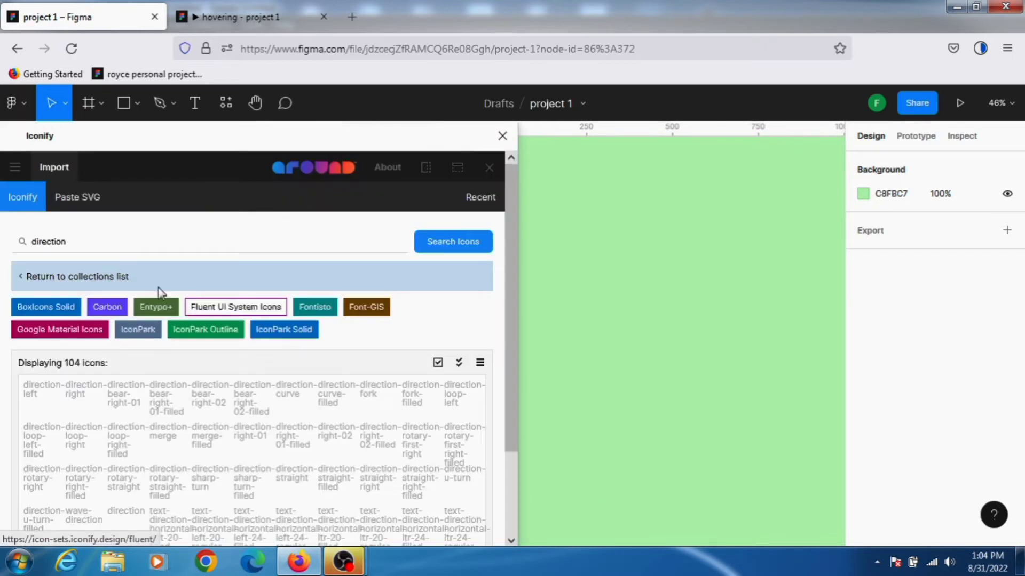
- Search Iconify for "search" and import the akar-icons:search icon at 24 × 24
left_click(73, 240)
double_click(73, 240)
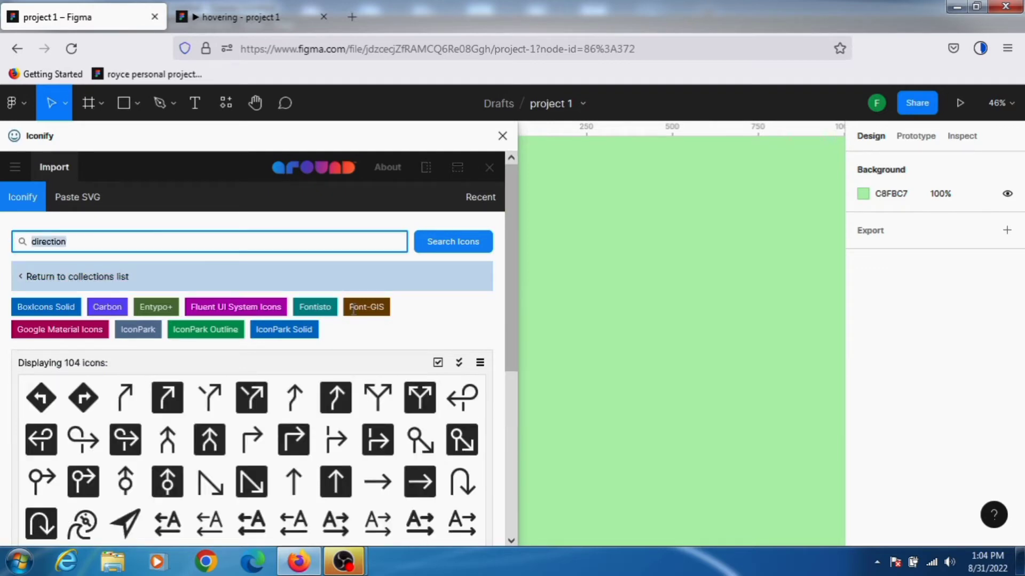
type("search")
left_click(463, 243)
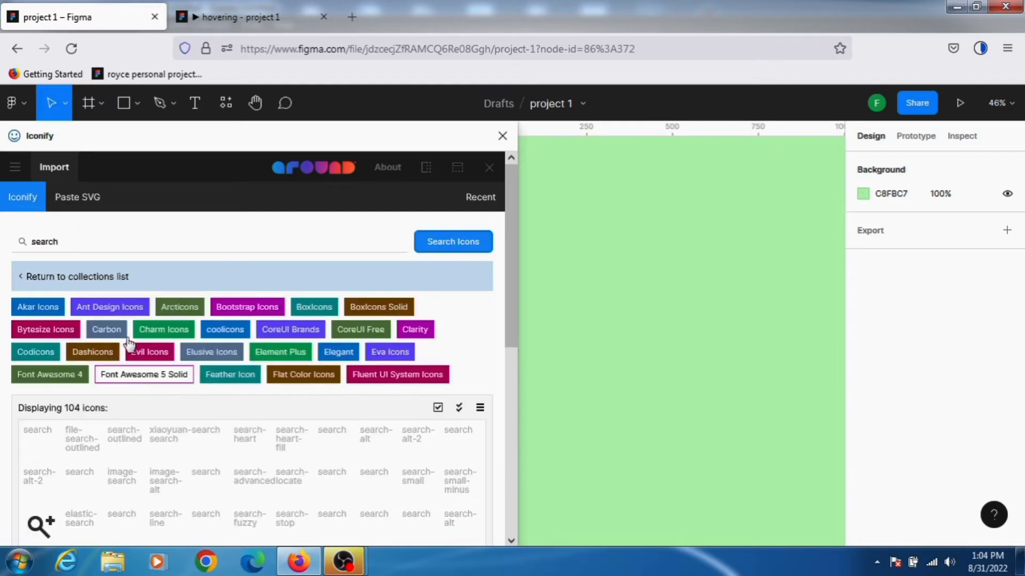
scroll(48, 326, "down", 3)
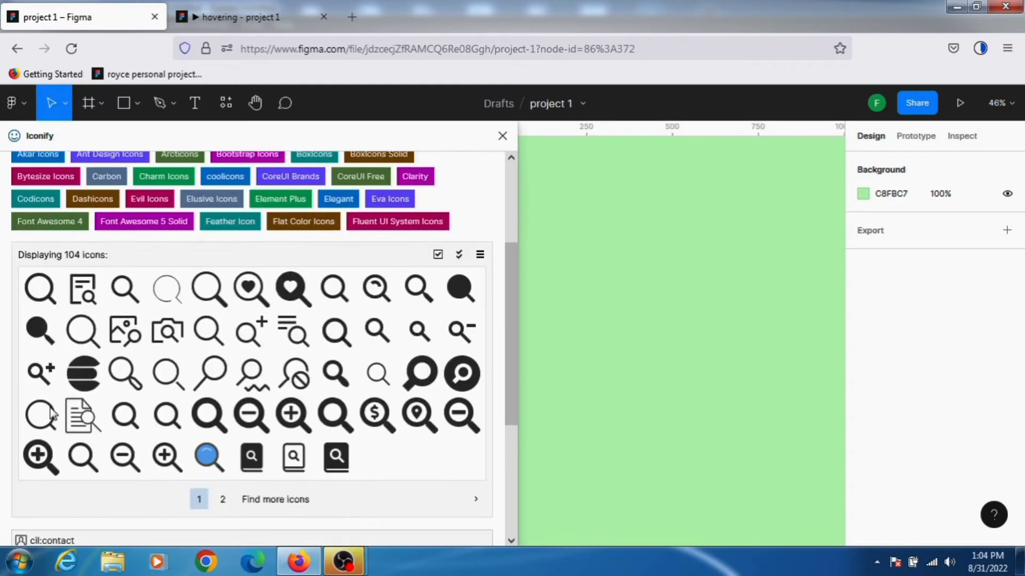
left_click(40, 302)
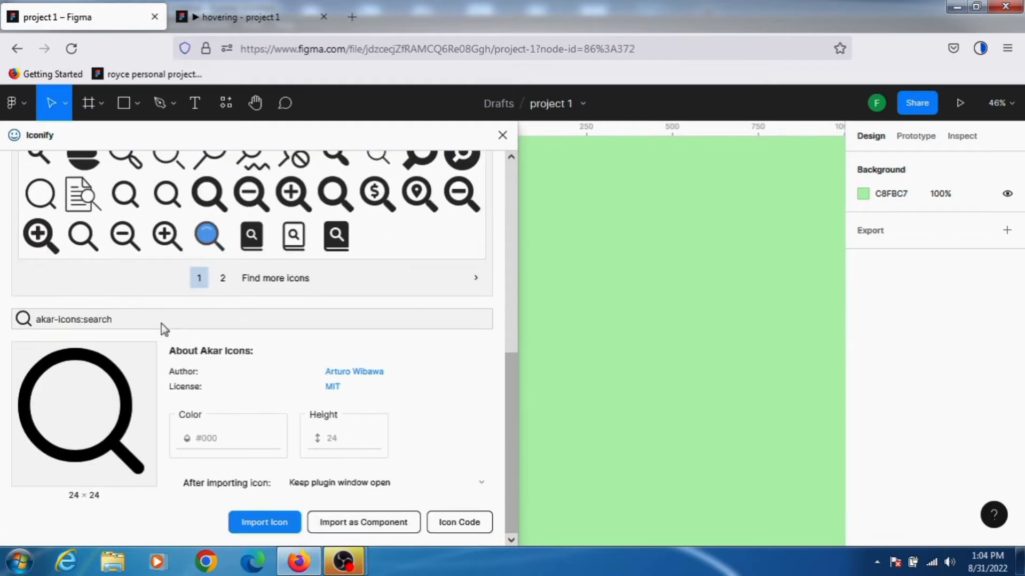
left_click(259, 528)
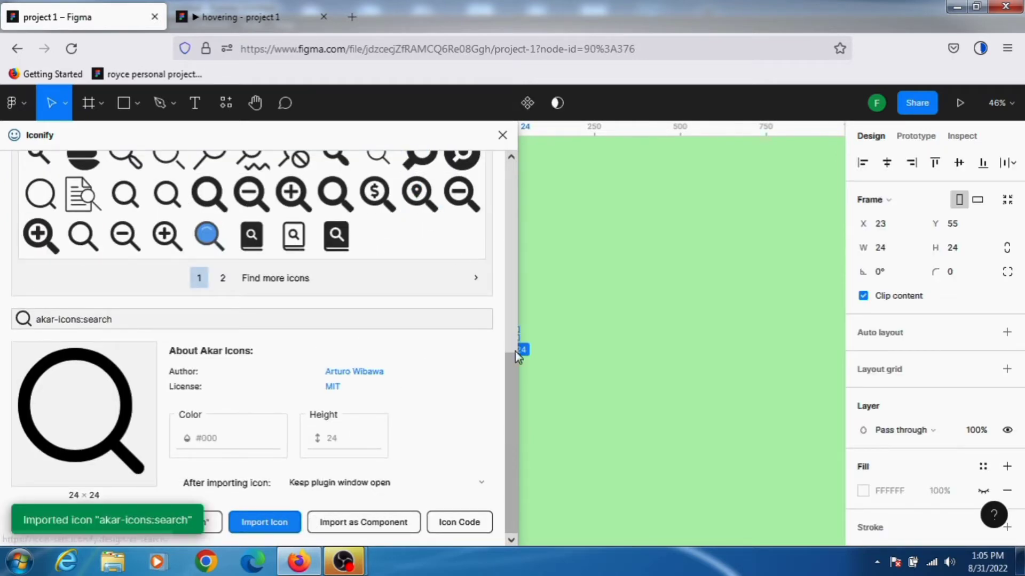
left_click(651, 286)
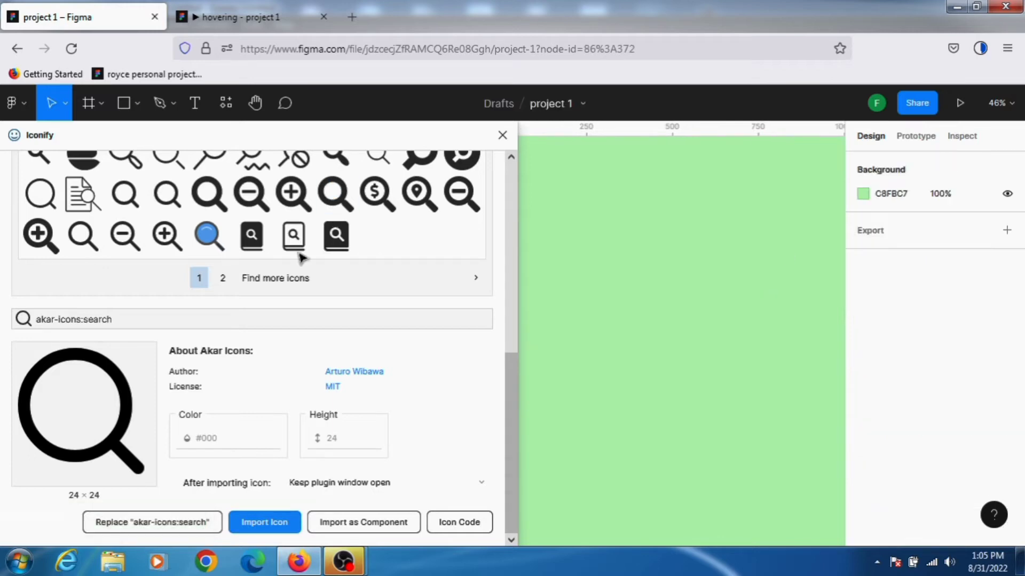
- Search Iconify for "contact" and import the bxs:contact icon at 24 × 24
scroll(193, 222, "up", 6)
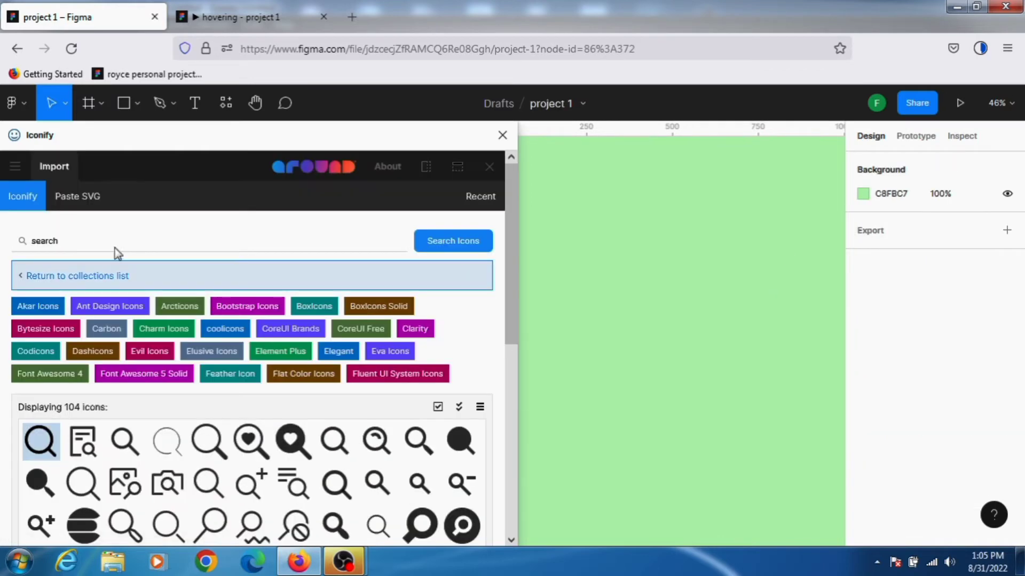
left_click_drag(88, 241, 4, 242)
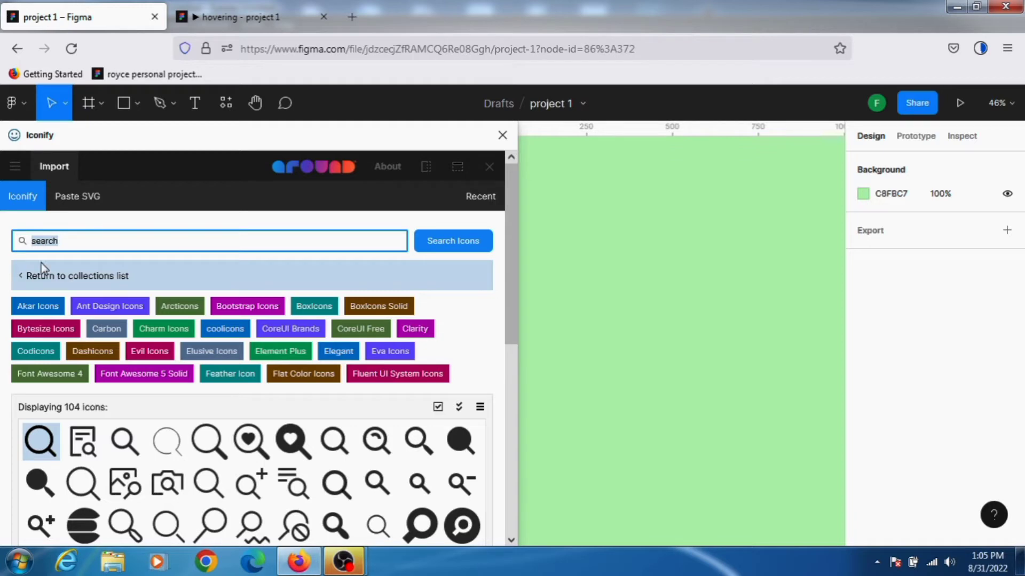
type("contact")
left_click(452, 243)
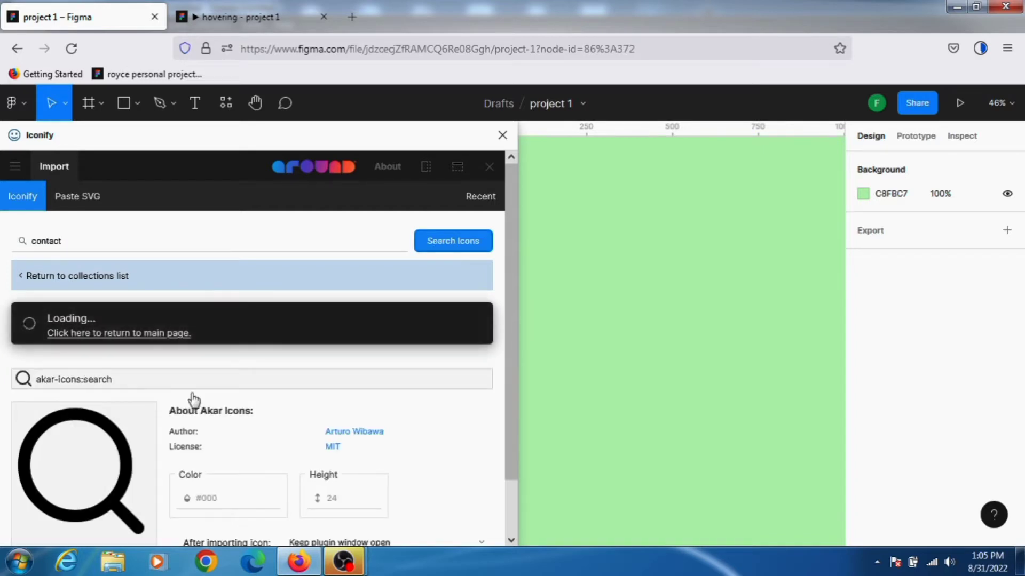
scroll(191, 395, "down", 3)
scroll(191, 396, "up", 3)
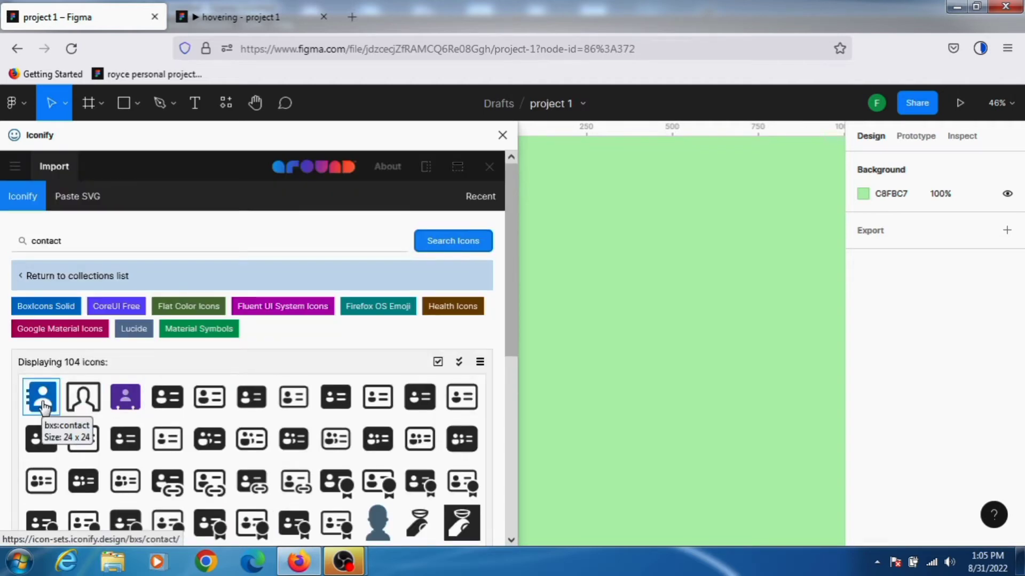
left_click(43, 407)
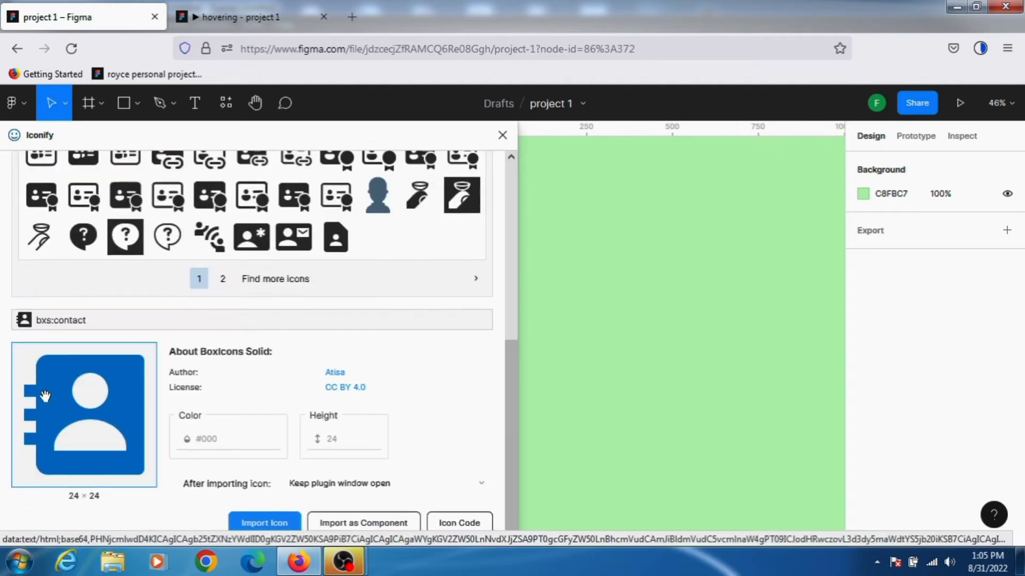
left_click(251, 526)
left_click(610, 336)
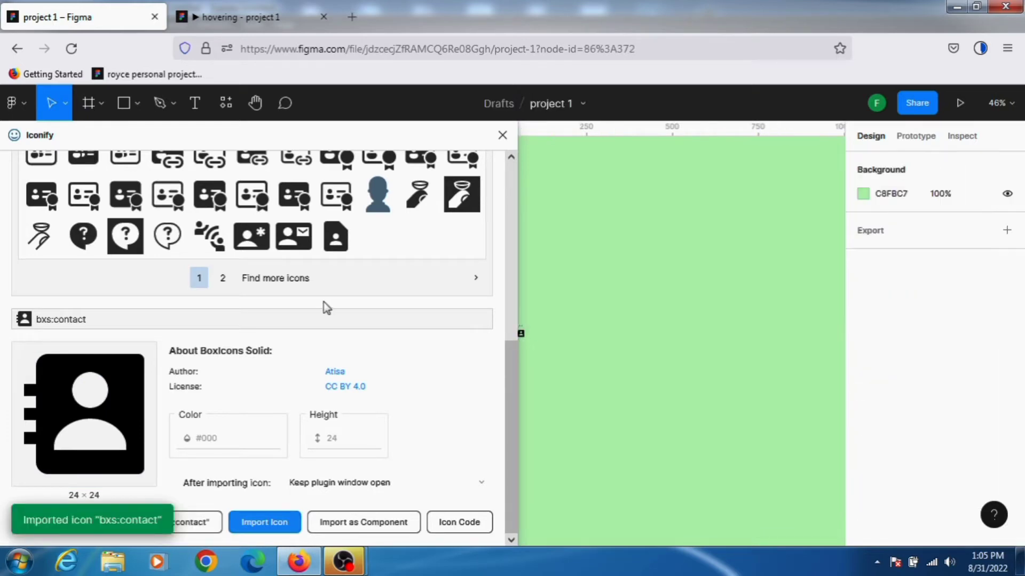
- Search Iconify for "home" and import the akar-icons:home icon at 24 × 24
scroll(322, 302, "up", 6)
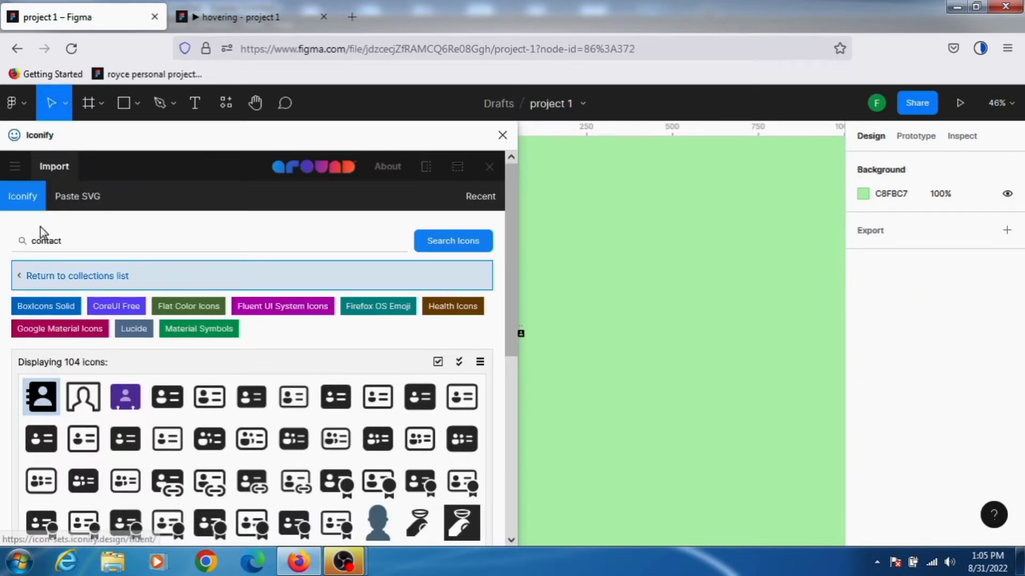
left_click_drag(71, 239, 2, 245)
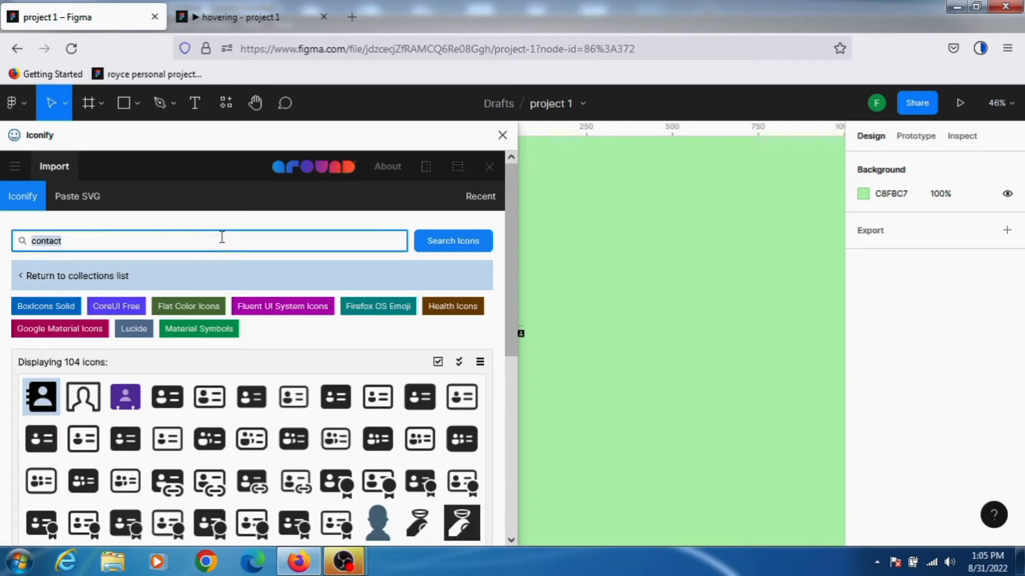
type("home")
left_click(452, 245)
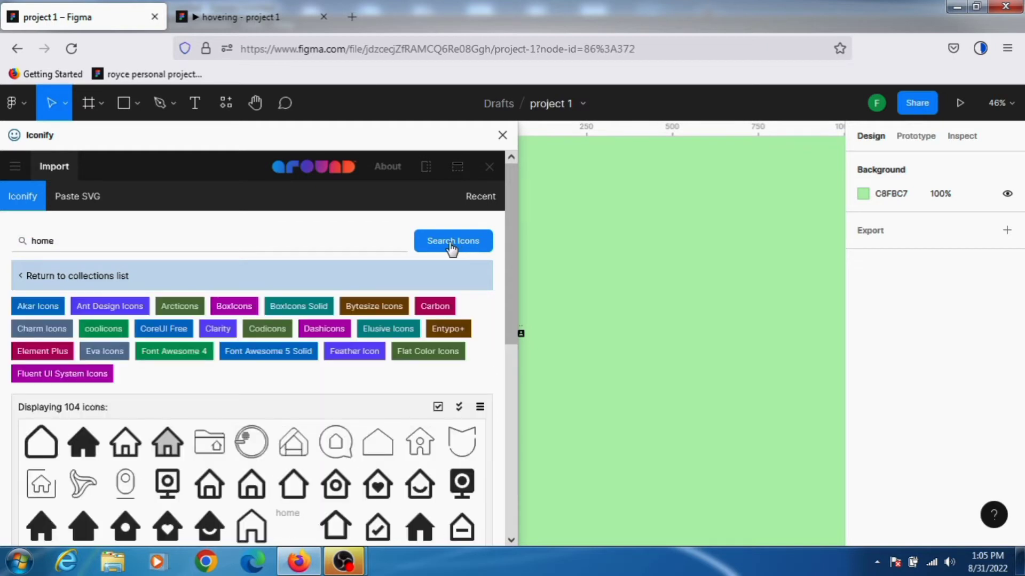
left_click(40, 454)
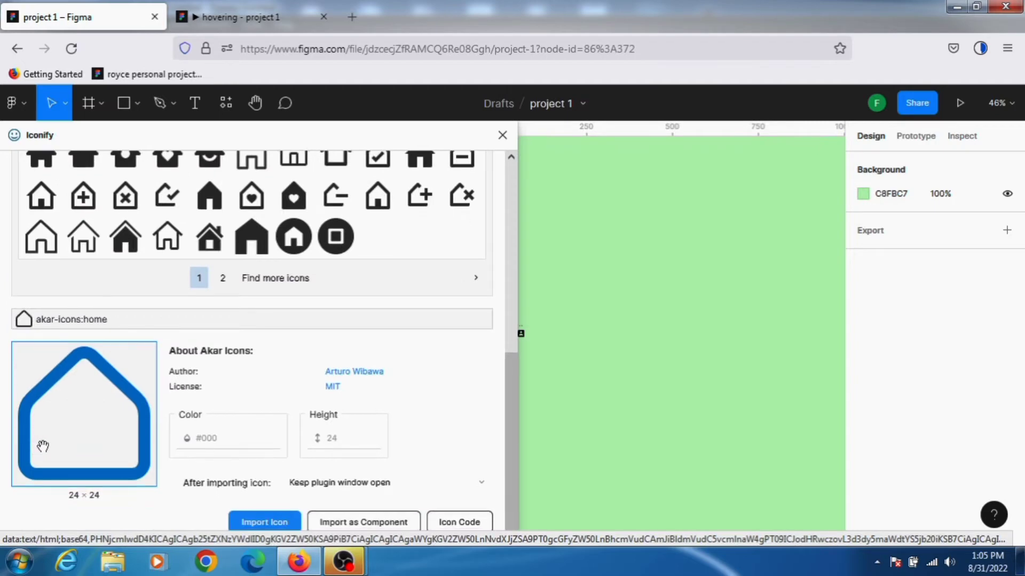
left_click(258, 526)
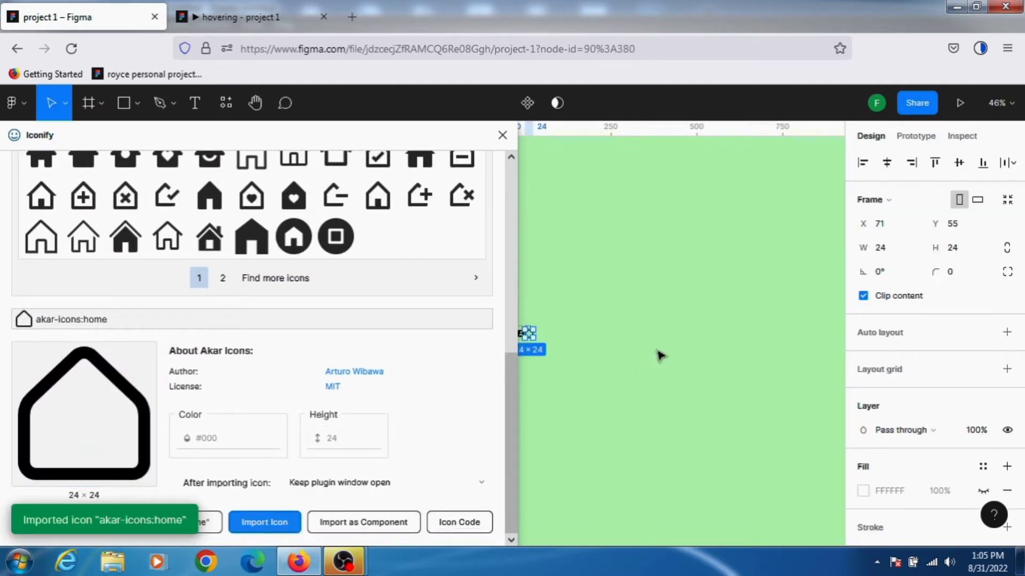
left_click(572, 348)
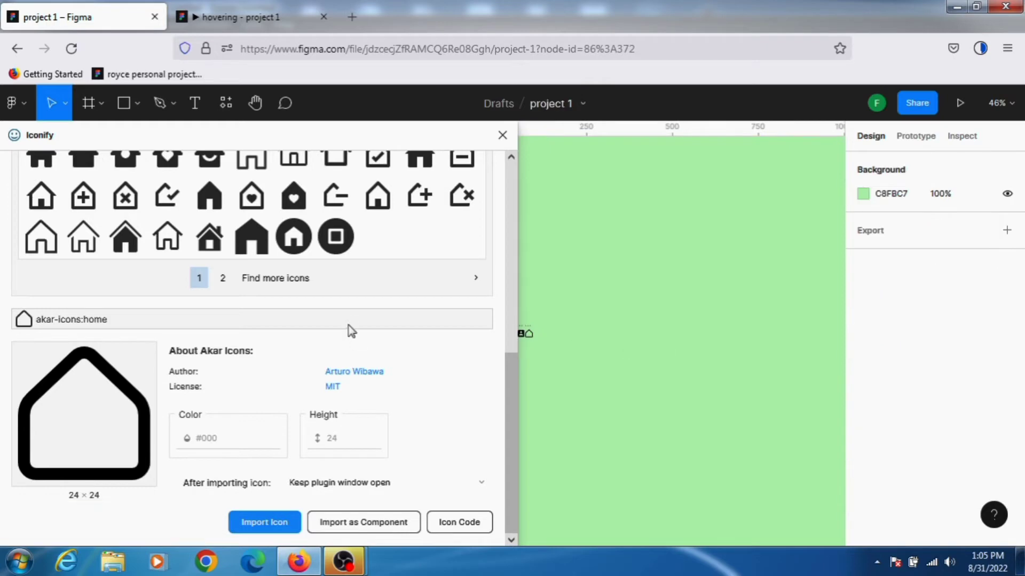
- Search the Iconify icon sets for "message"
scroll(350, 331, "up", 7)
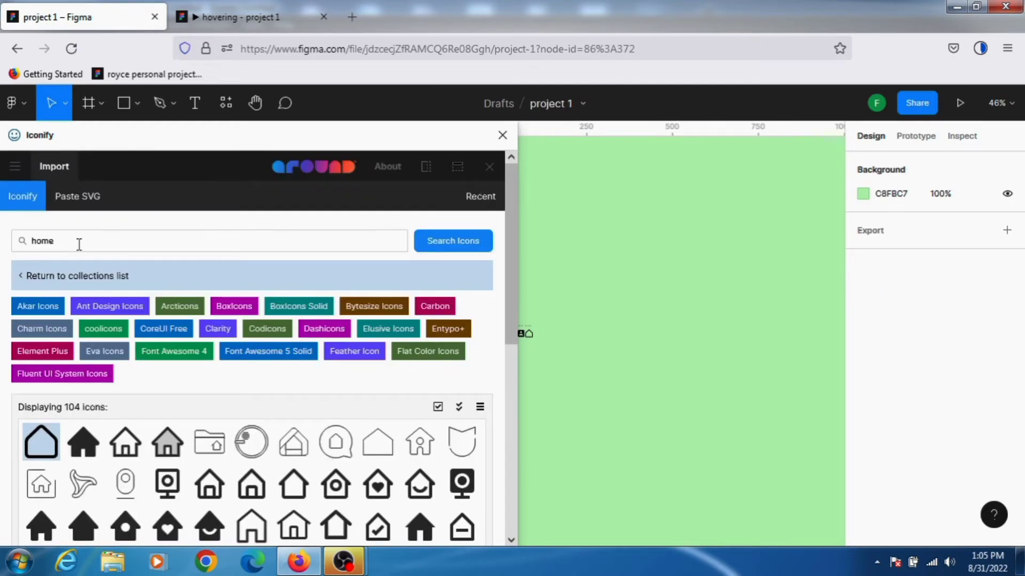
left_click_drag(79, 243, 10, 244)
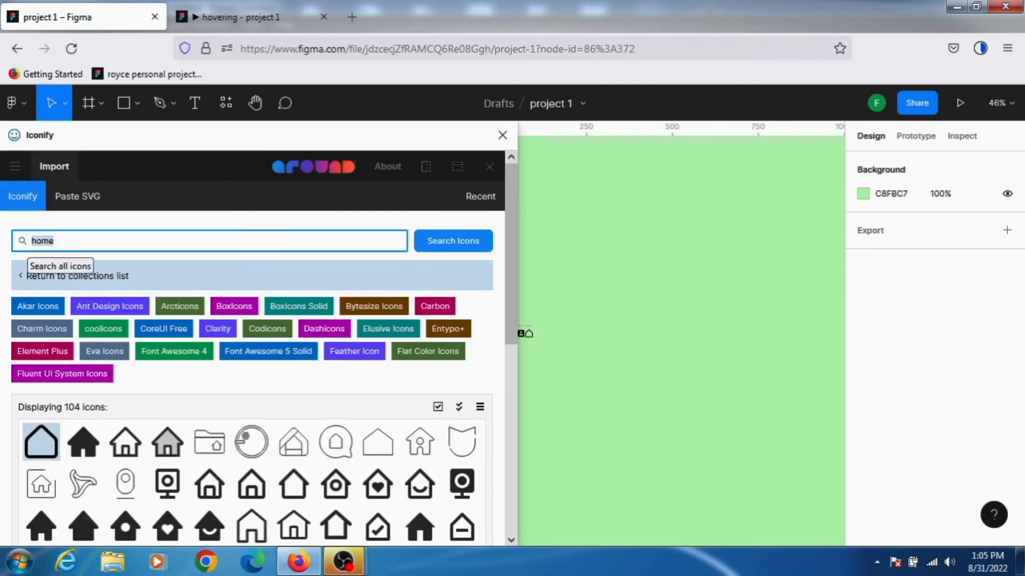
type("m")
left_click(438, 244)
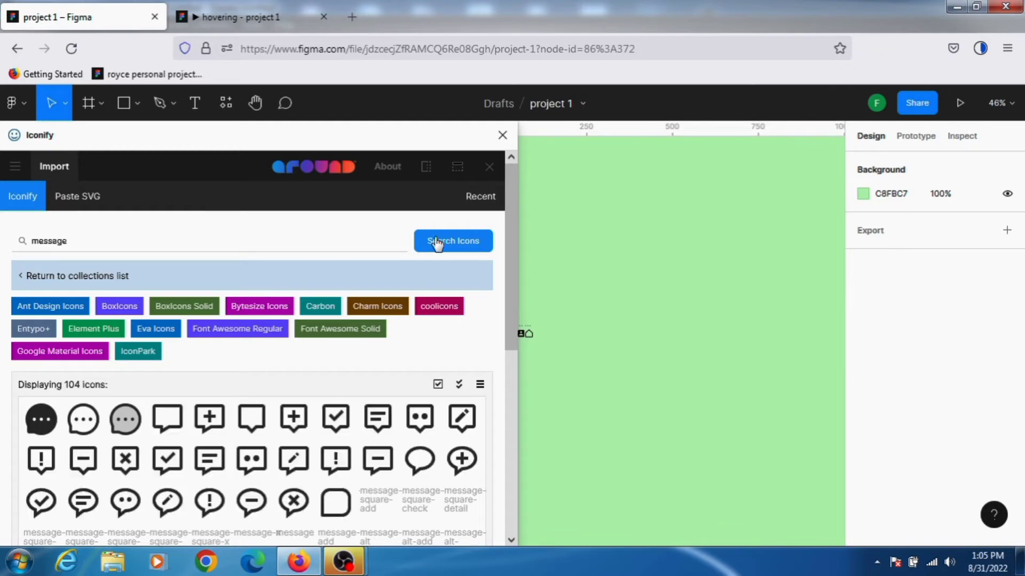
- Try the ant-design:message-filled icon by importing it, and delete it from the canvas
left_click(37, 425)
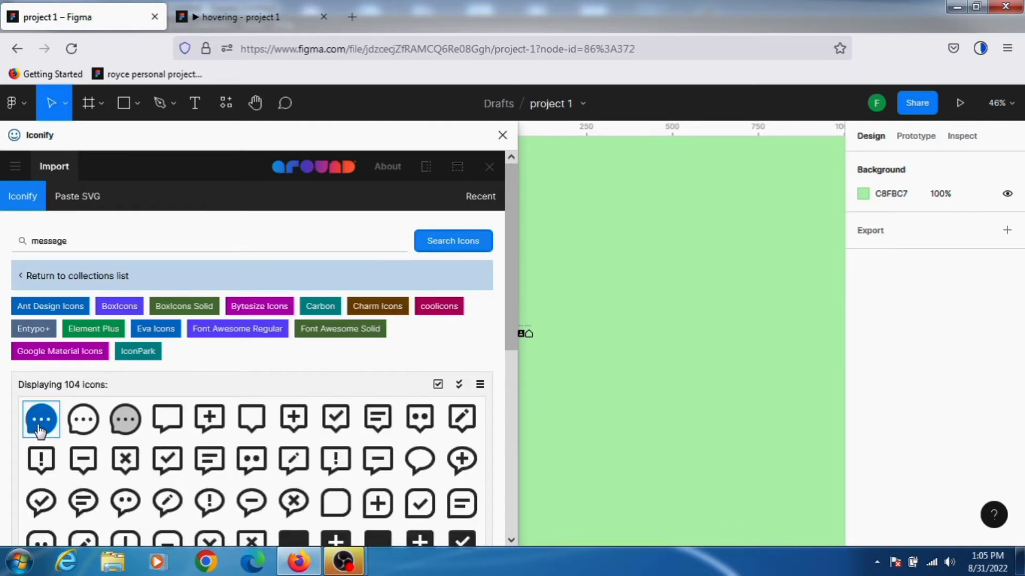
scroll(385, 497, "down", 6)
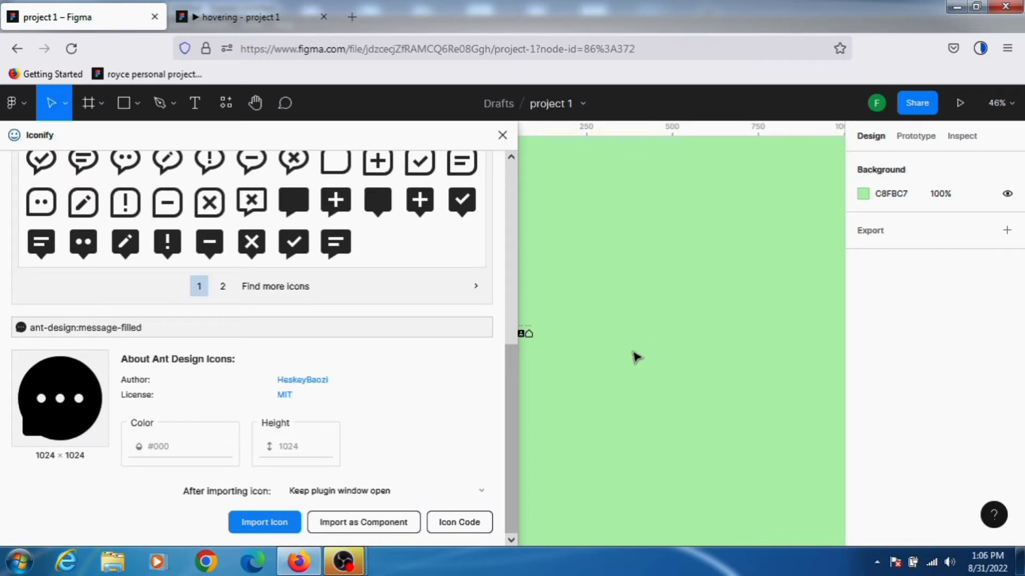
left_click(251, 524)
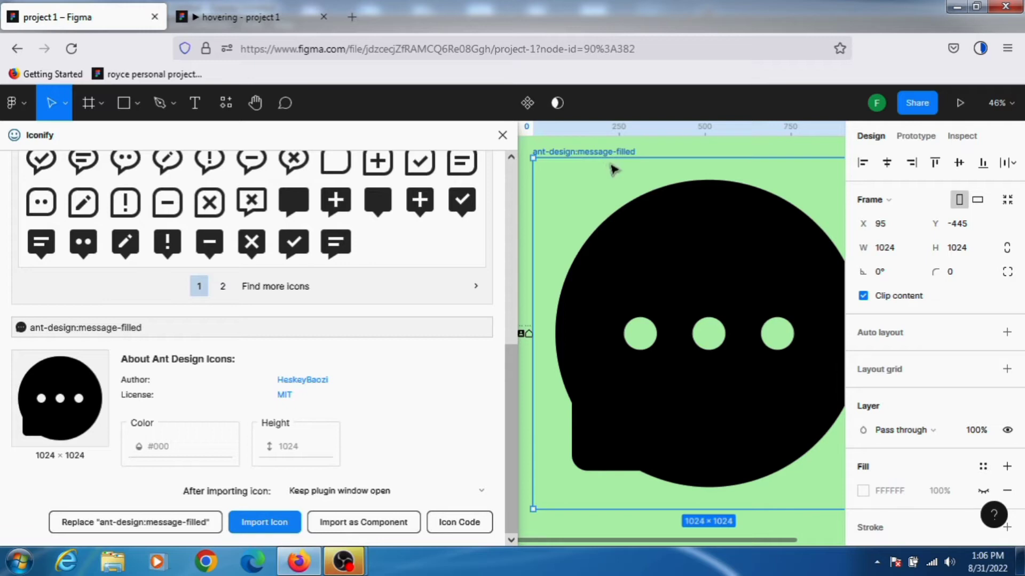
key("Delete")
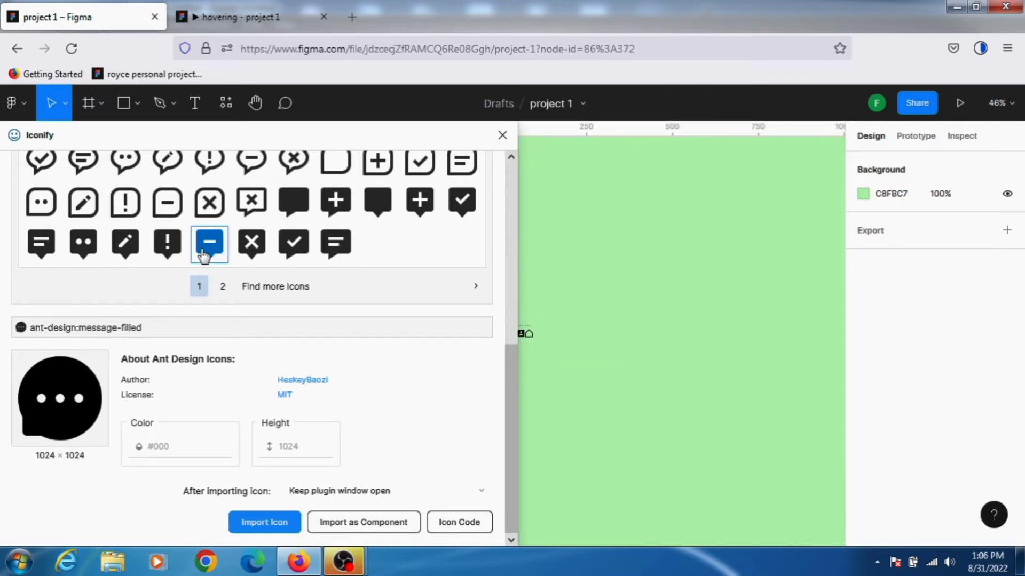
scroll(203, 255, "up", 5)
left_click(83, 306)
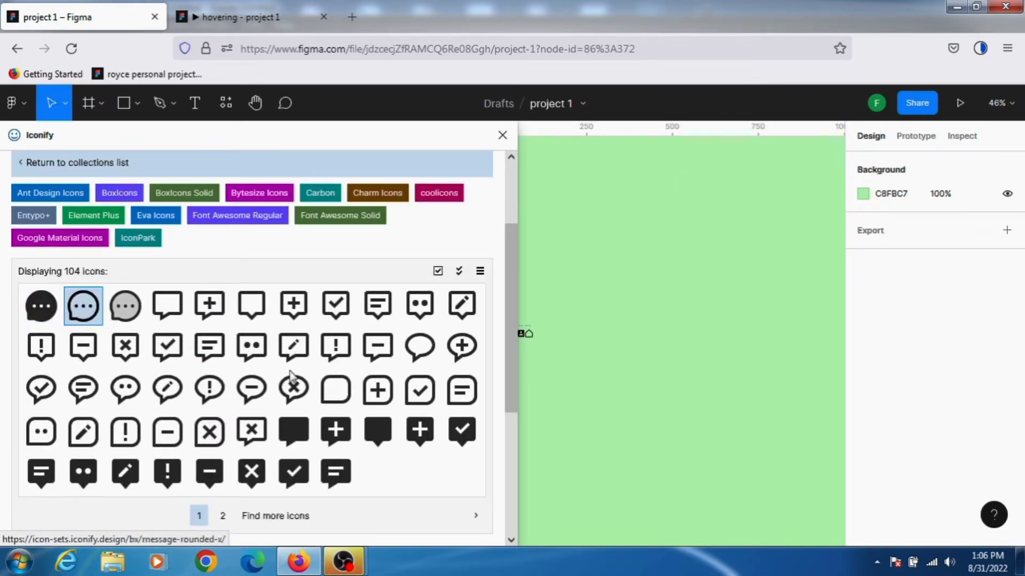
scroll(288, 379, "down", 5)
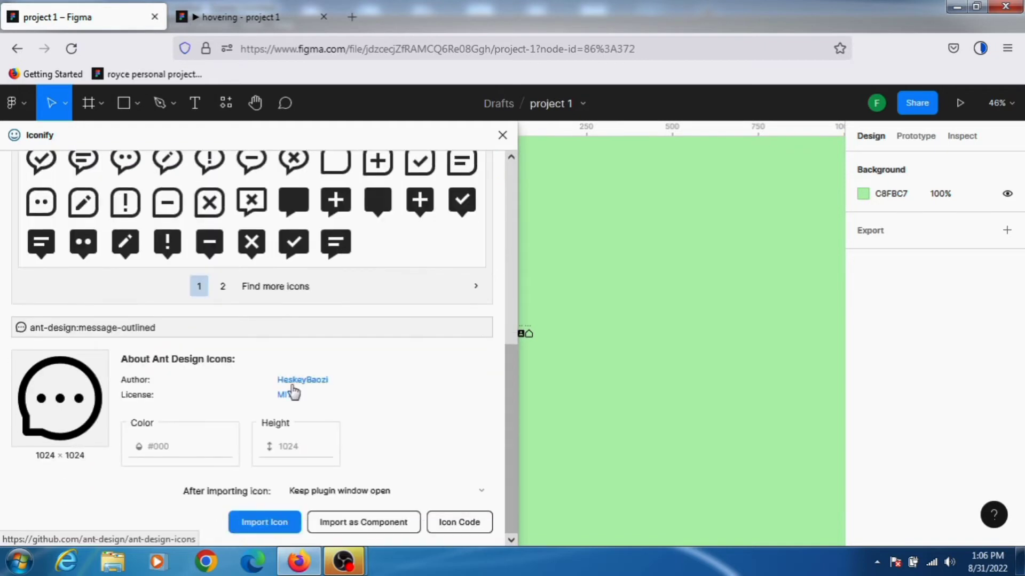
- Import the 24 × 24 bx:message-square-x icon from the message results and close the Iconify plugin
scroll(293, 391, "up", 4)
scroll(296, 388, "down", 1)
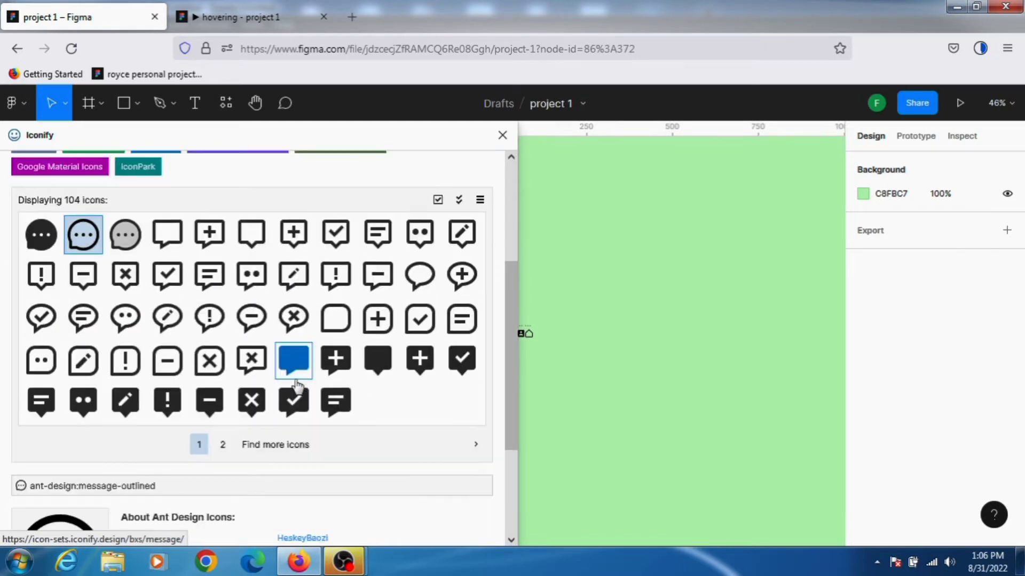
left_click(209, 354)
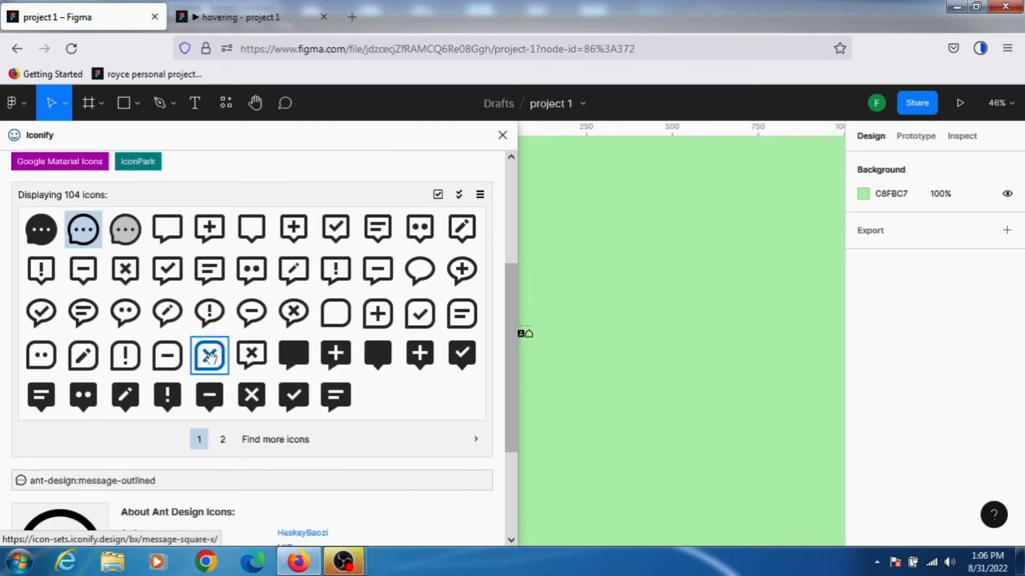
scroll(234, 393, "down", 3)
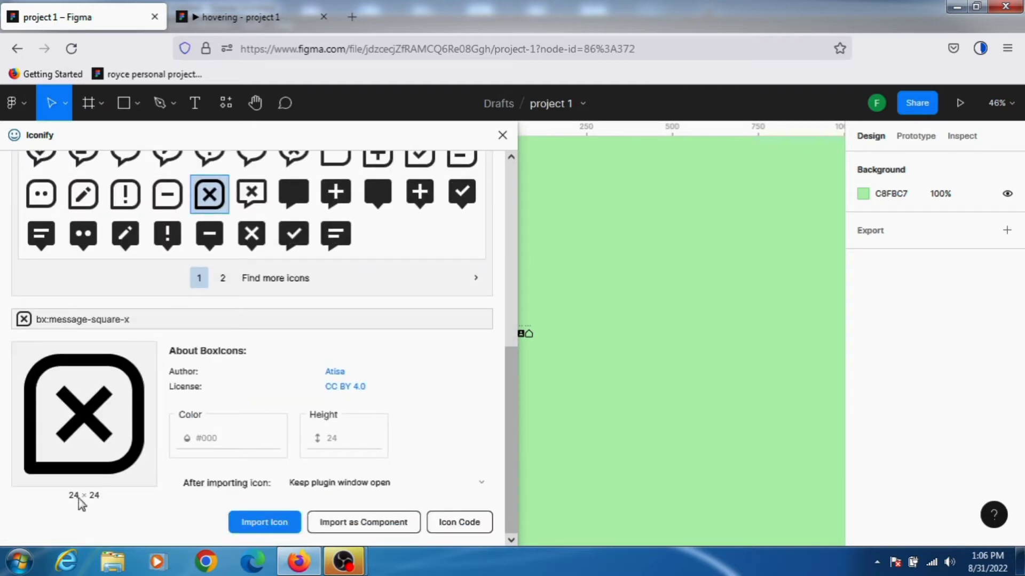
left_click(254, 524)
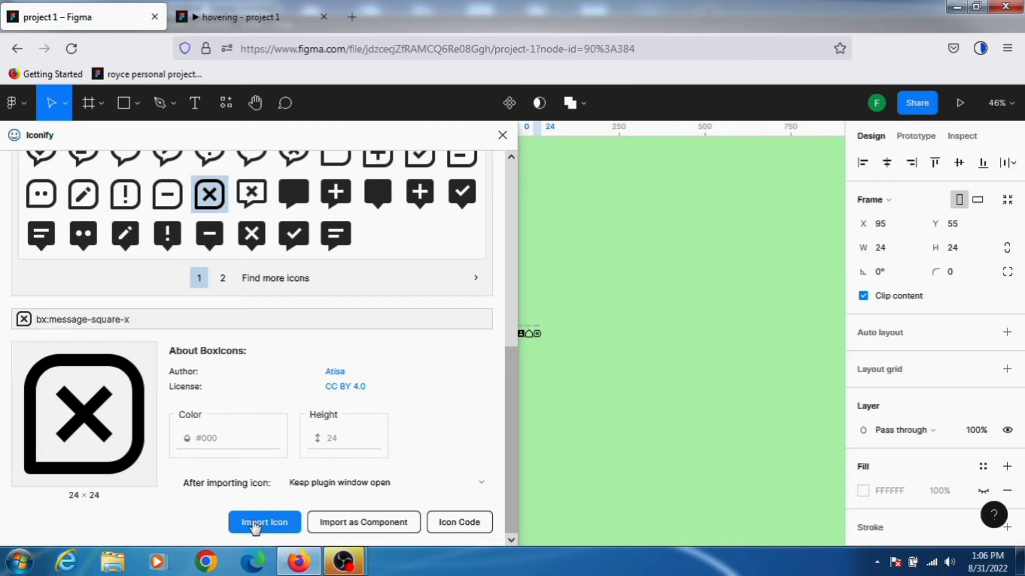
left_click(503, 137)
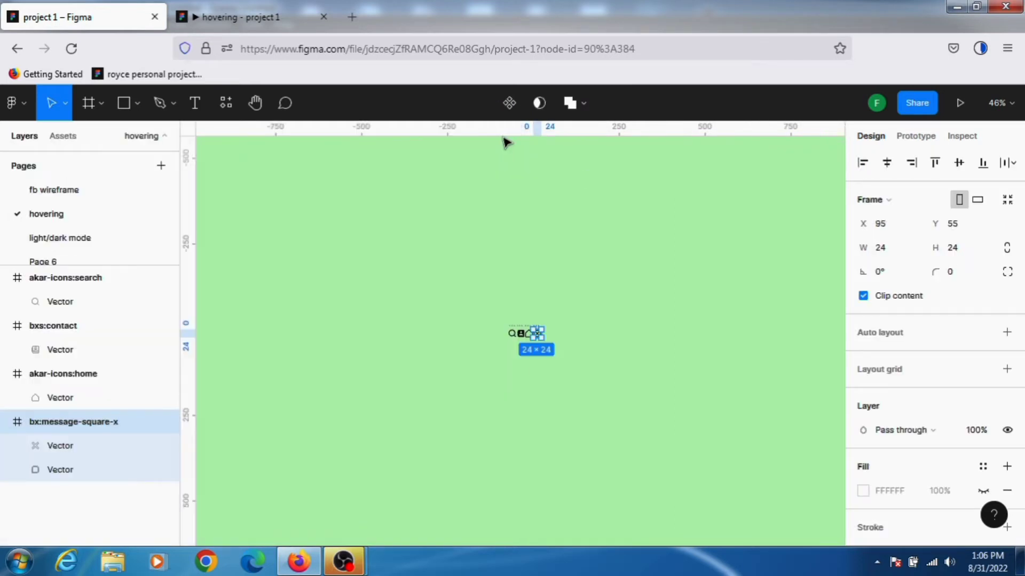
- Select all four imported icons and move them together up and to the left on the canvas, to about X -250
left_click(664, 367)
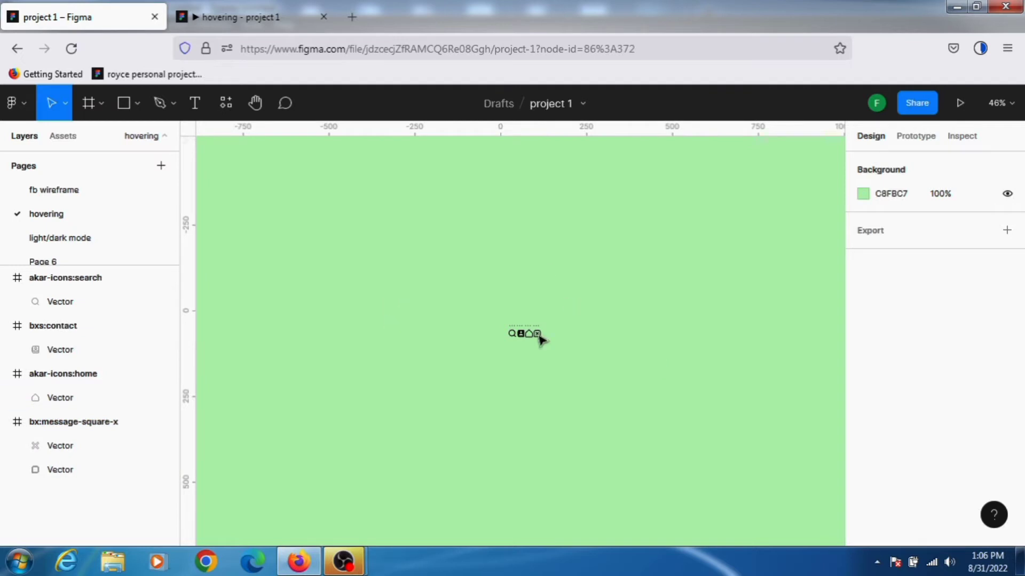
left_click_drag(578, 363, 598, 383)
scroll(597, 384, "up", 2)
scroll(595, 373, "up", 1)
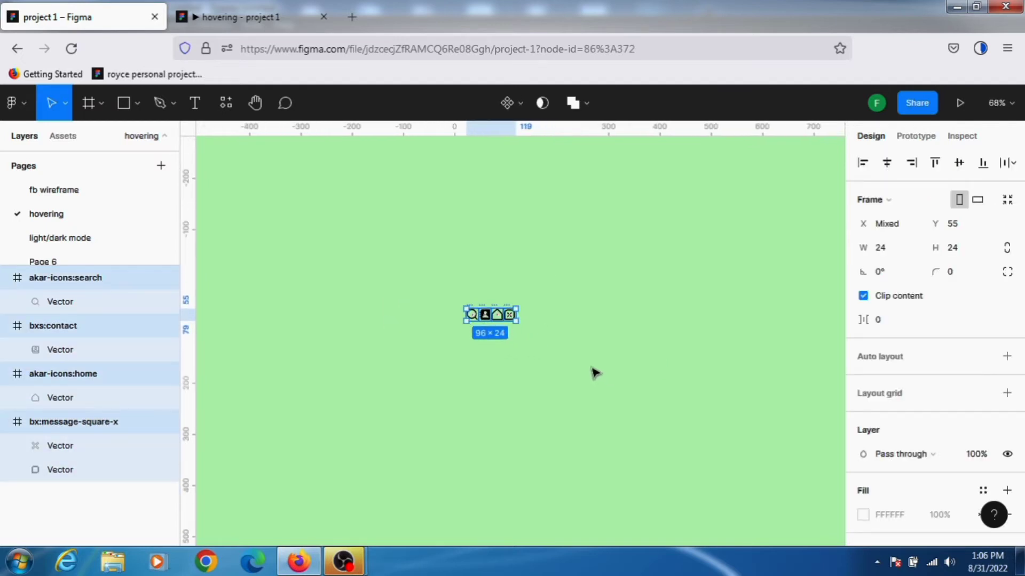
left_click(387, 281)
left_click_drag(387, 281, 592, 395)
left_click_drag(487, 318, 347, 302)
left_click(589, 333)
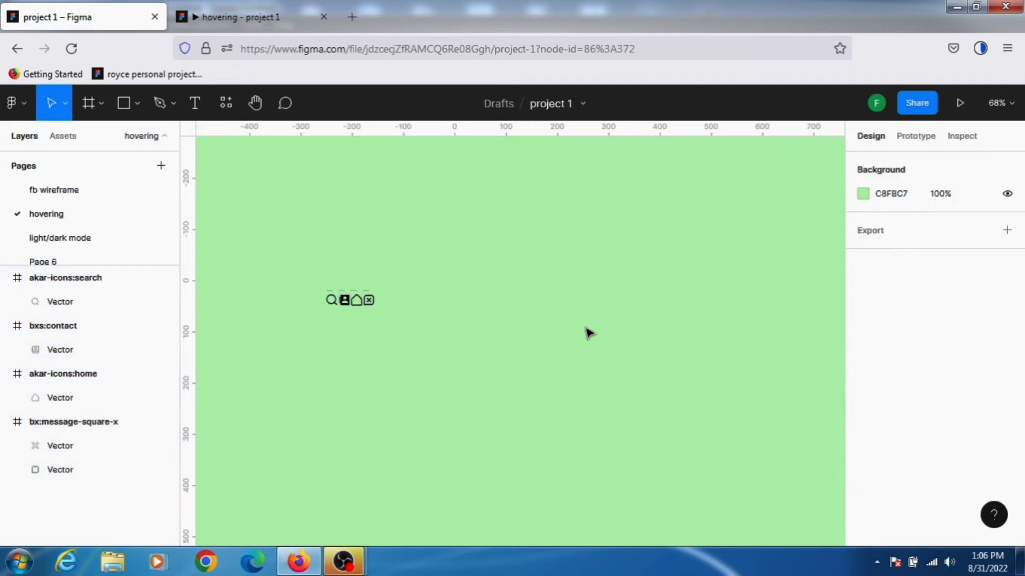
- Add an iPhone 13 Pro Max frame and move the four icons together into its lower middle, at about Y 829
key("f")
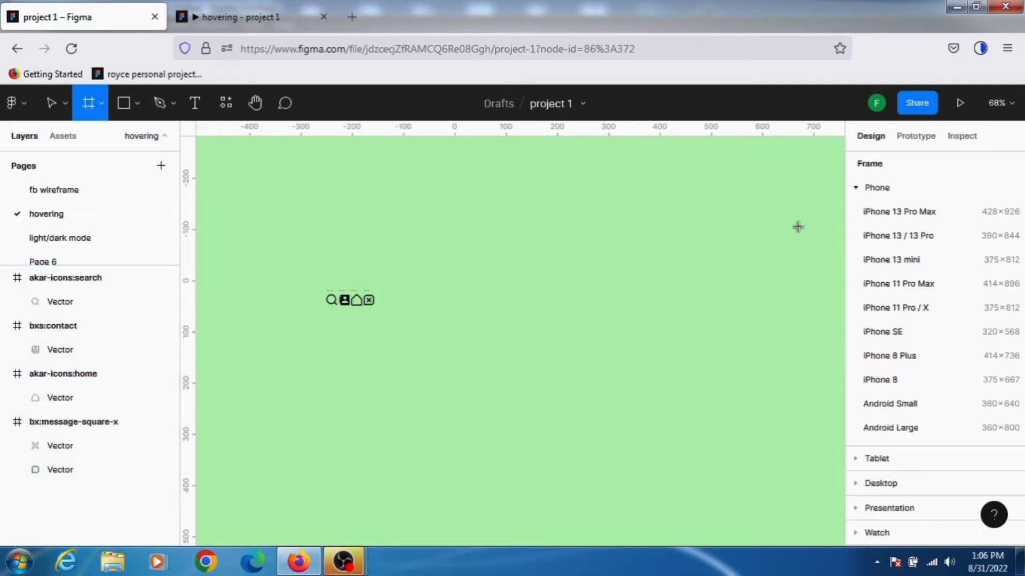
left_click(902, 212)
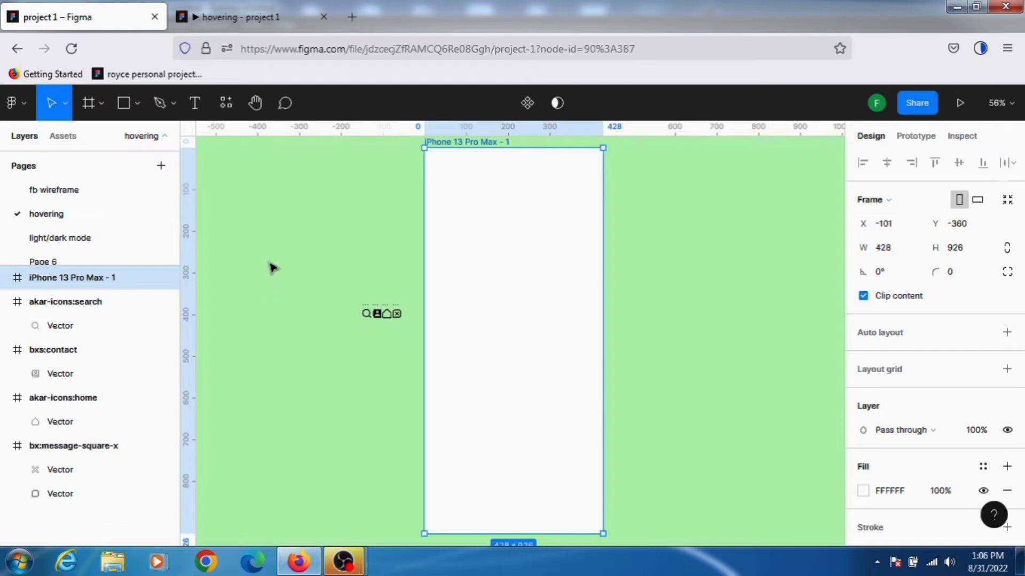
left_click_drag(325, 290, 424, 362)
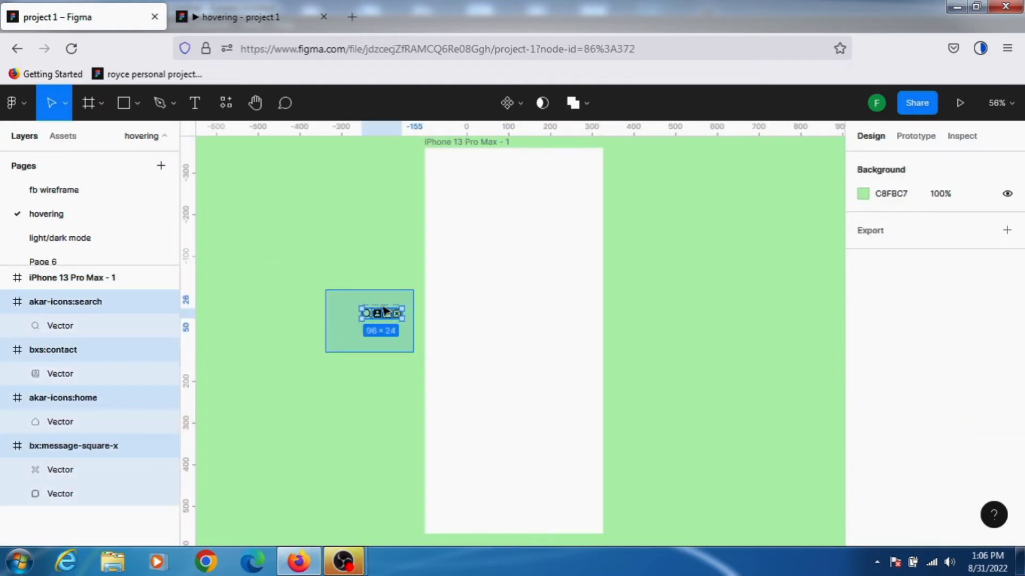
left_click_drag(386, 317, 510, 501)
- Constrain the proportions of the four icons and set their width to 30
left_click(1008, 254)
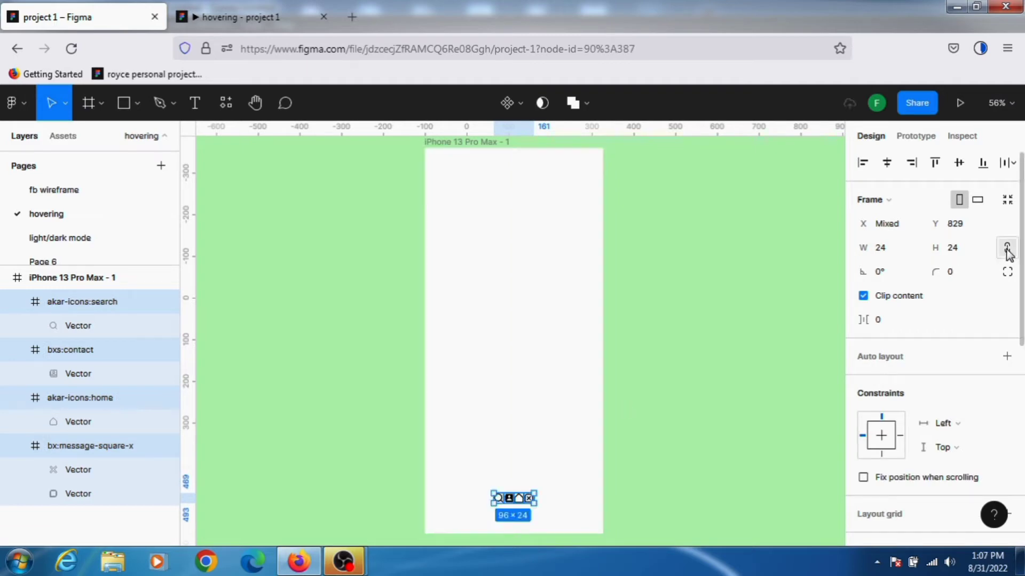
left_click(887, 254)
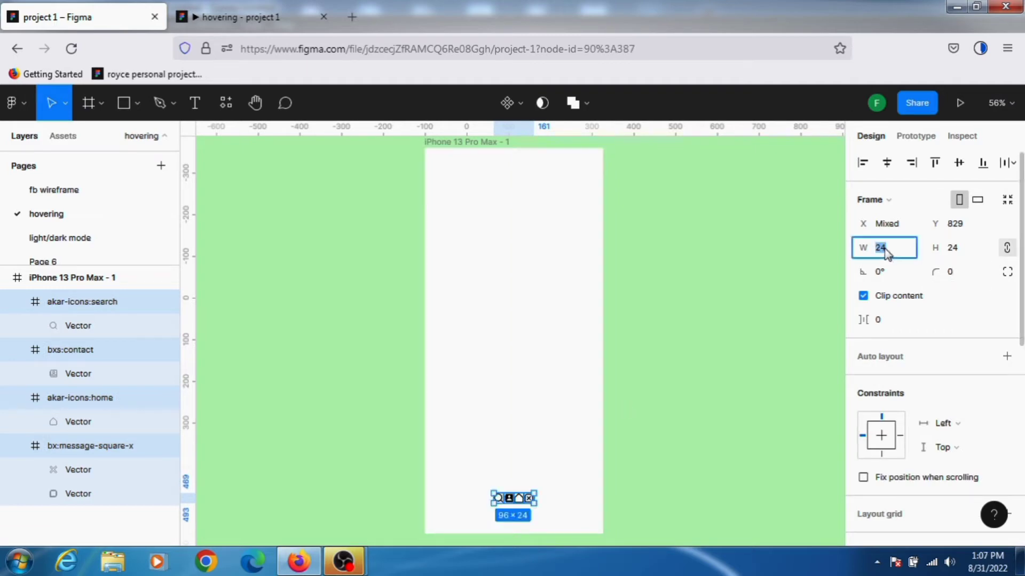
type("30")
left_click(511, 500)
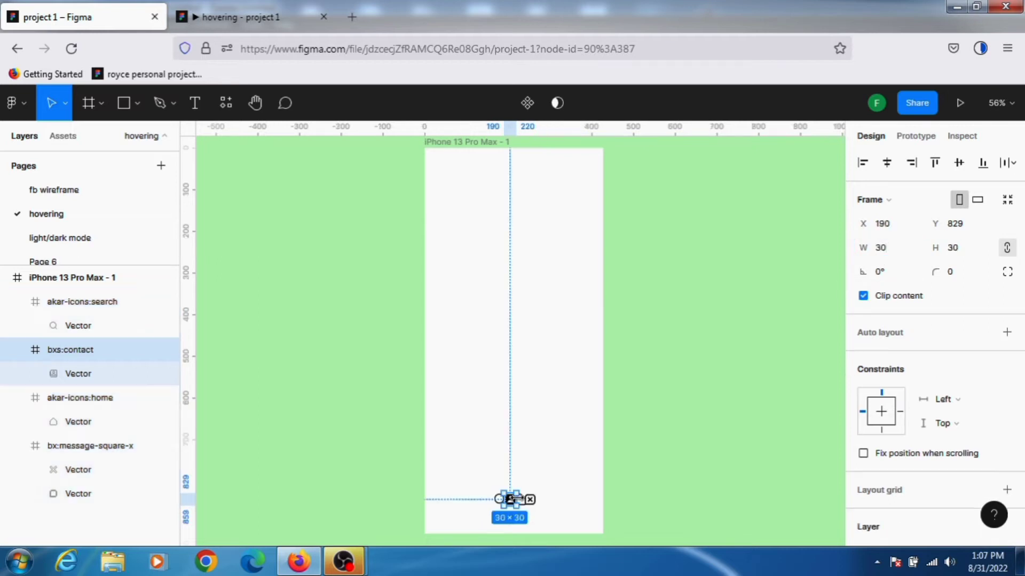
left_click(667, 489)
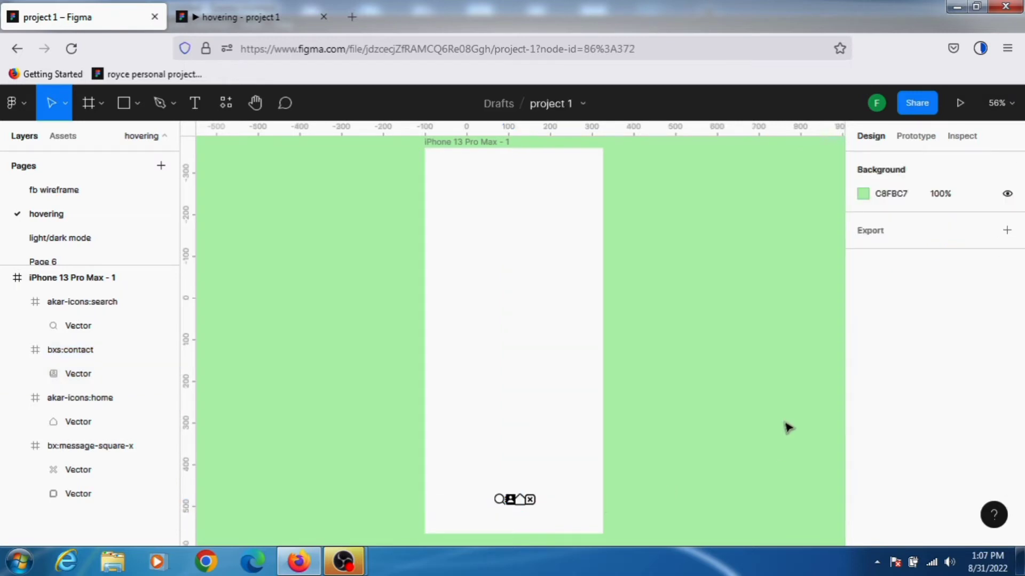
- Spread the icons along the phone frame's lower edge in the order home, search, message, contact, with home at about X 40, Y 883
key("shift+0")
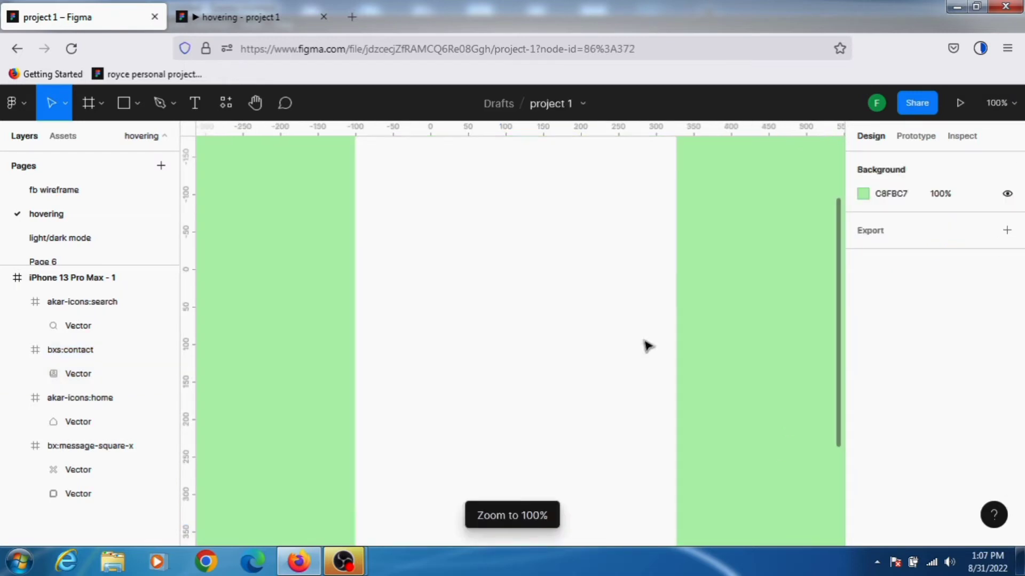
scroll(555, 480, "down", 5)
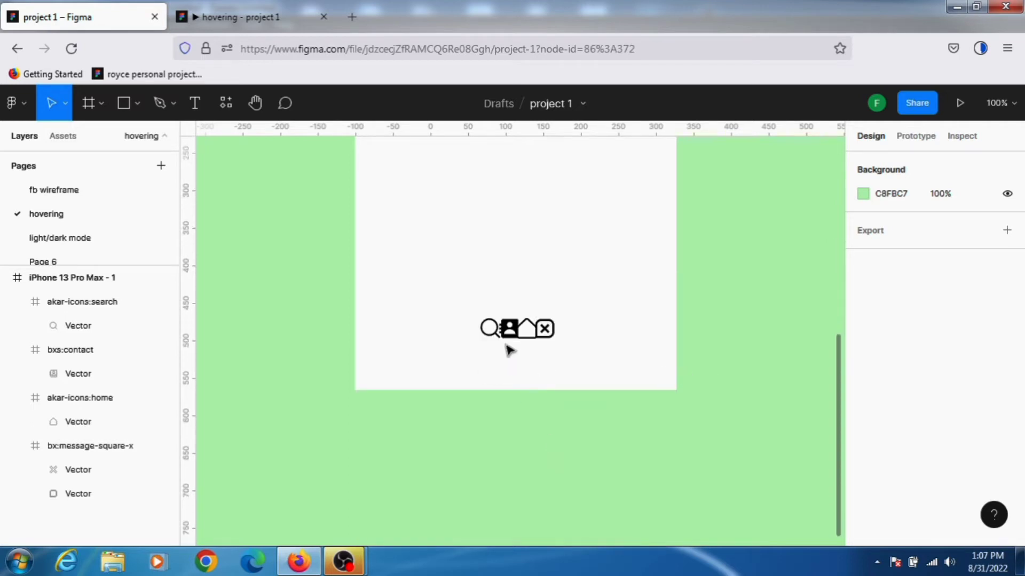
left_click(493, 335)
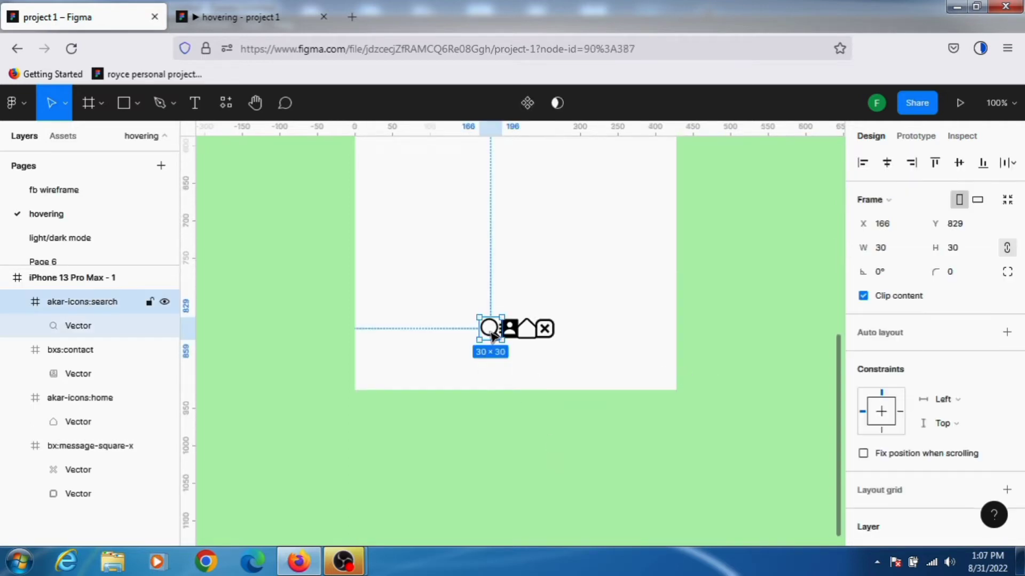
left_click_drag(492, 333, 524, 379)
left_click_drag(512, 333, 635, 378)
left_click(545, 334)
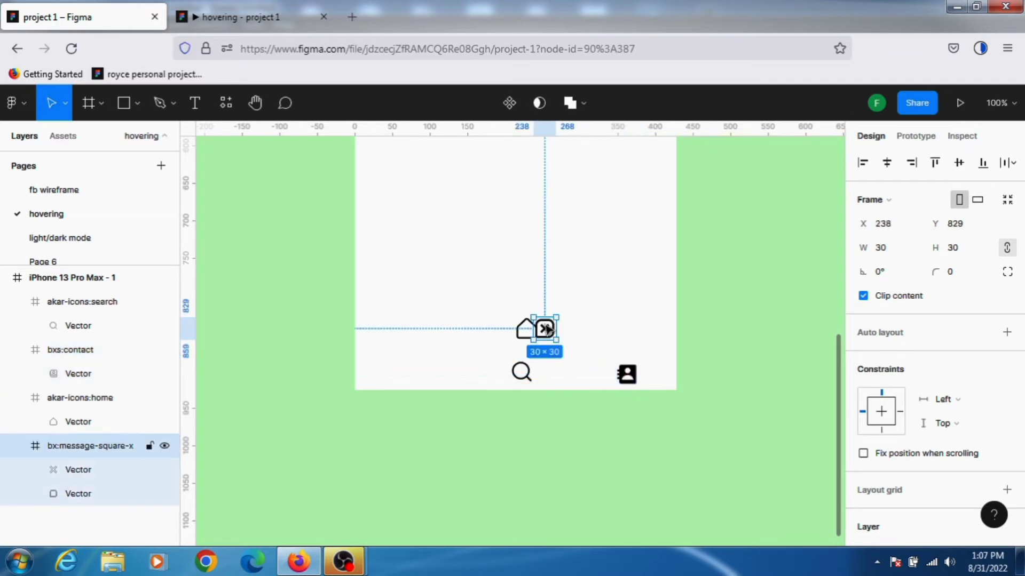
left_click_drag(563, 351, 575, 368)
left_click(527, 329)
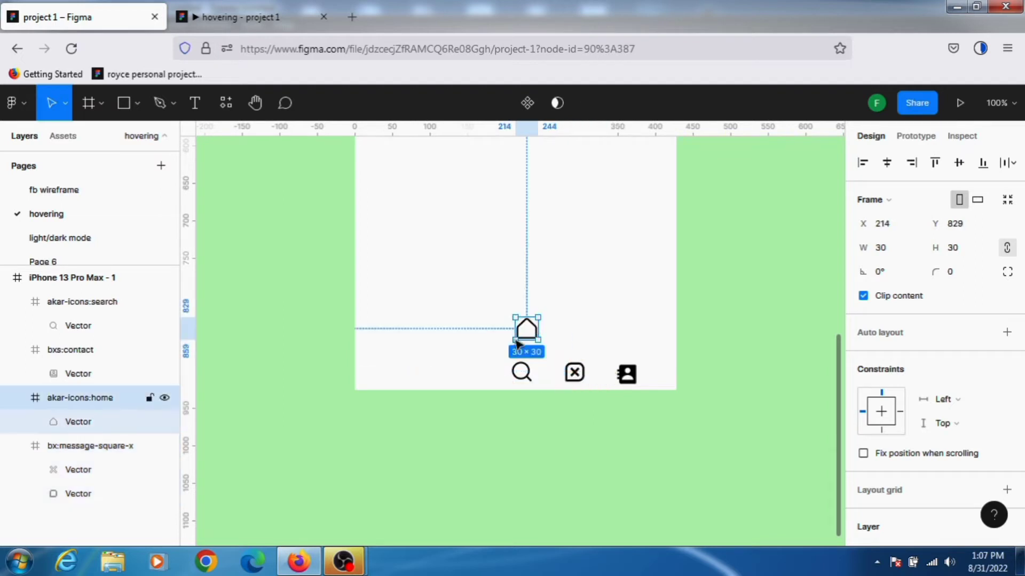
left_click_drag(518, 343, 397, 368)
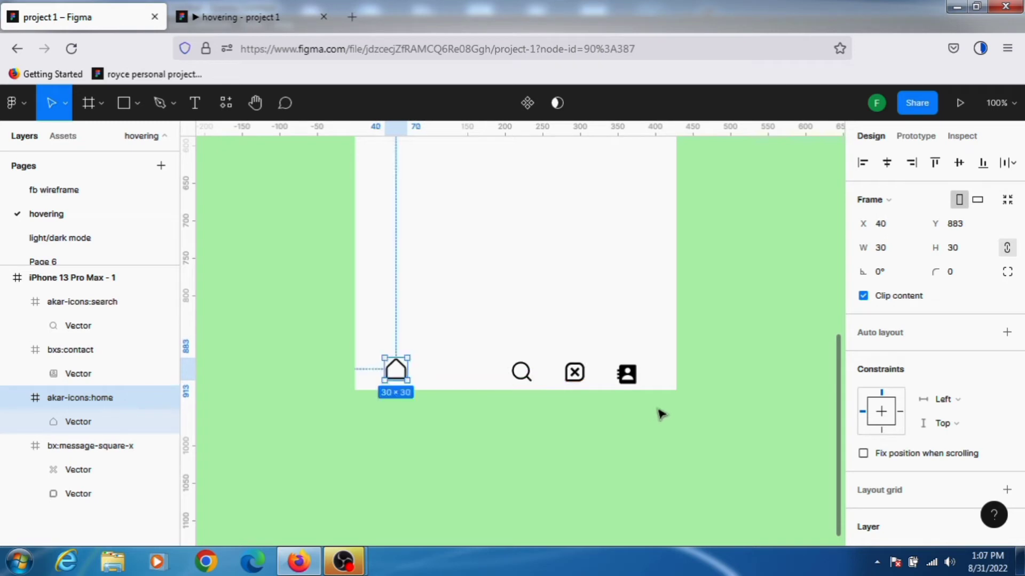
left_click(385, 349)
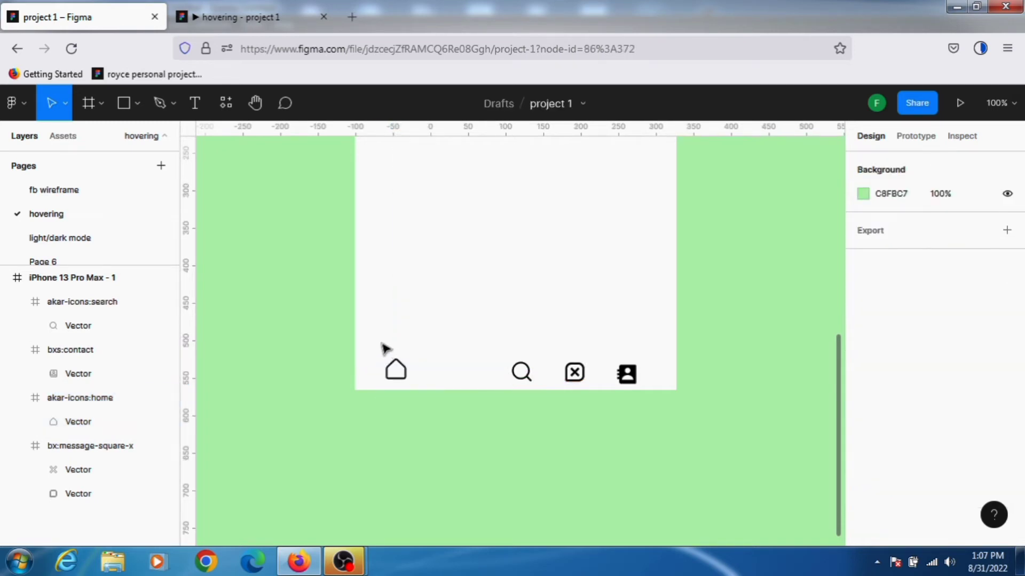
- Distribute the vertical and horizontal spacing of the four icons evenly
left_click_drag(372, 332, 330, 327)
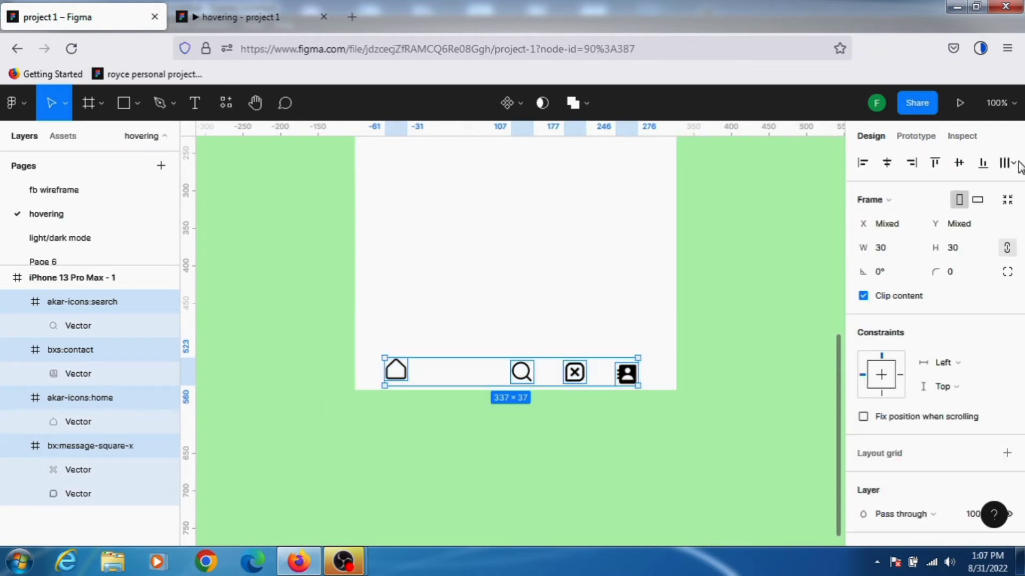
left_click(1011, 168)
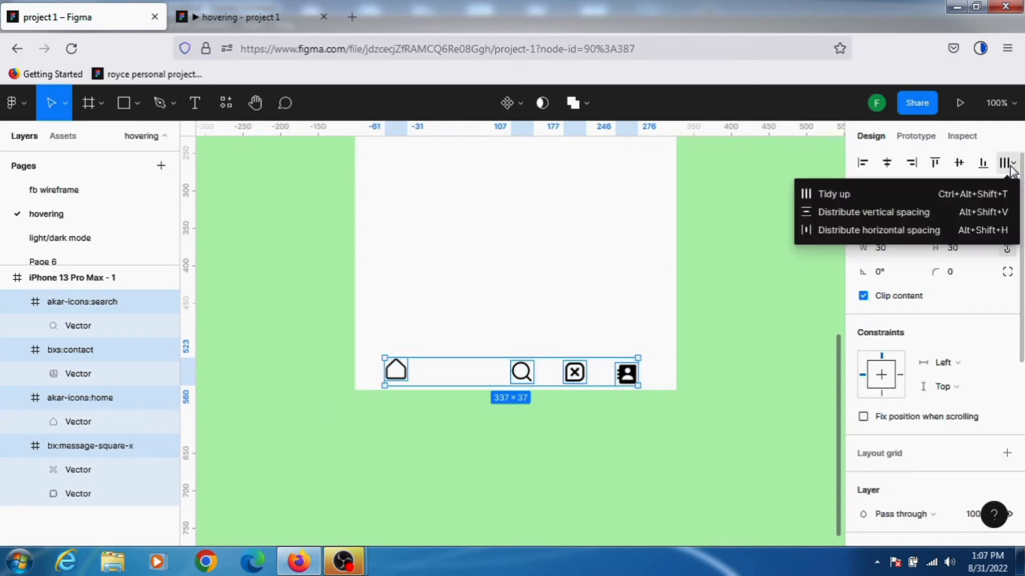
left_click(872, 211)
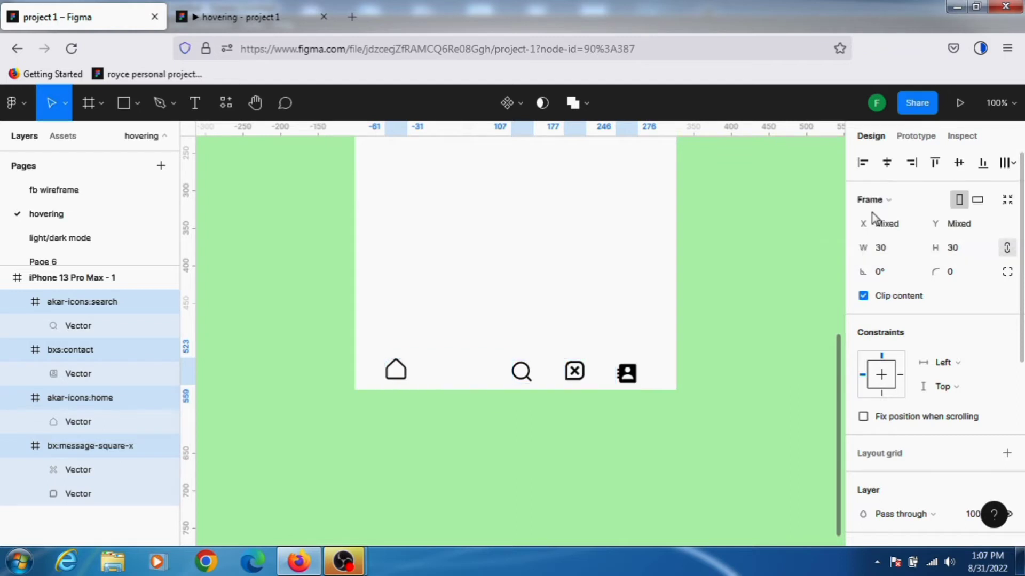
left_click(1013, 166)
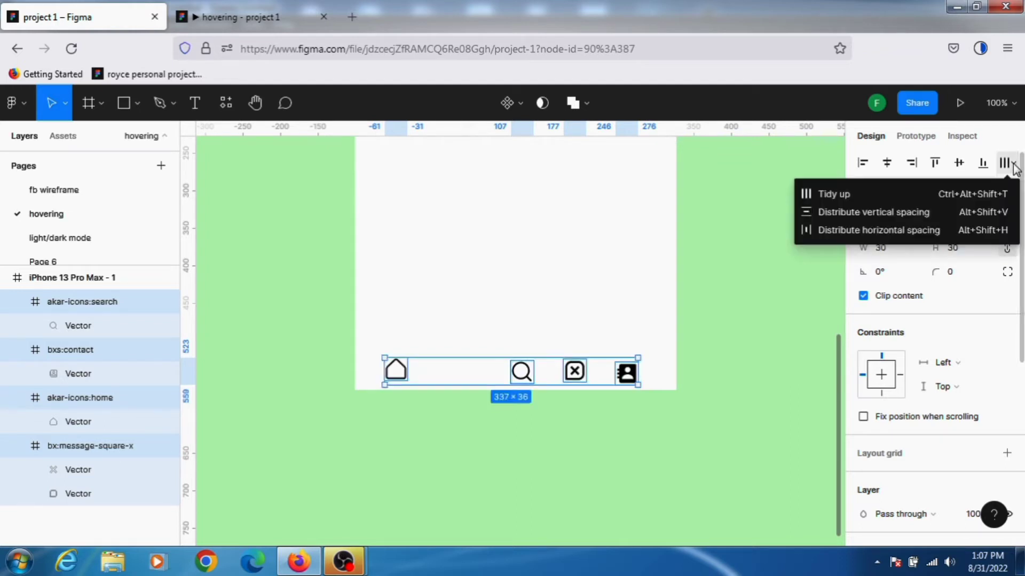
left_click(914, 233)
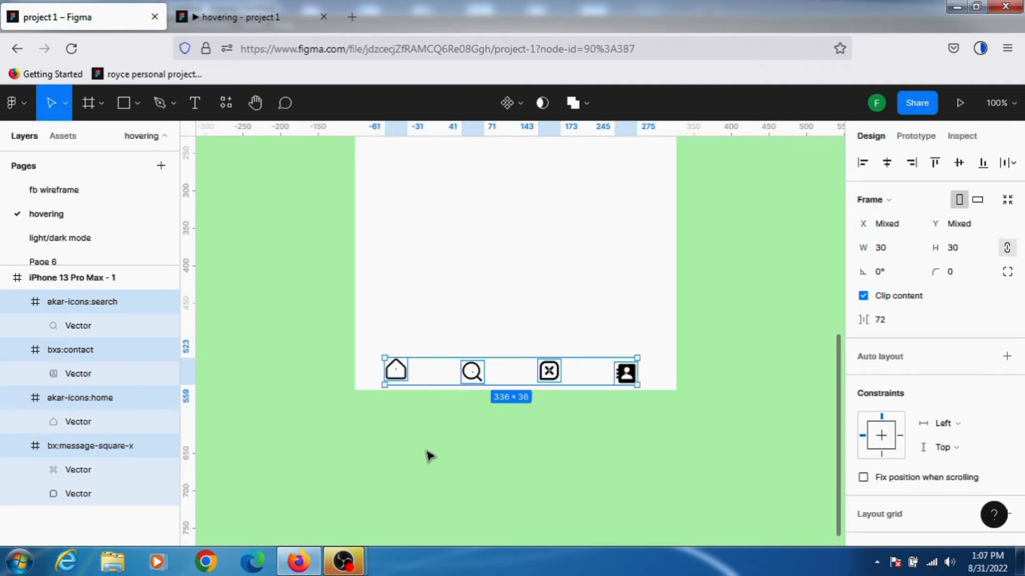
- Move the icon row up to about Y 832 and apply a horizontal auto layout with centre alignment
left_click_drag(522, 375, 526, 336)
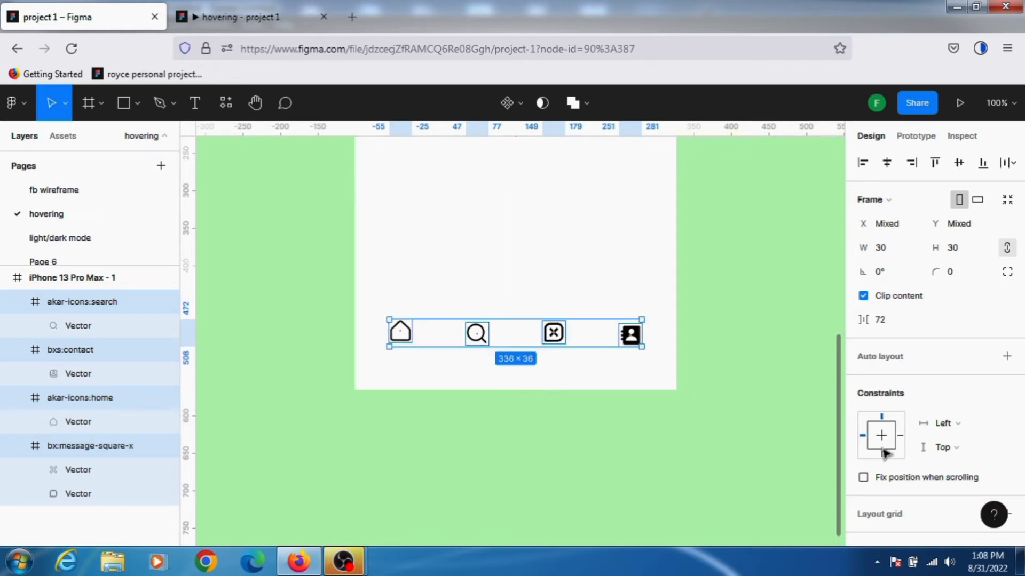
scroll(1011, 361, "down", 2)
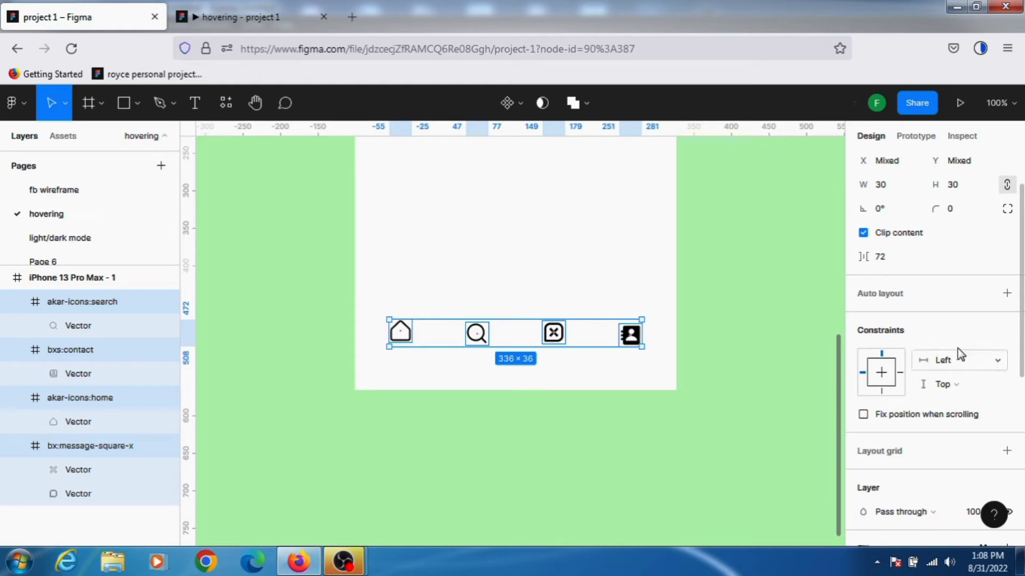
left_click(1007, 294)
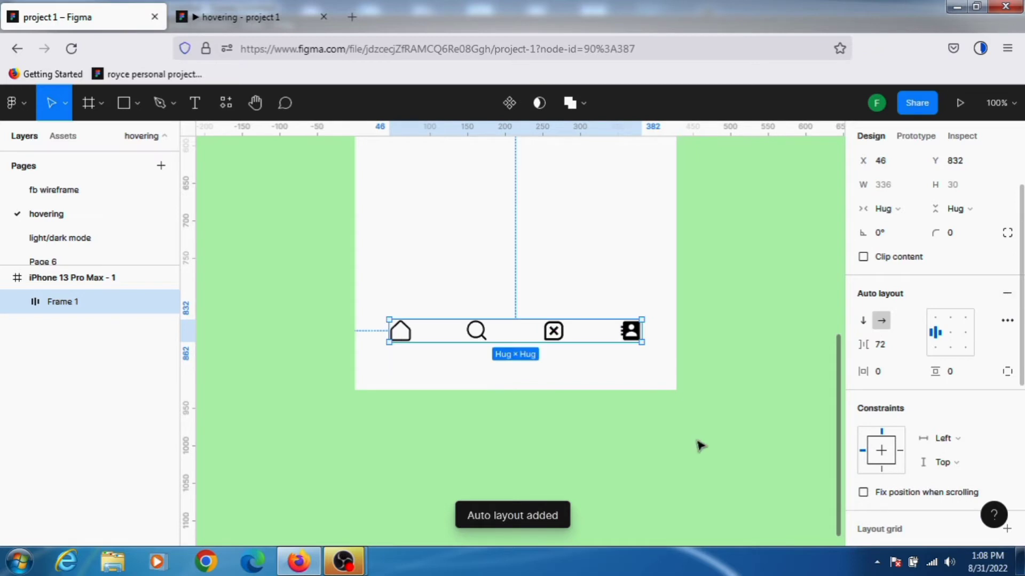
left_click(950, 333)
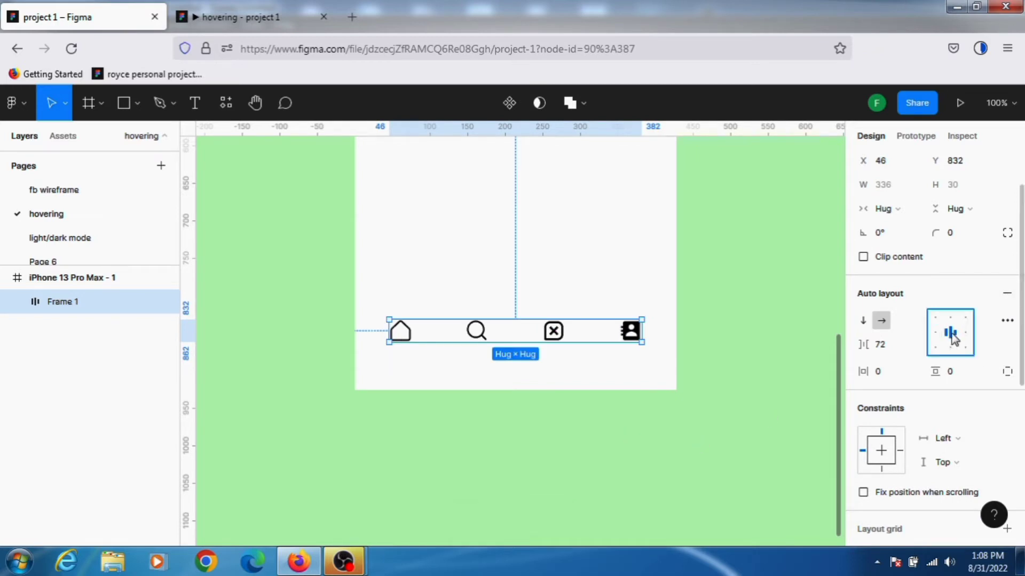
- Set the icon row's auto layout spacing mode to Space between and close the advanced layout settings
left_click(1008, 323)
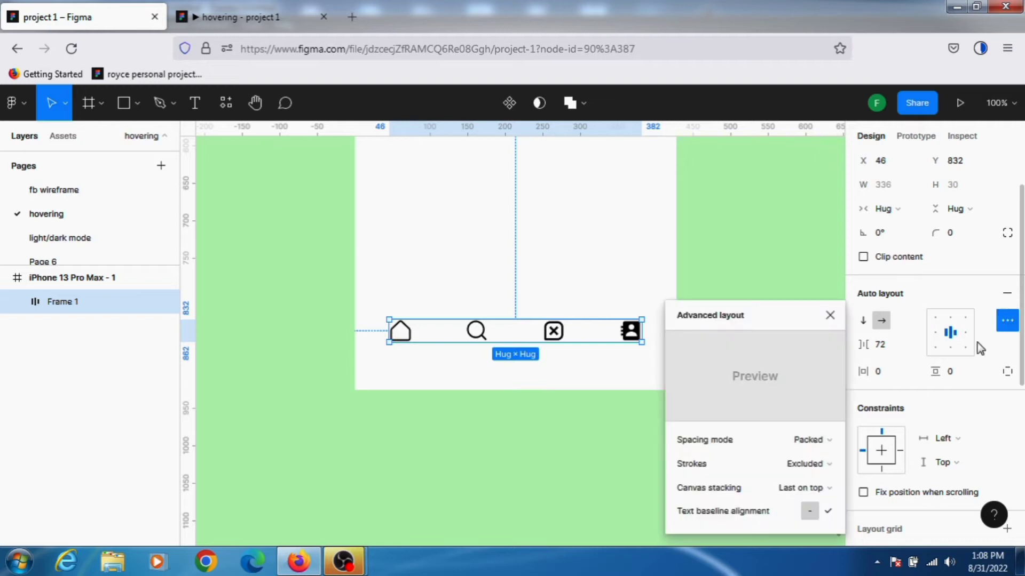
left_click(819, 440)
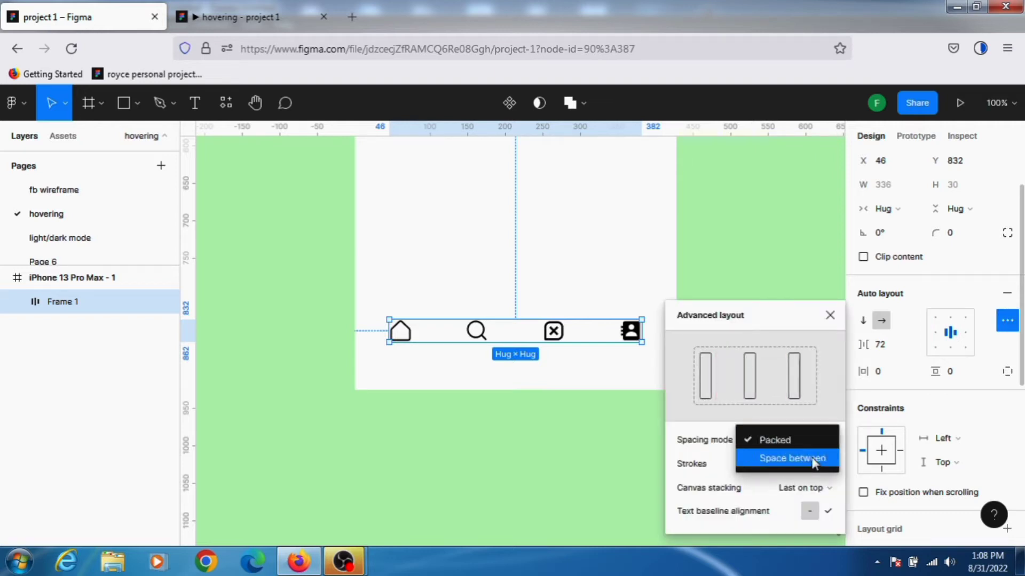
left_click(812, 460)
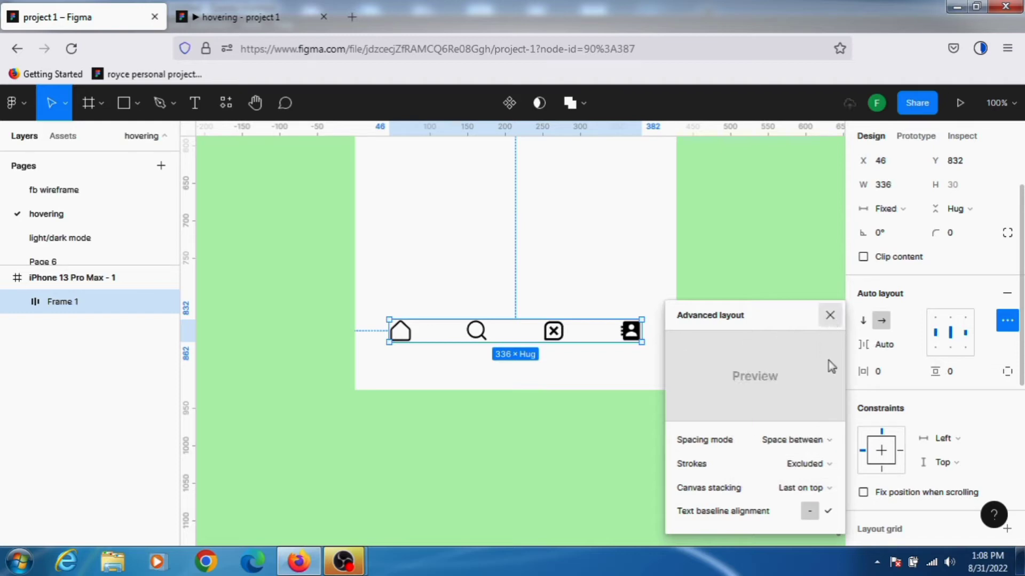
left_click(831, 319)
- Widen the icon row on both sides to about 400 and position it at about X 14, Y 843
left_click_drag(646, 332, 668, 333)
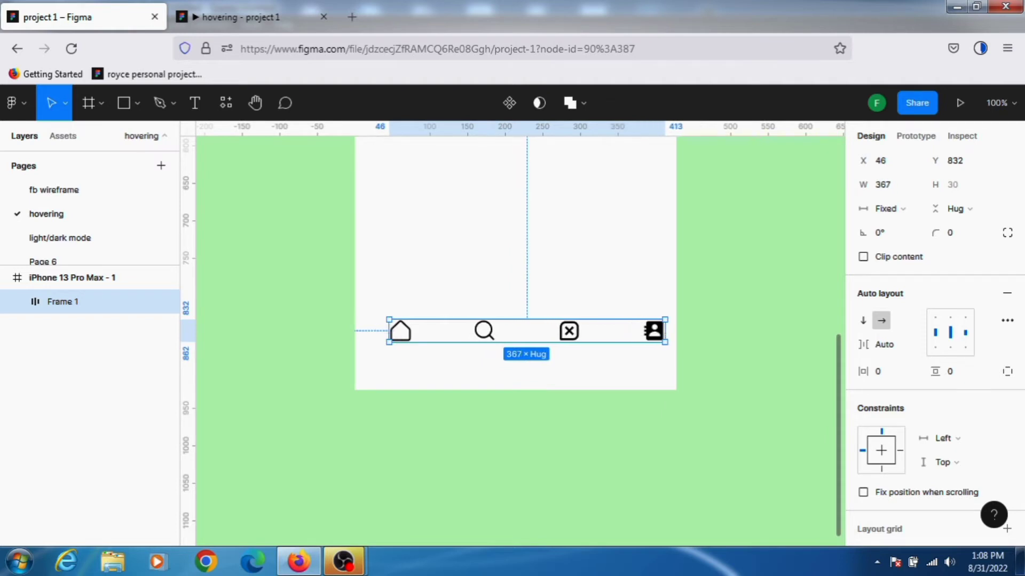
left_click_drag(363, 330, 358, 330)
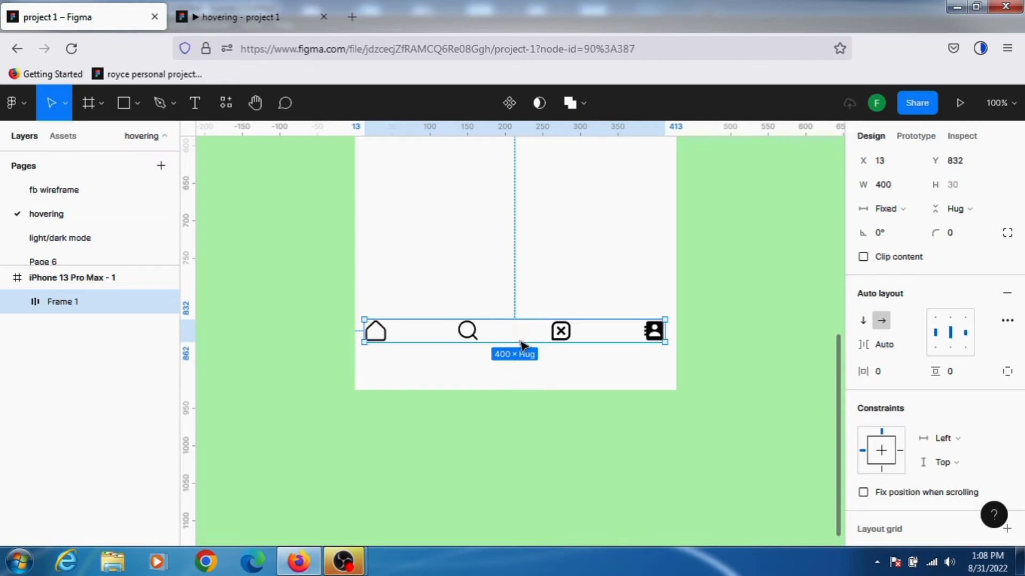
left_click_drag(522, 352, 522, 341)
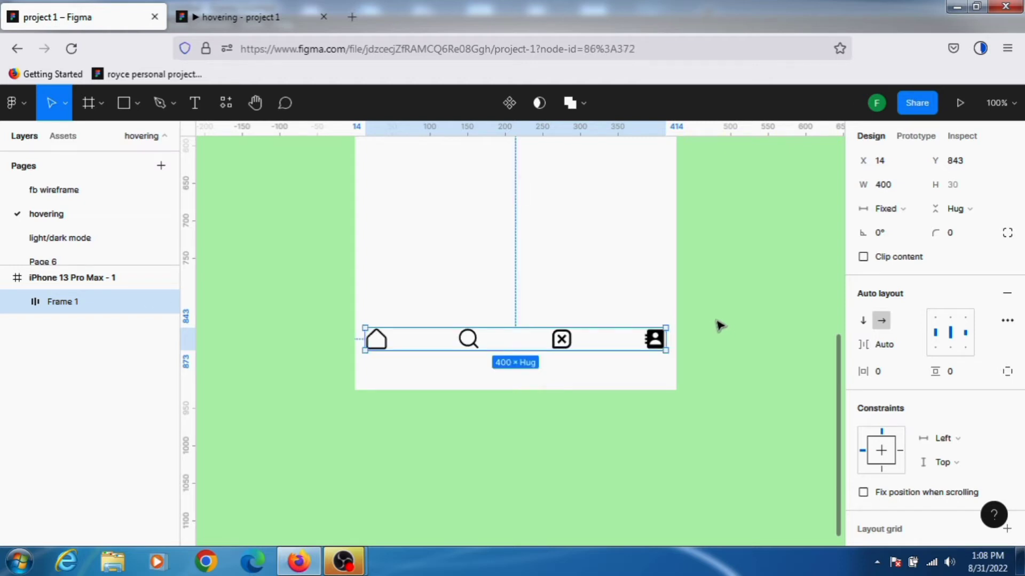
left_click(720, 326)
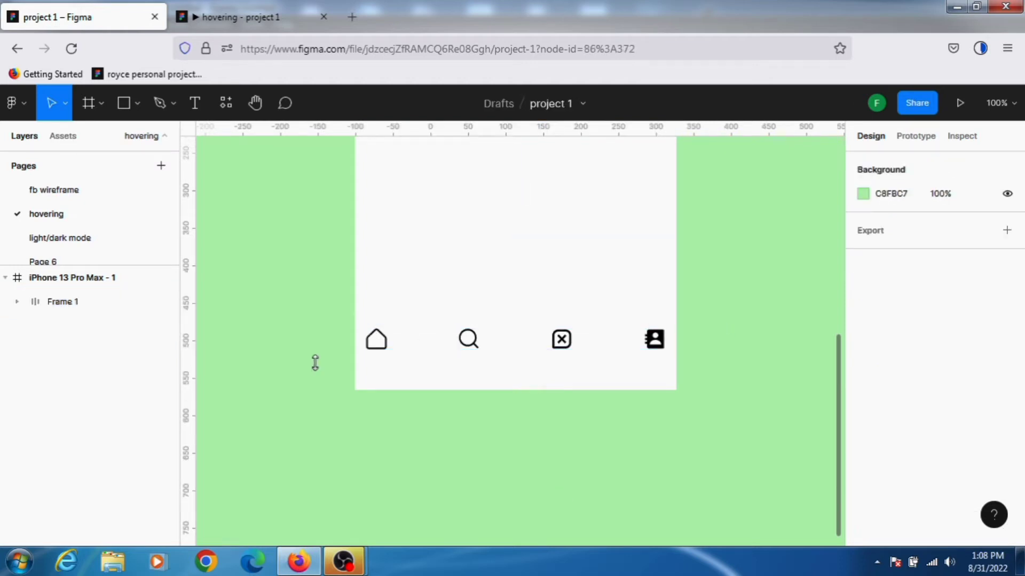
- Add a "Home" text label on the canvas beside the phone frame and set its font size to 20
left_click(194, 106)
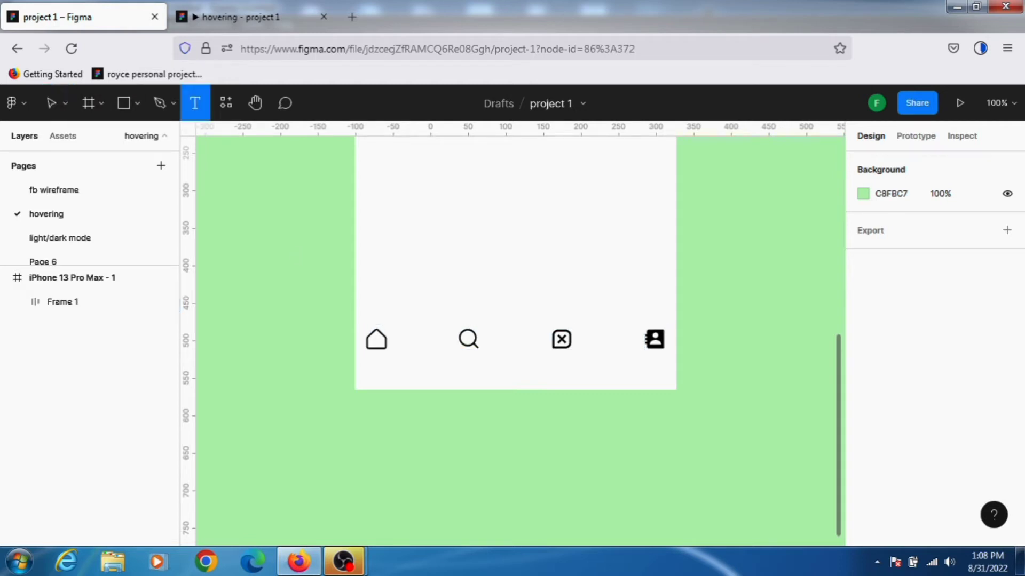
left_click(228, 304)
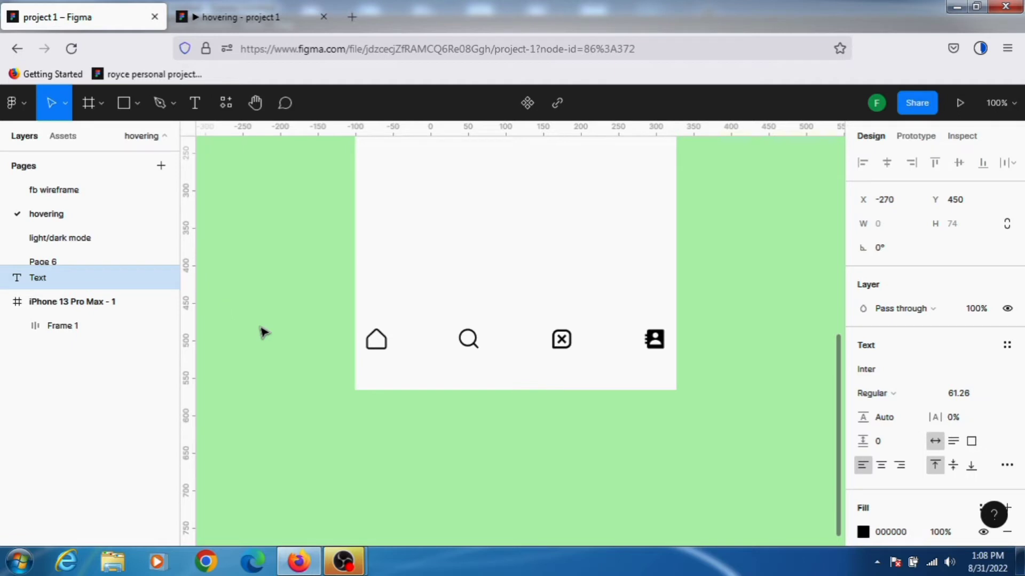
type("h")
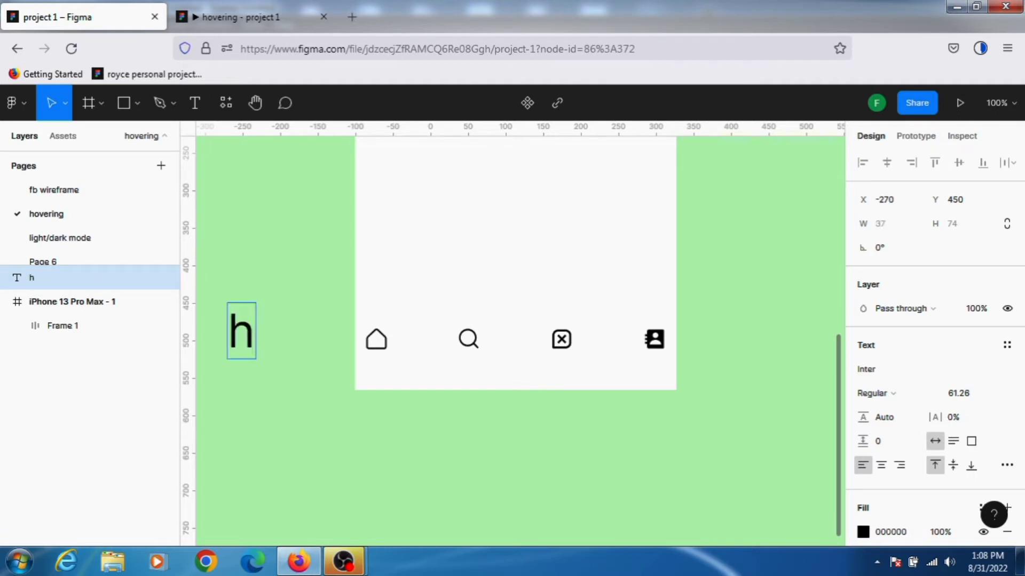
key("BackSpace")
type("H")
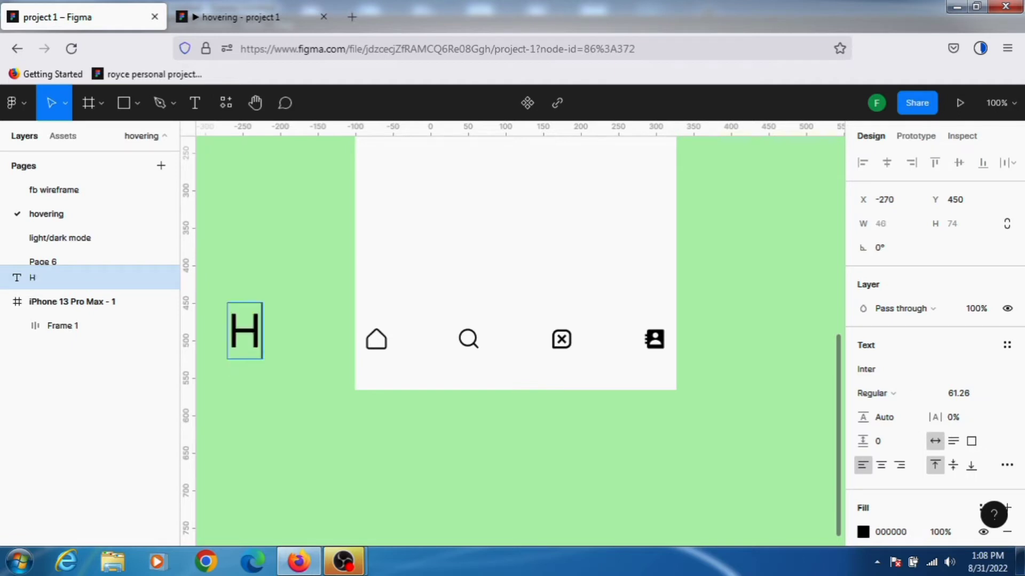
type("om")
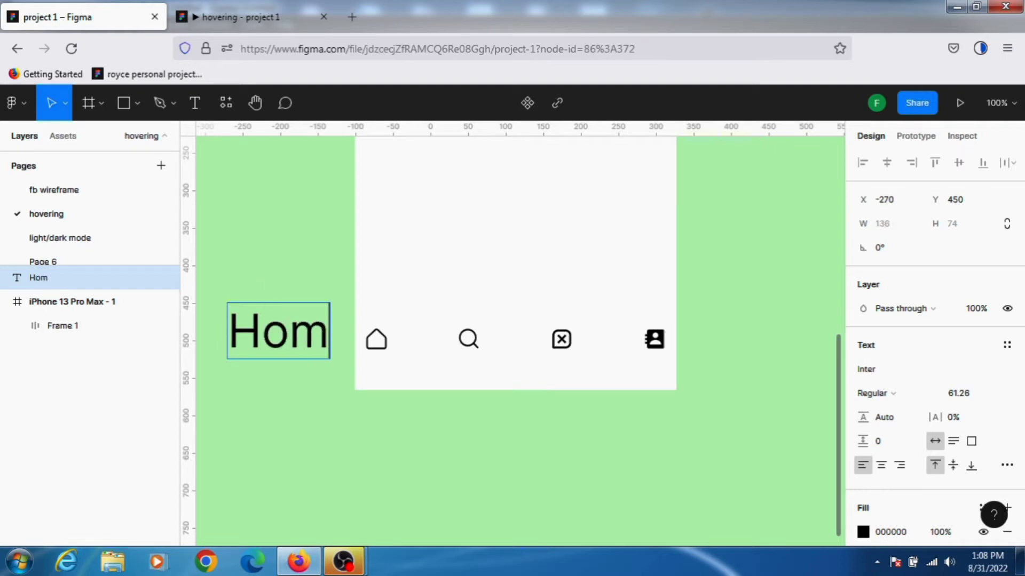
type("e")
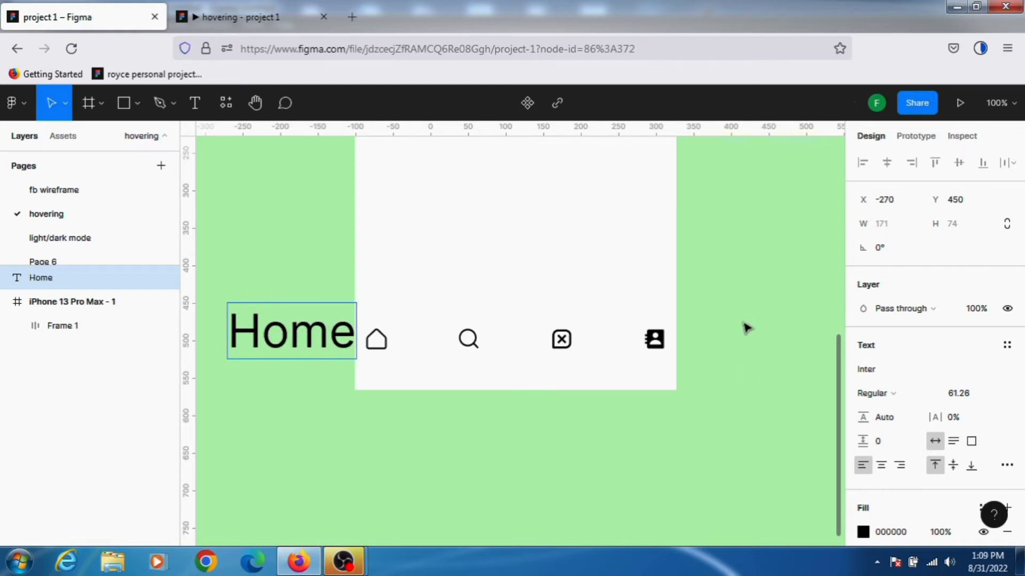
key("Escape")
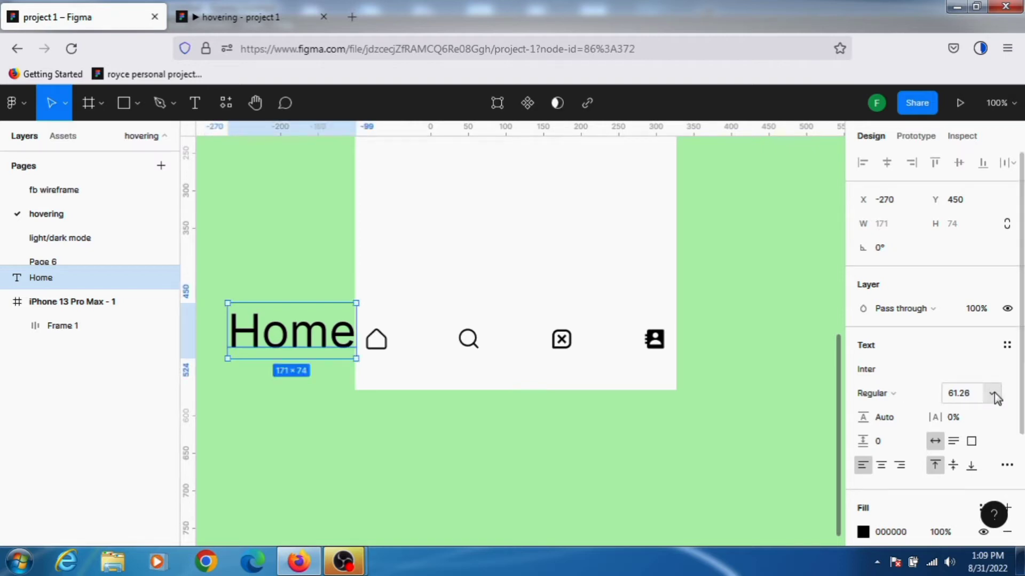
left_click(993, 394)
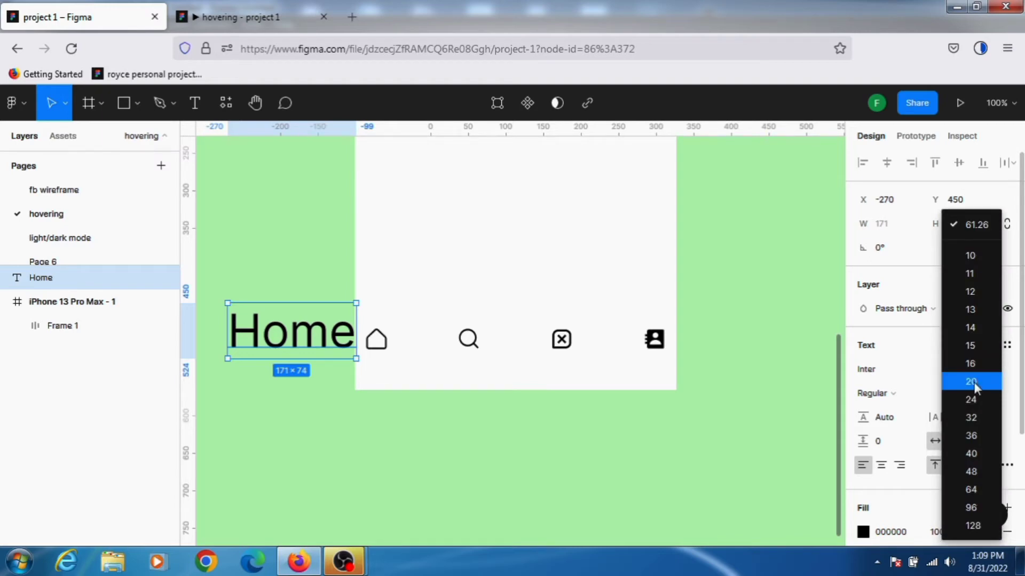
left_click(973, 382)
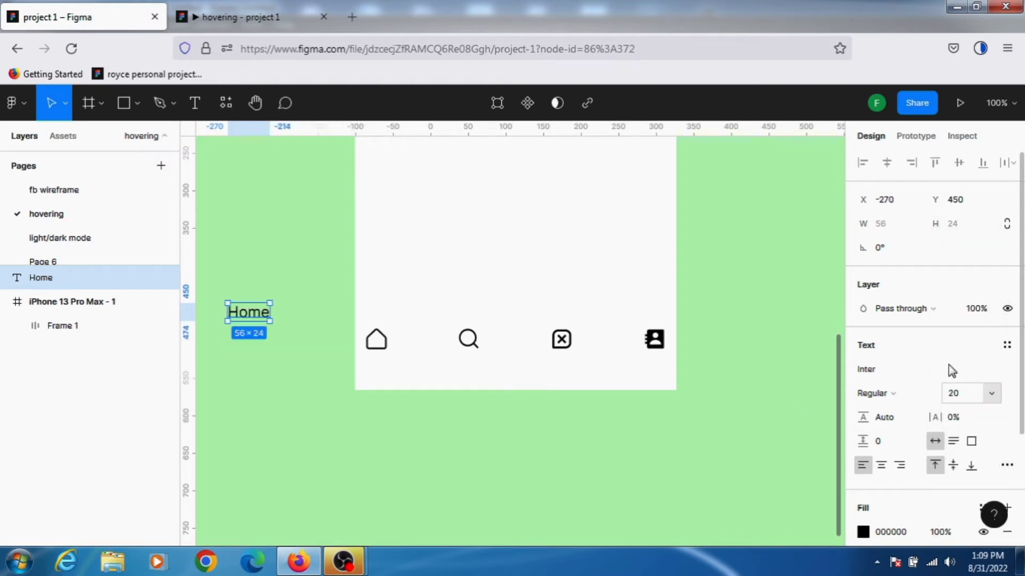
- Fill the Home label with orange F7931A and move it to about X -255, Y 492
left_click(862, 530)
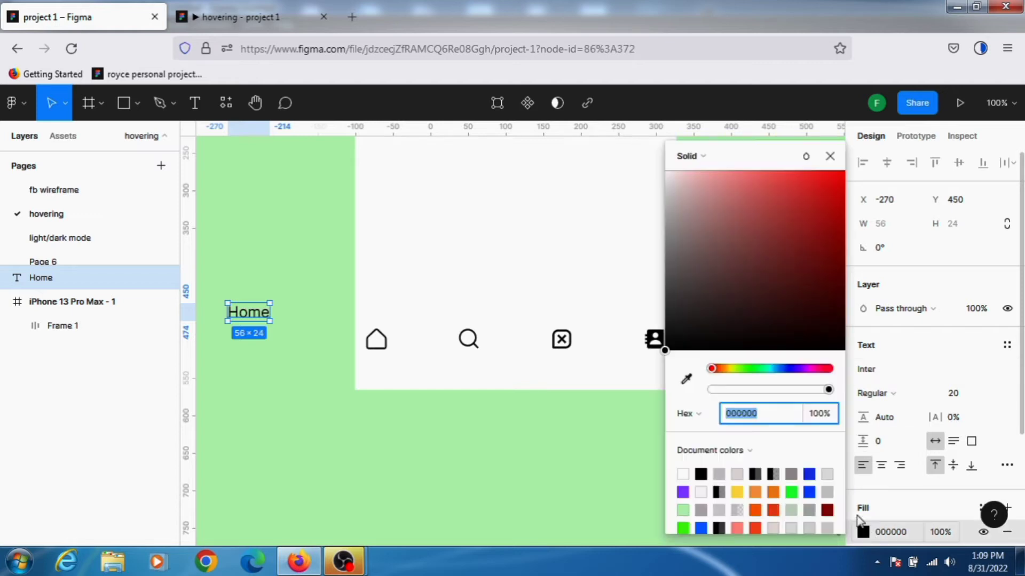
left_click(773, 492)
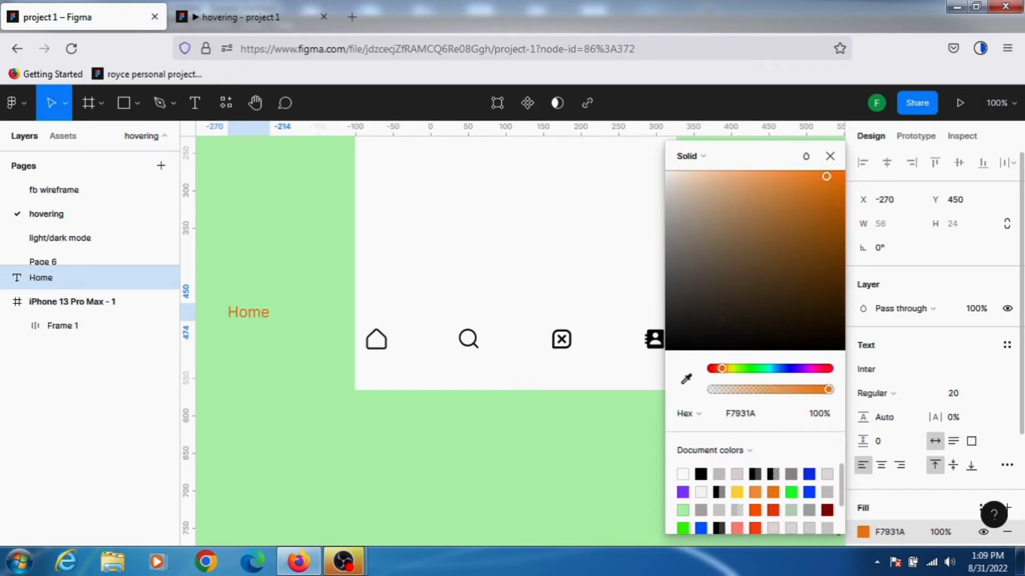
left_click(831, 157)
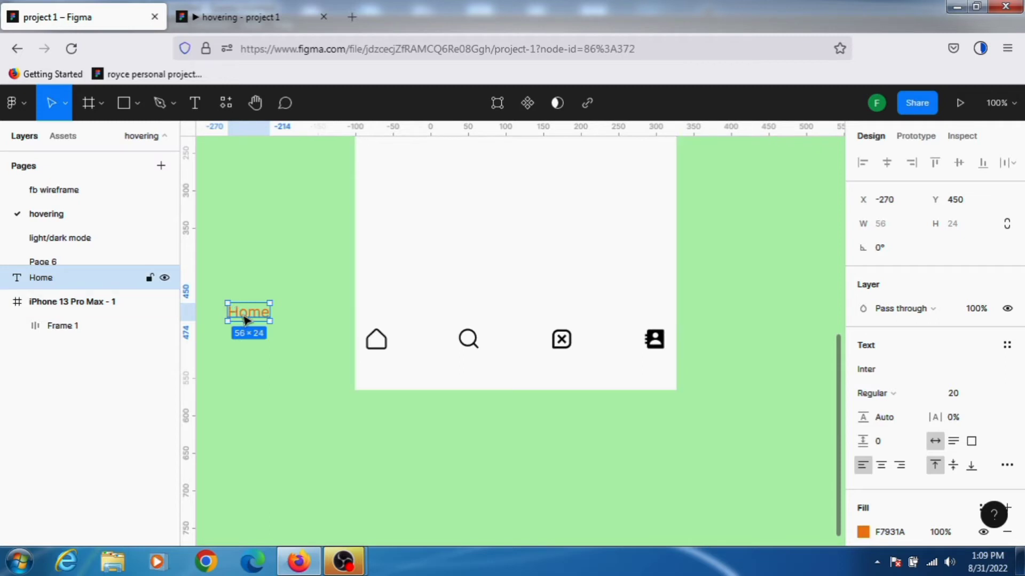
left_click_drag(246, 319, 258, 351)
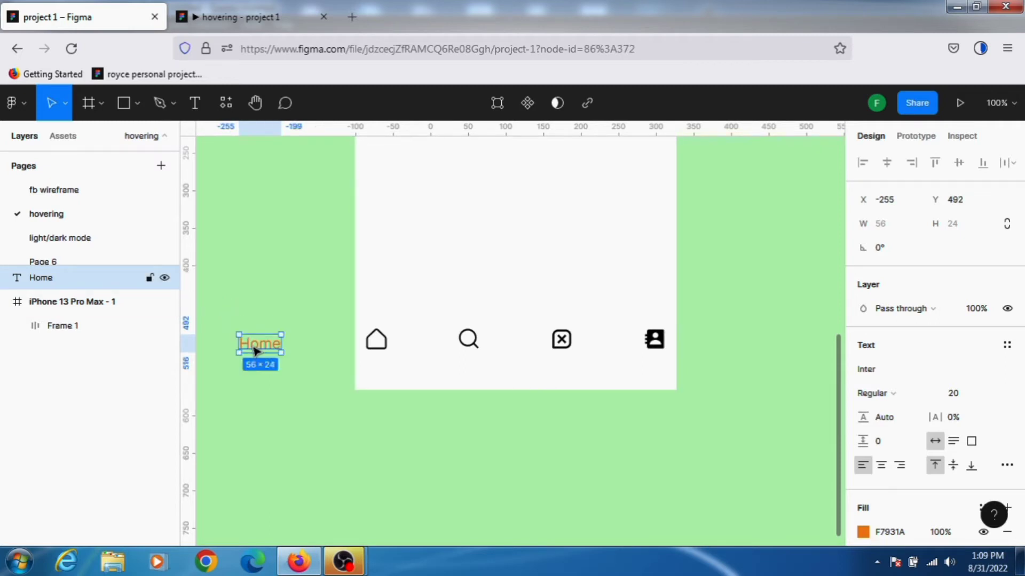
left_click(298, 426)
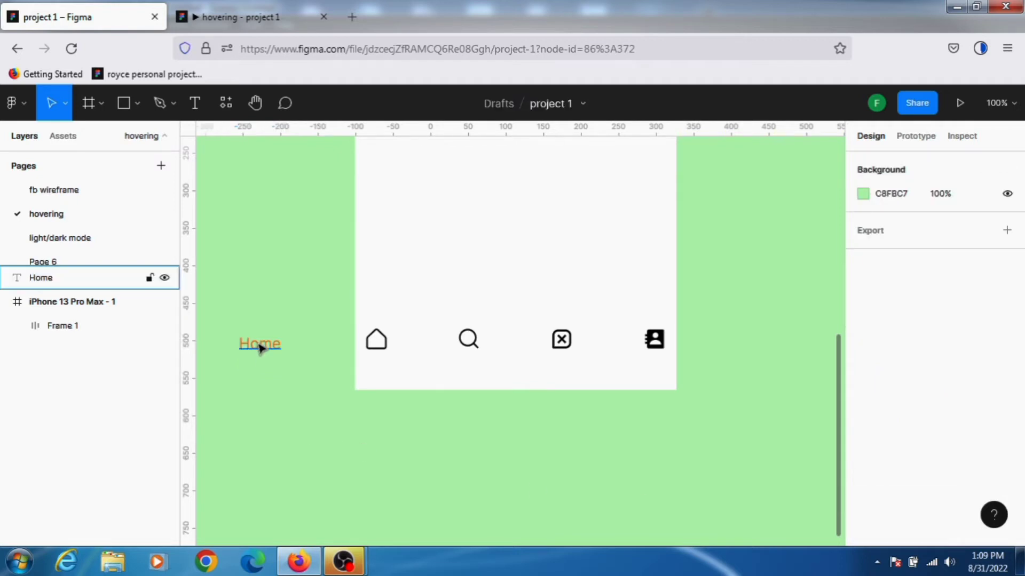
left_click(261, 347)
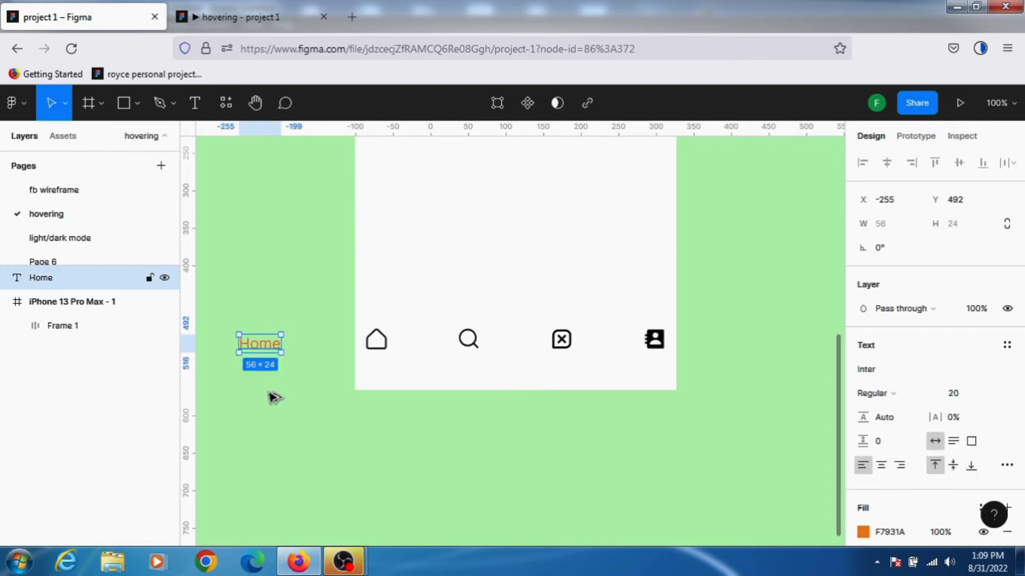
left_click_drag(261, 347, 271, 400, "alt")
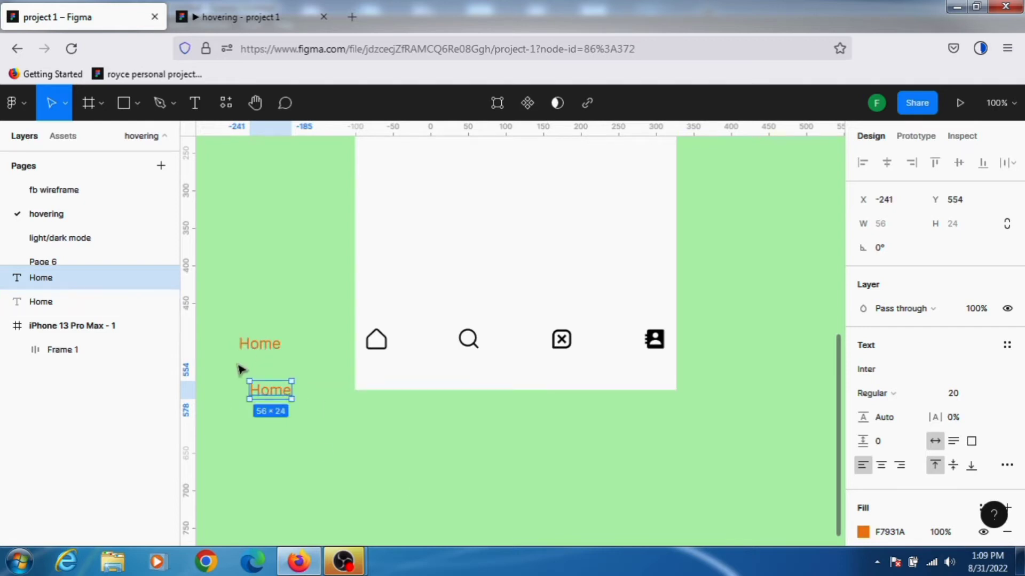
key("Delete")
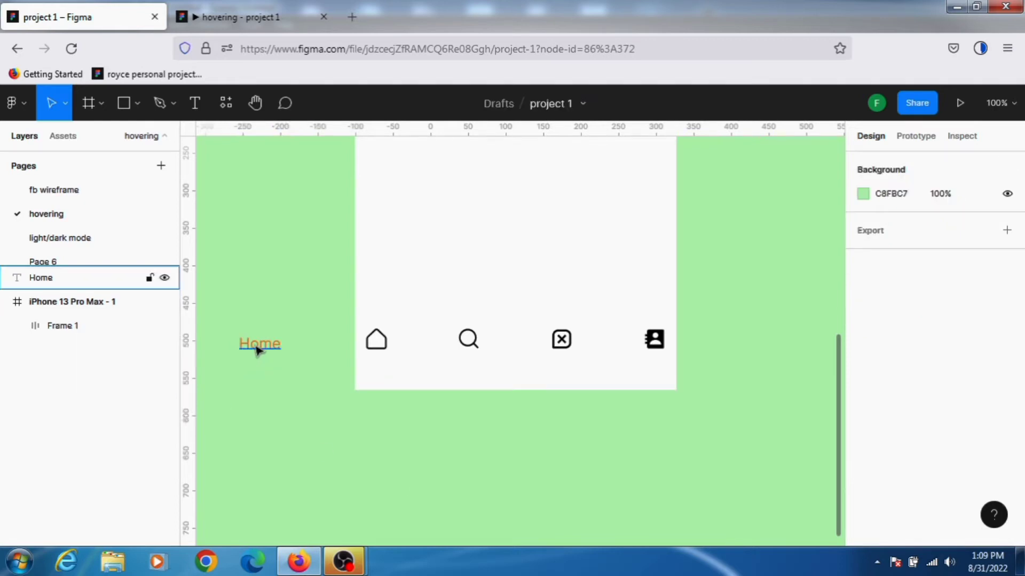
- Wrap the Home label in its own frame using Frame selection
left_click(258, 350)
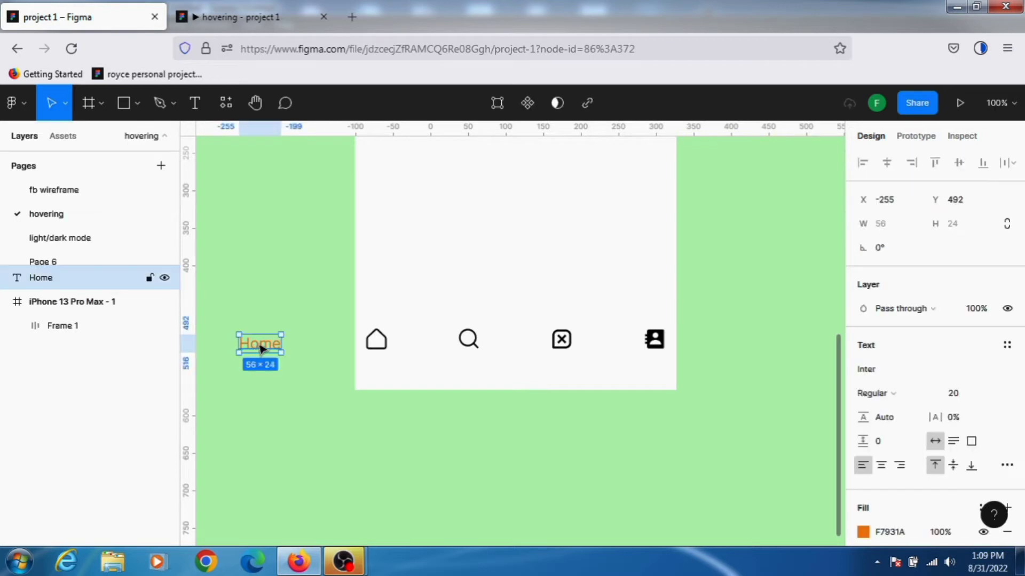
right_click(261, 347)
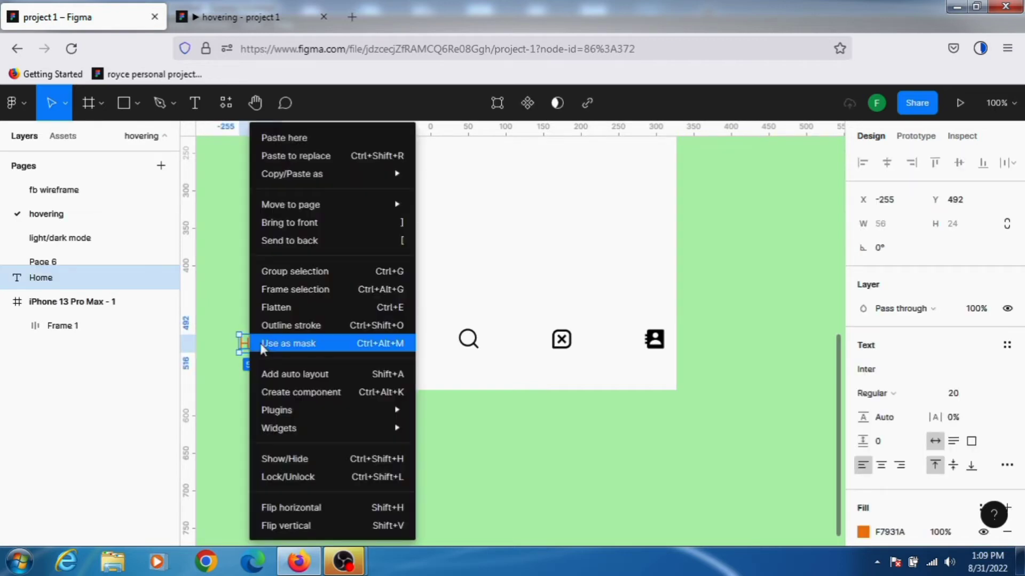
left_click(320, 290)
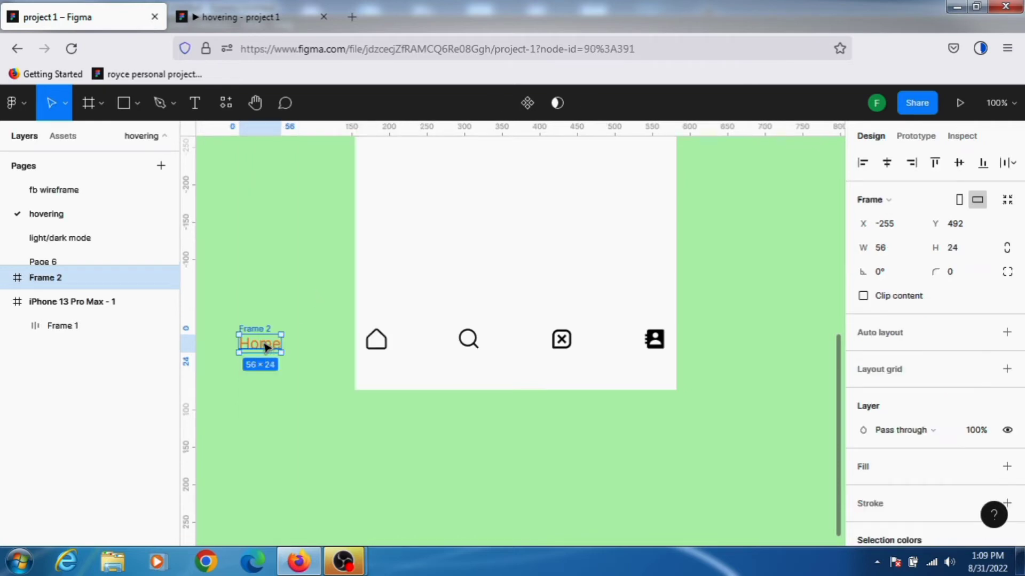
- Duplicate the framed Home label below the original at about X -248, Y 571 and change the copy's text to "Search"
left_click_drag(265, 347, 273, 407)
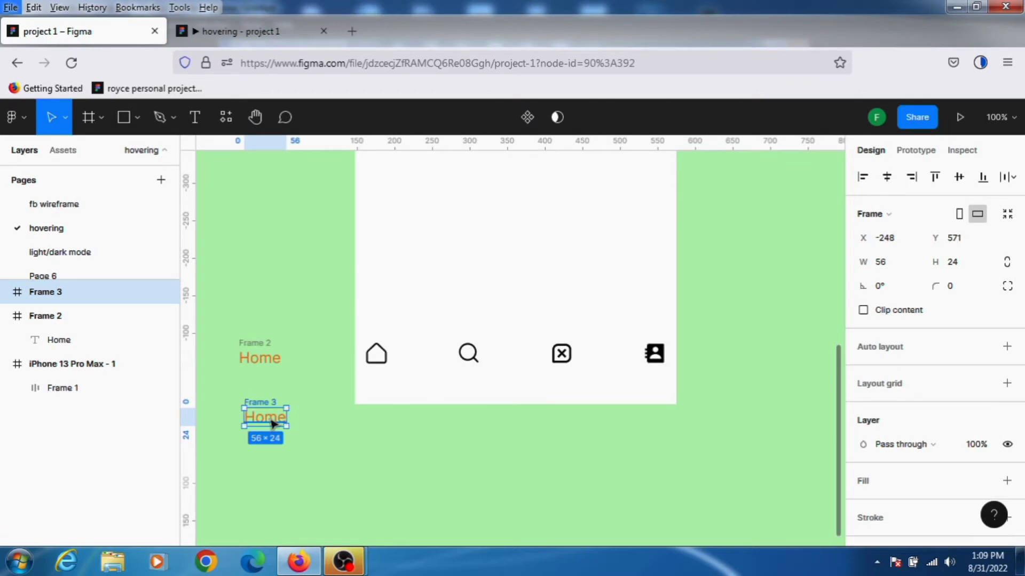
left_click(271, 424)
left_click(271, 424)
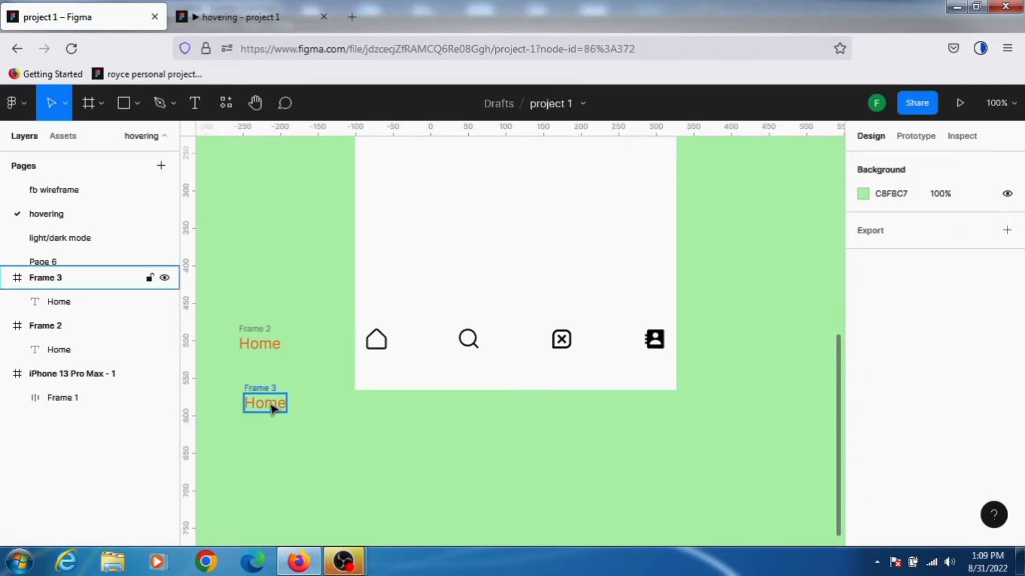
left_click(272, 408)
left_click(272, 408)
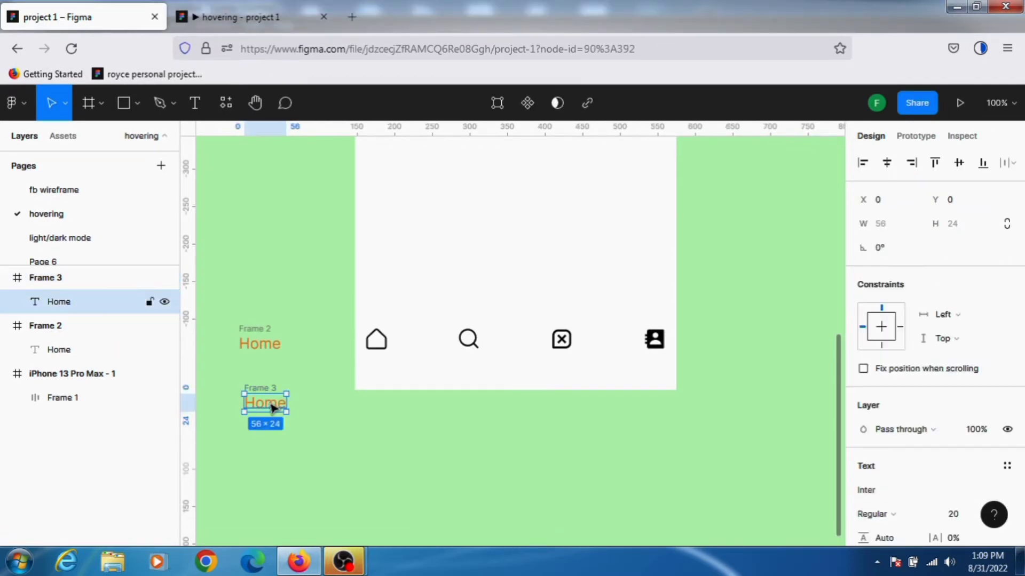
double_click(270, 407)
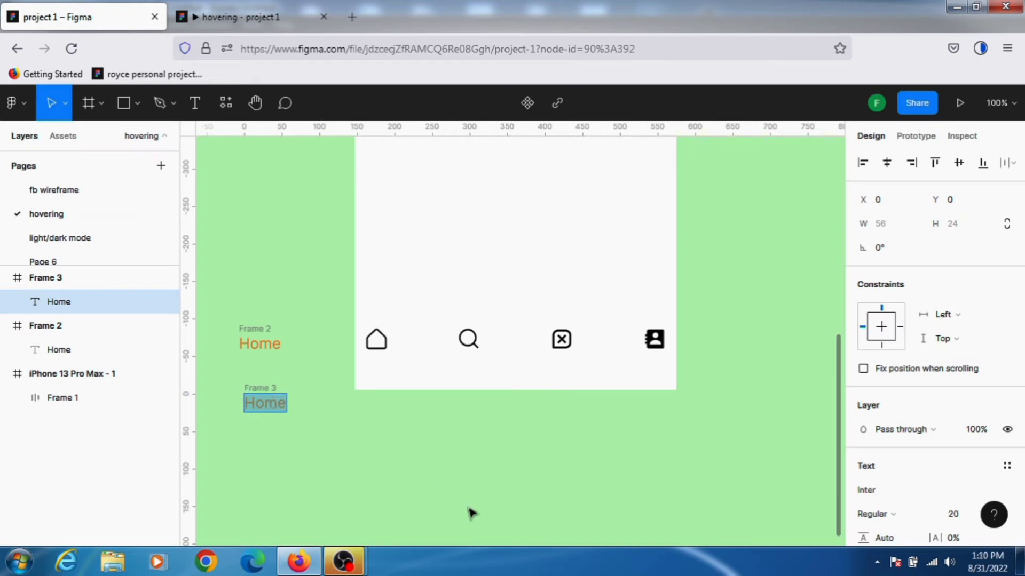
type("Se")
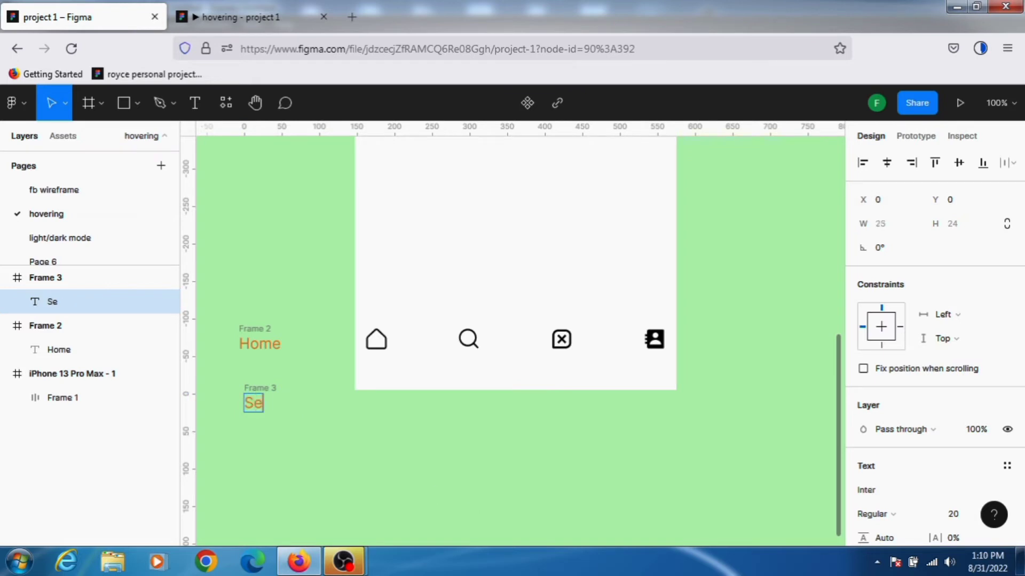
type("arch")
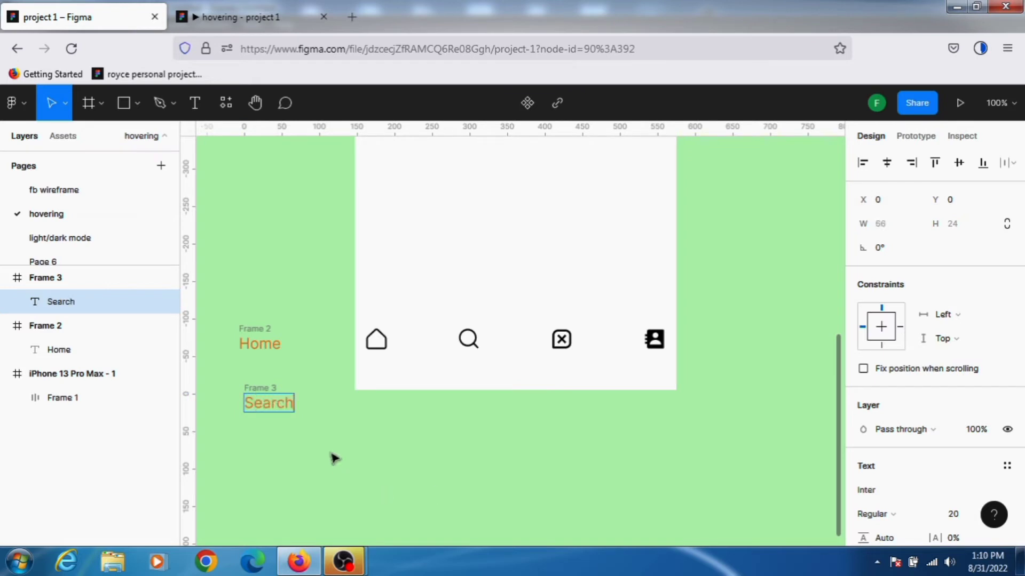
key("Escape")
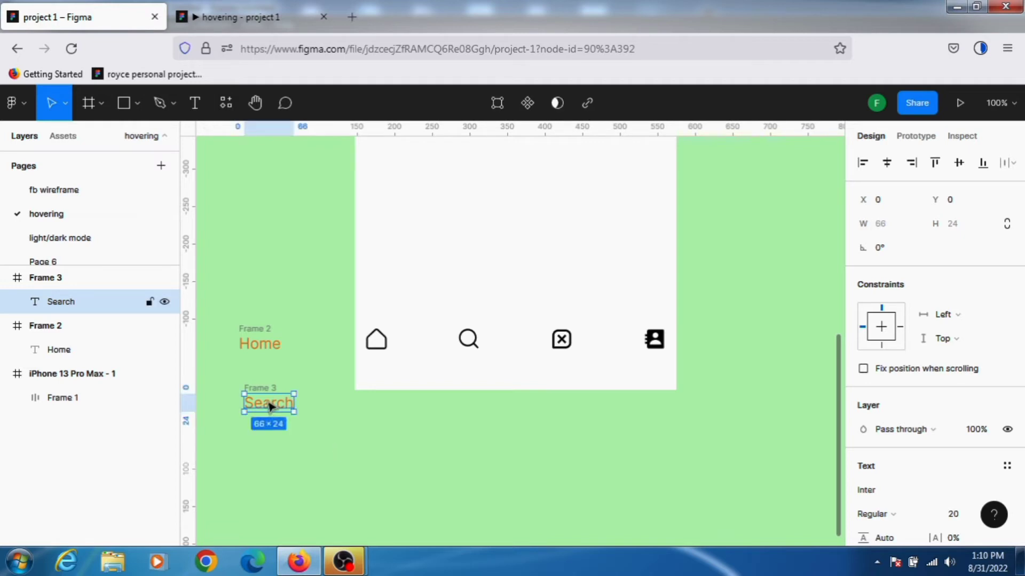
- Duplicate the Search text below its frame at about X -253, Y 640 and change the copy's text to "Message"
left_click_drag(269, 406, 268, 457)
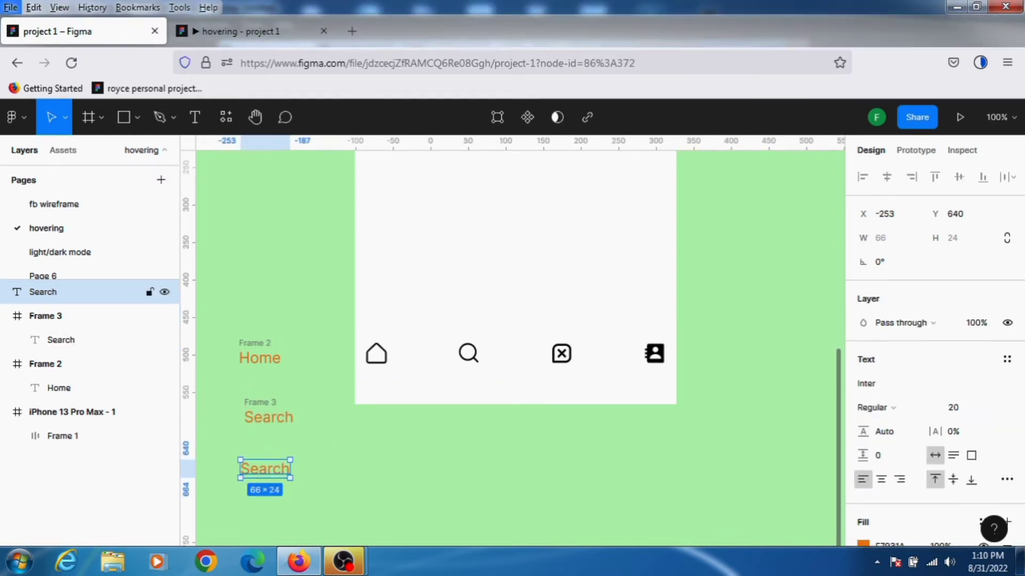
left_click(271, 474)
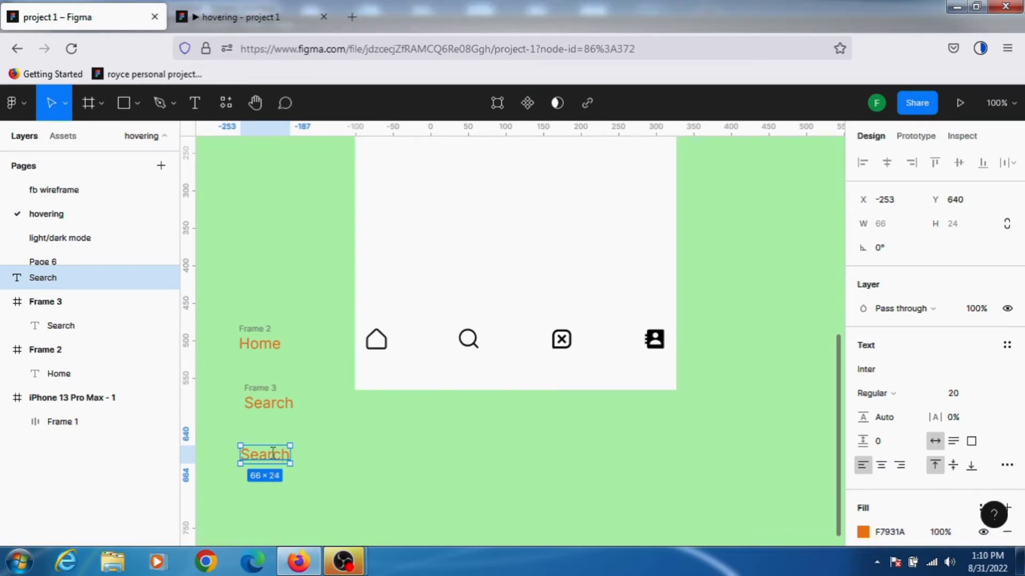
double_click(272, 454)
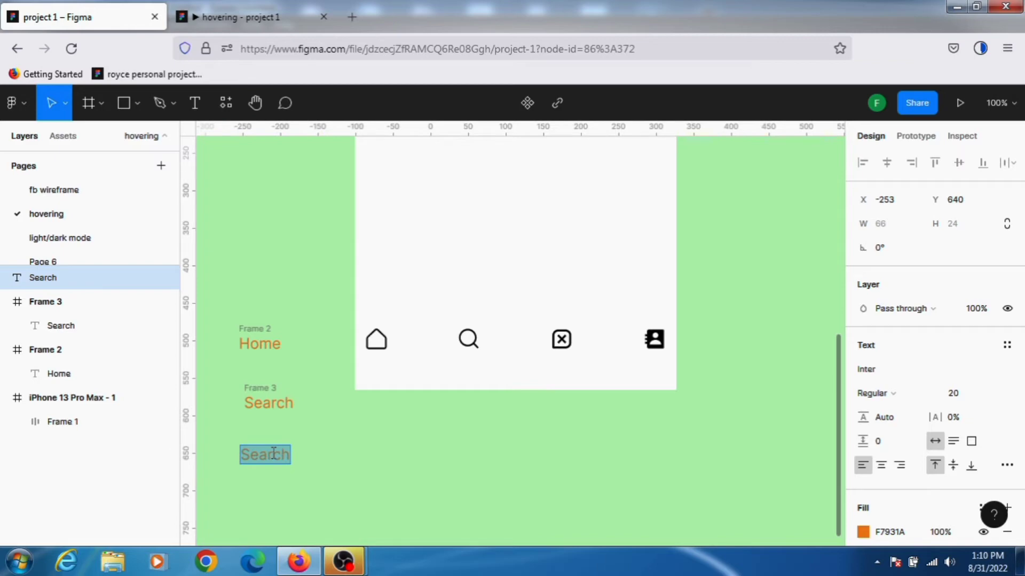
type("M")
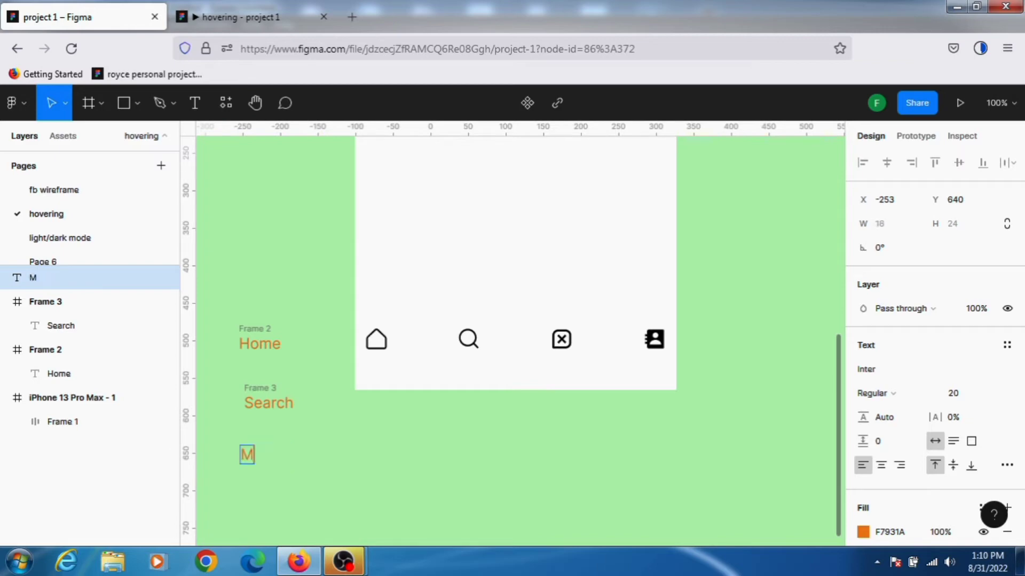
type("essage")
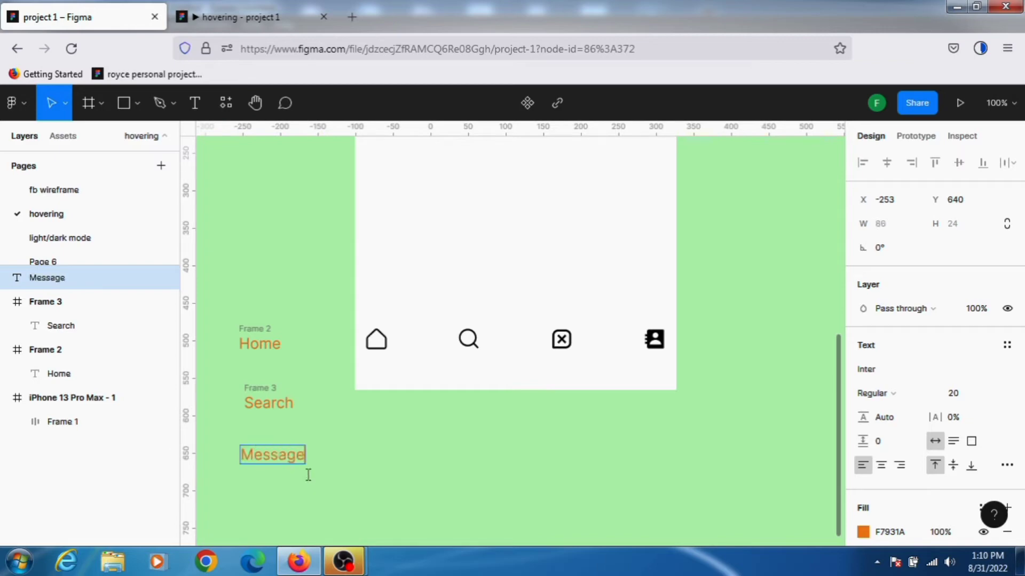
key("Escape")
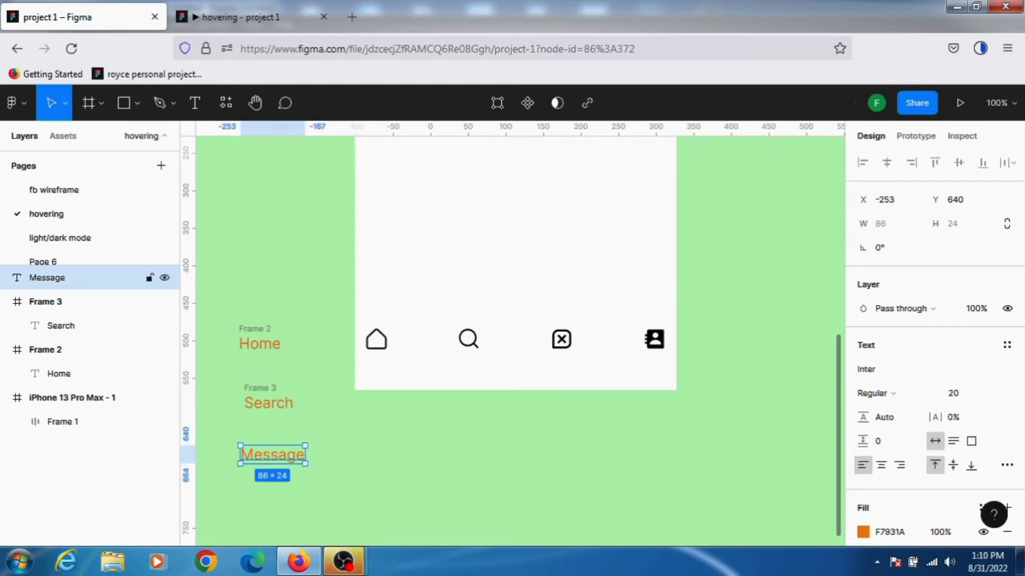
- Move the Message label up to about X -255, Y 626 and wrap it in its own frame
mouse_move(270, 455)
left_mouse_down()
mouse_move(270, 432)
mouse_move(269, 450)
left_mouse_up()
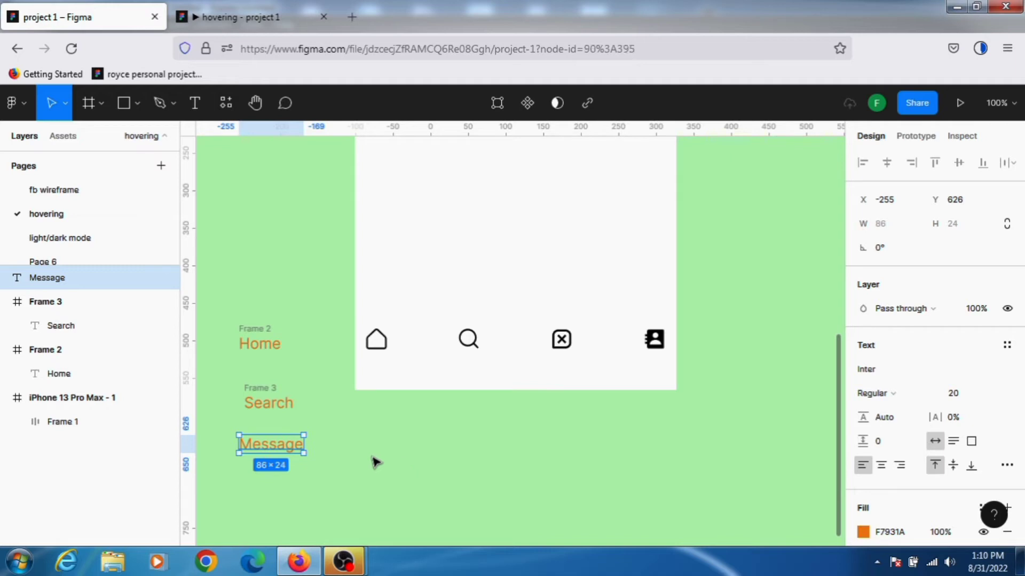
key("ctrl+alt+g")
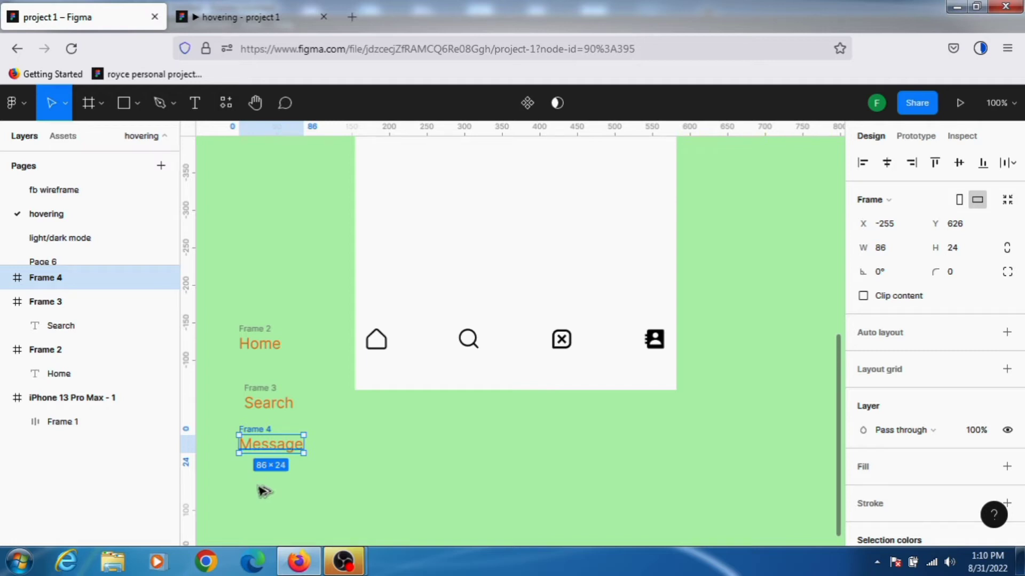
- Duplicate the framed Message label below the original at X -255, Y 681 and change the copy's text to "Contact"
key("ctrl+d")
left_click_drag(264, 491, 287, 489)
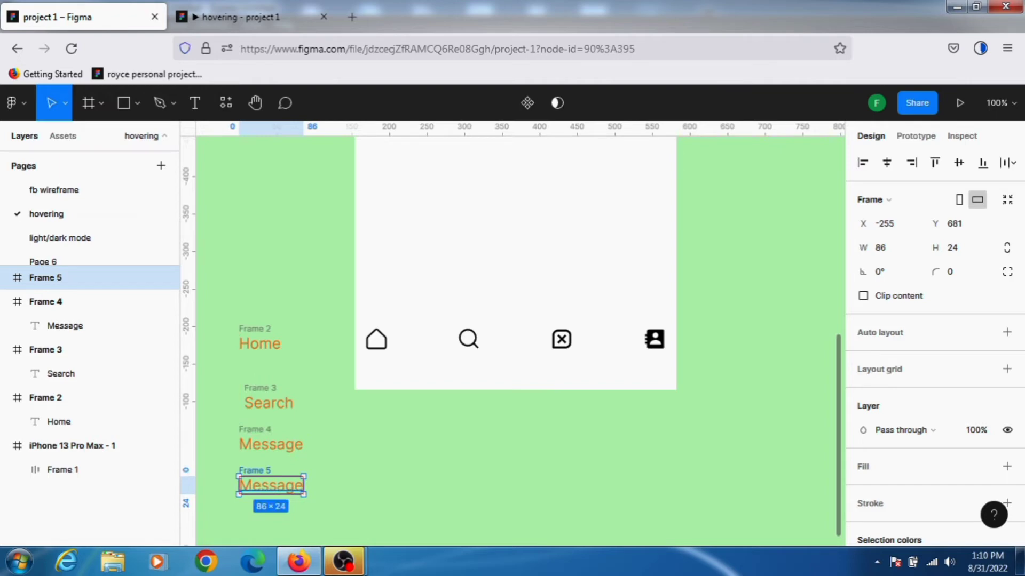
double_click(270, 485)
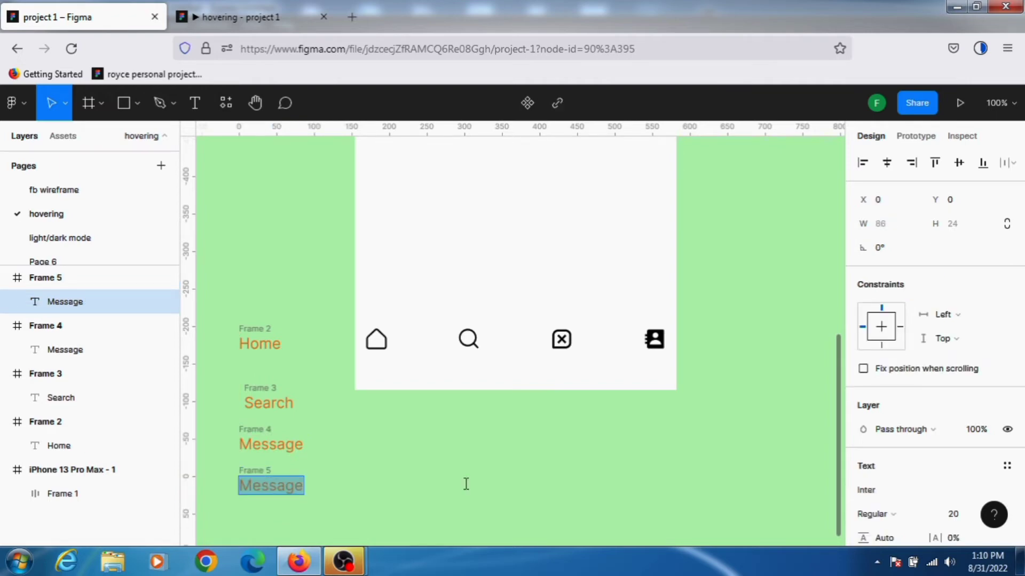
type("co")
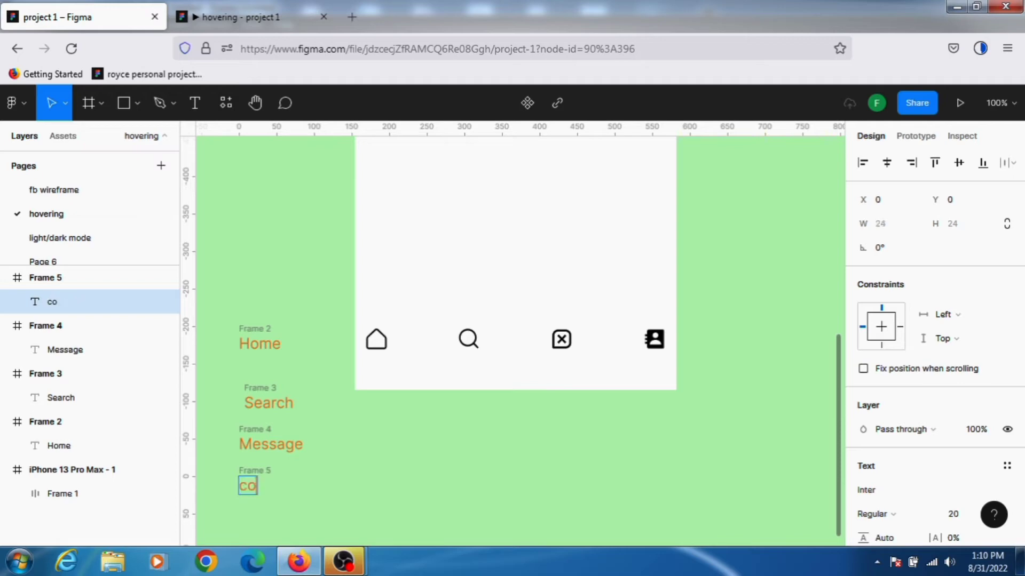
key("BackSpace")
key("BackSpace")
type("Contact")
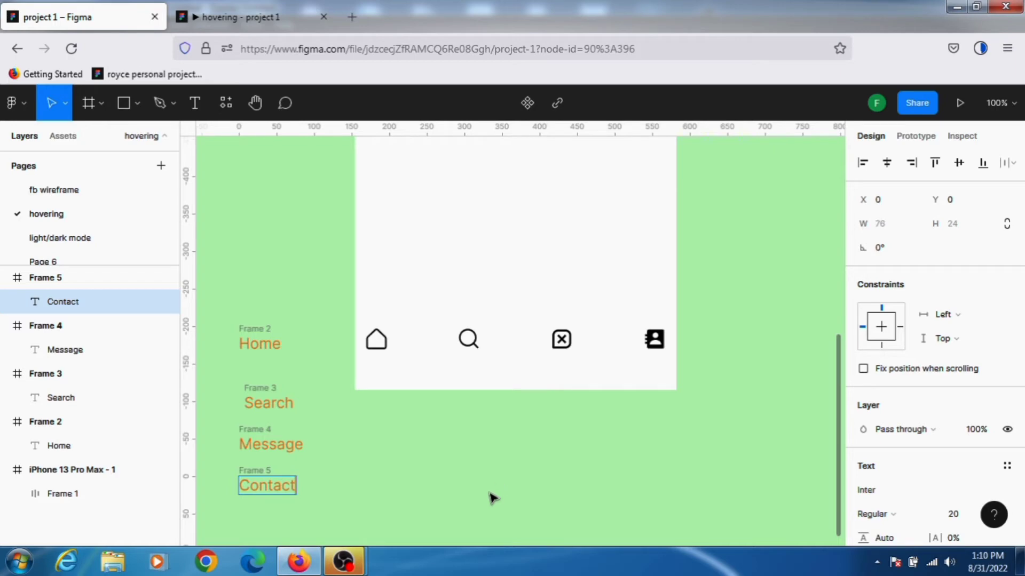
type("s")
key("BackSpace")
key("Escape")
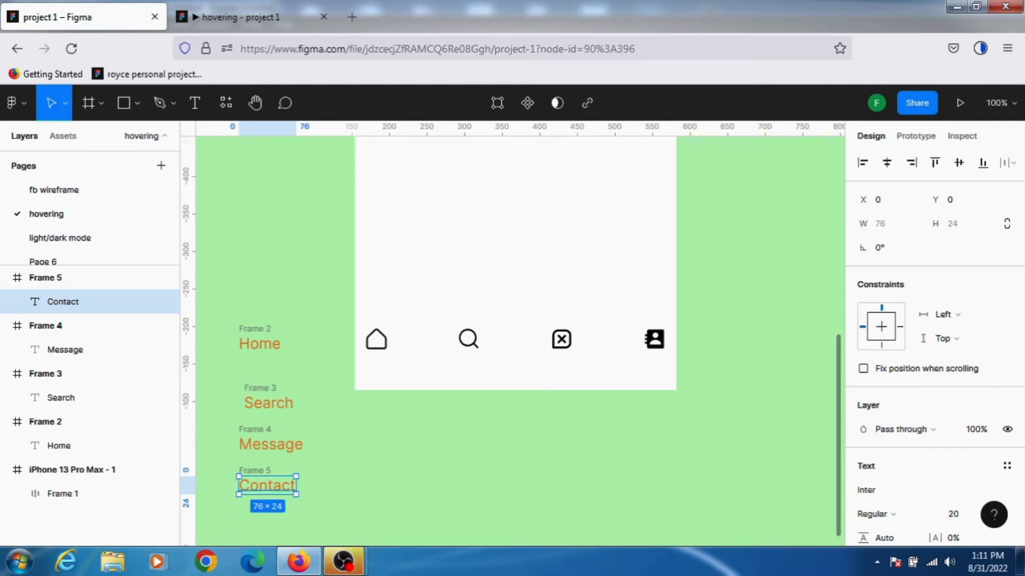
left_click(734, 354)
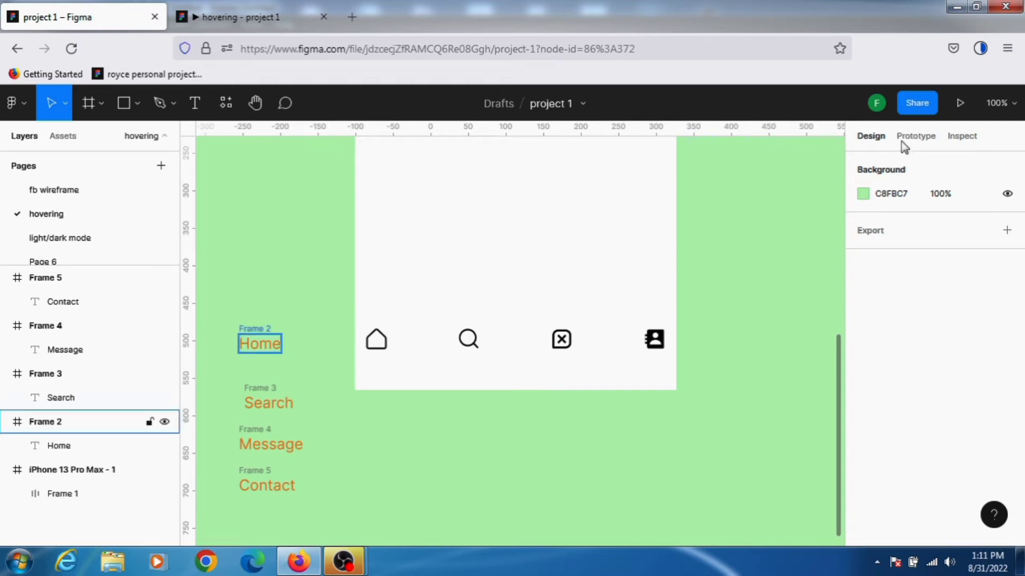
- Add a prototype connection from the home icon to the framed Home label (Frame 2) with the While hovering trigger
left_click(934, 139)
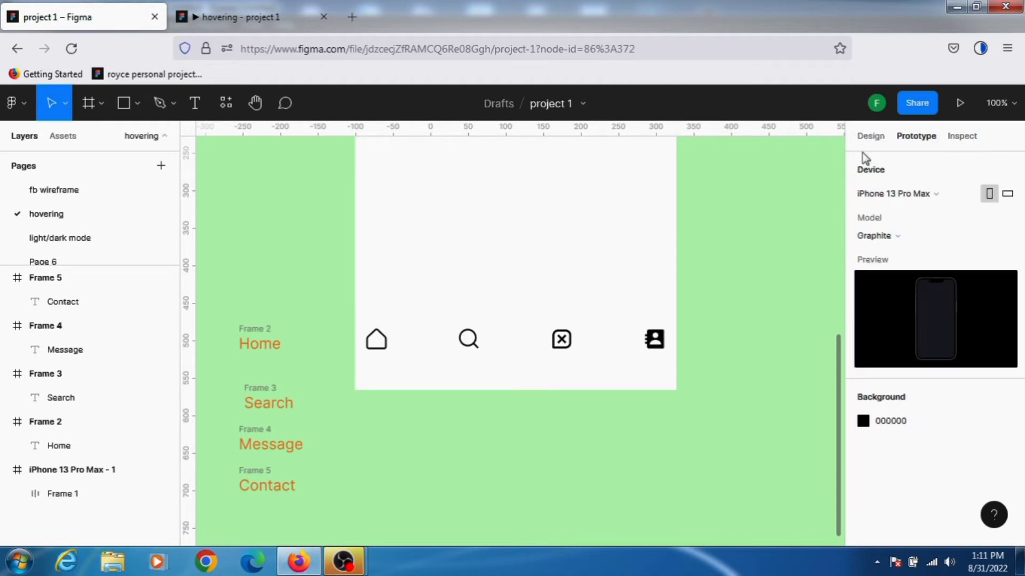
left_click(376, 343)
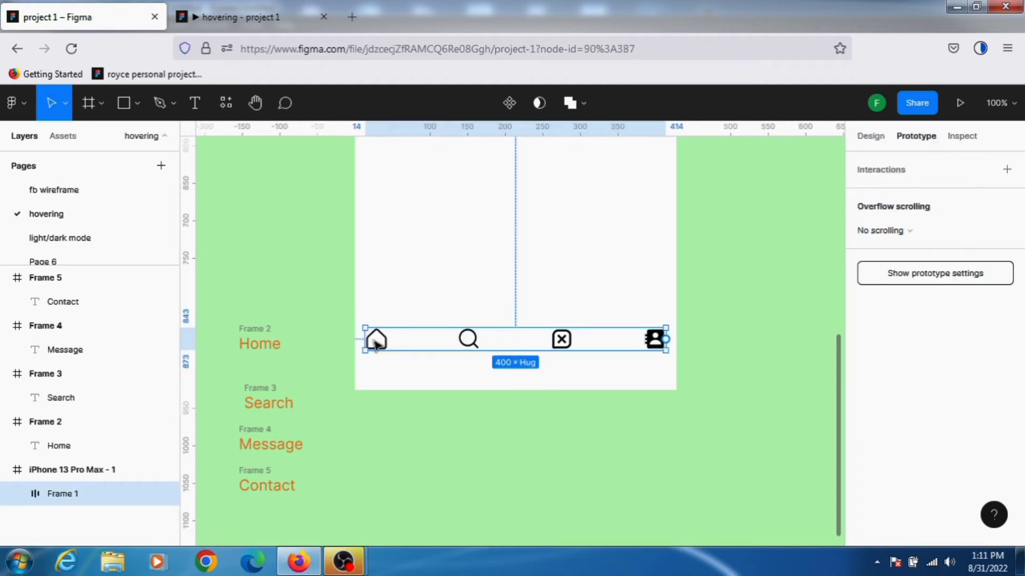
left_click(376, 344)
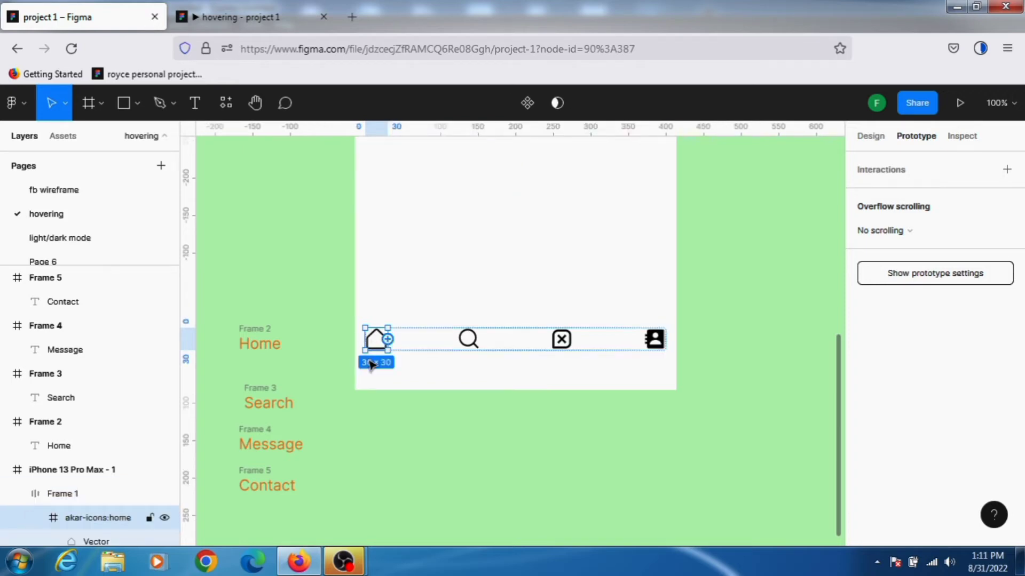
left_click_drag(388, 339, 268, 349)
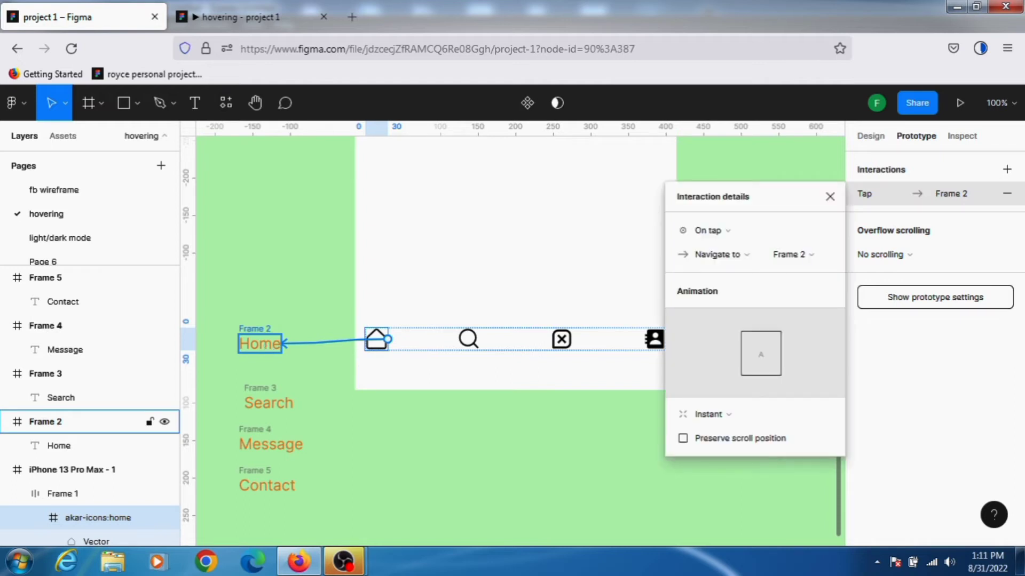
left_click(737, 239)
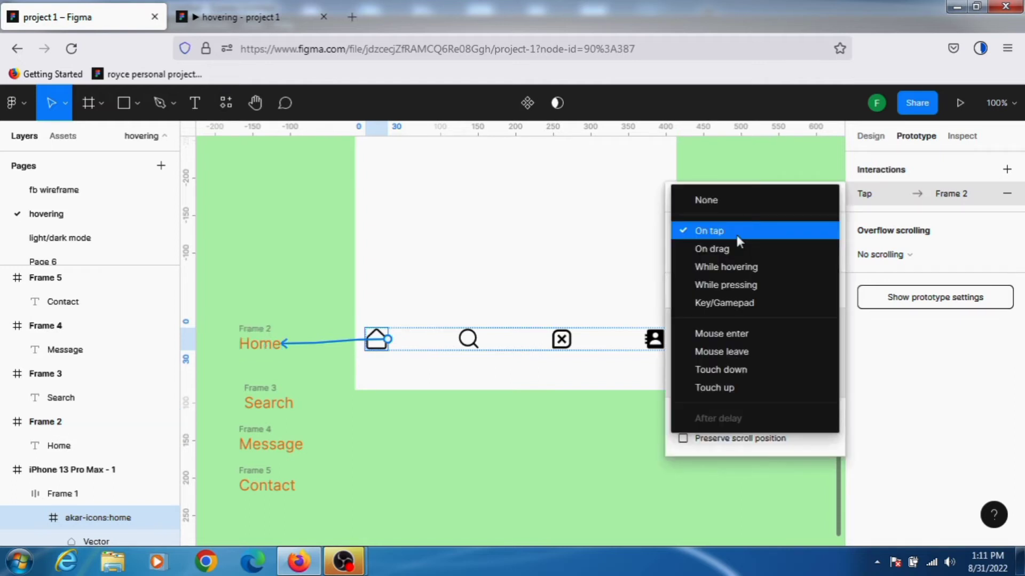
left_click(731, 271)
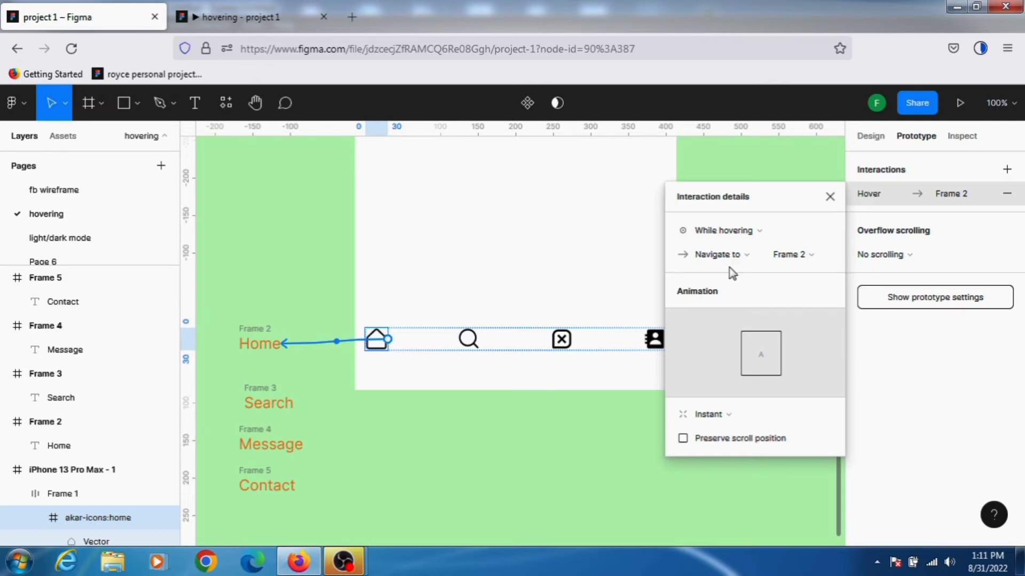
- Set the home icon's interaction to Open overlay with Manual placement and position the Home overlay directly beneath the icon
left_click(756, 257)
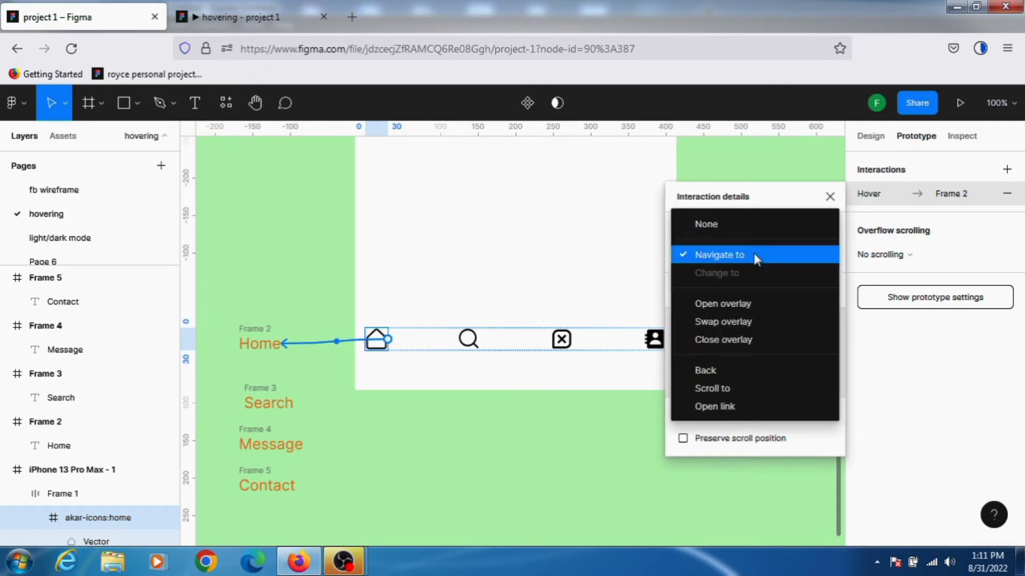
left_click(746, 305)
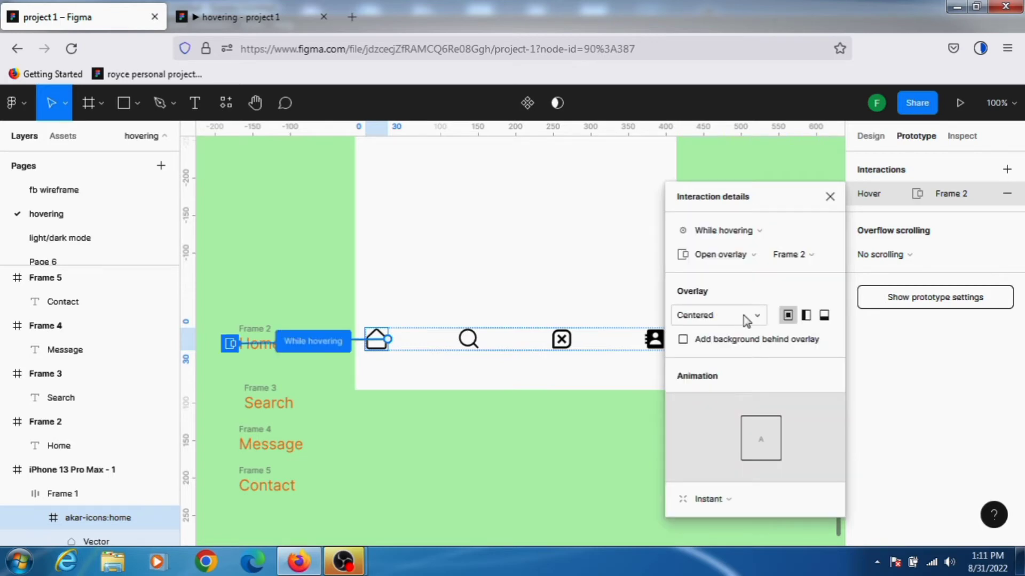
left_click(746, 321)
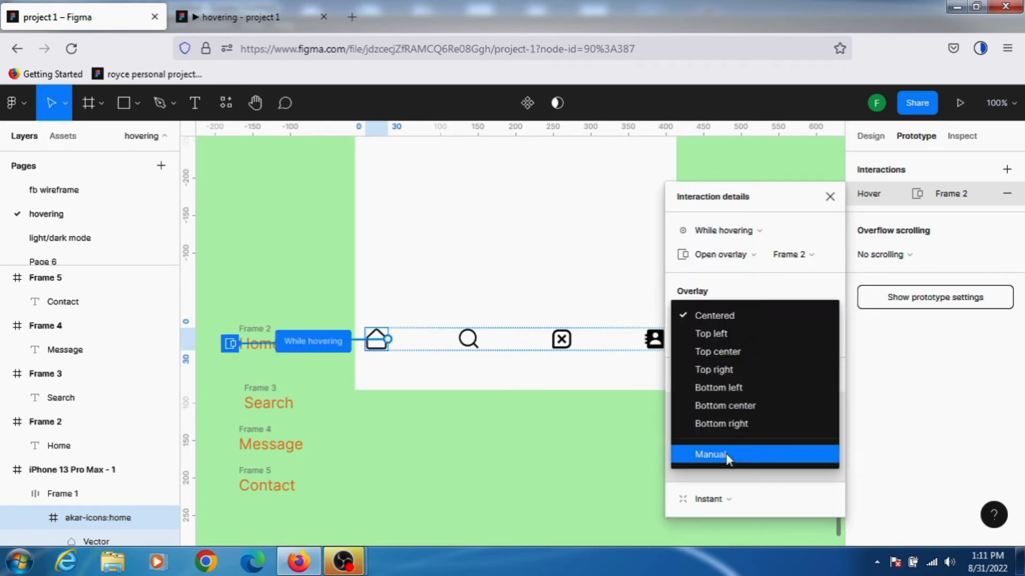
left_click(728, 459)
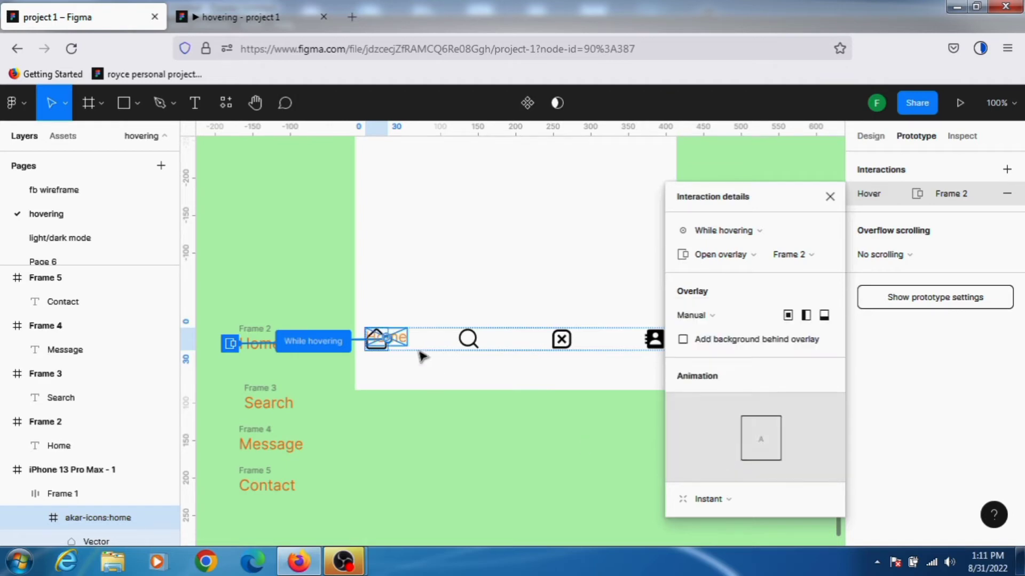
mouse_move(400, 345)
left_mouse_down()
mouse_move(398, 375)
mouse_move(389, 359)
left_mouse_up()
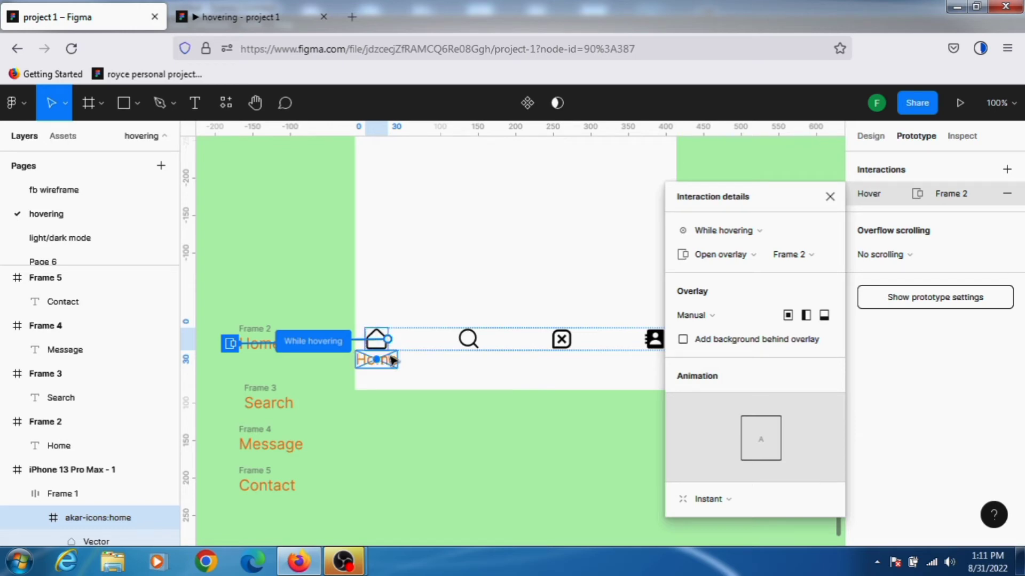
- Connect the search icon to the framed Search label (Frame 3) with the While hovering trigger
left_click(468, 341)
left_click_drag(481, 341, 262, 400)
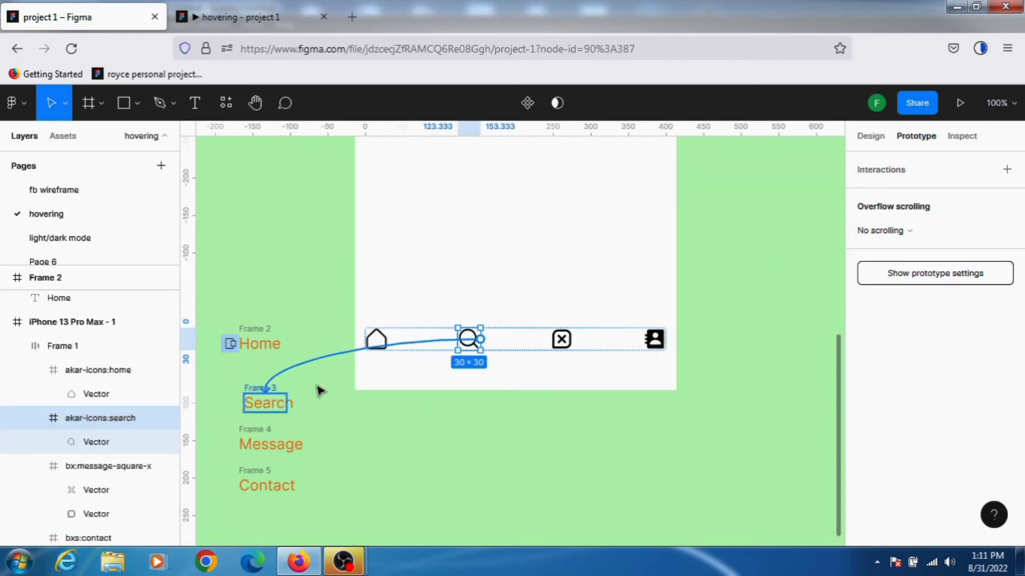
left_click(857, 193)
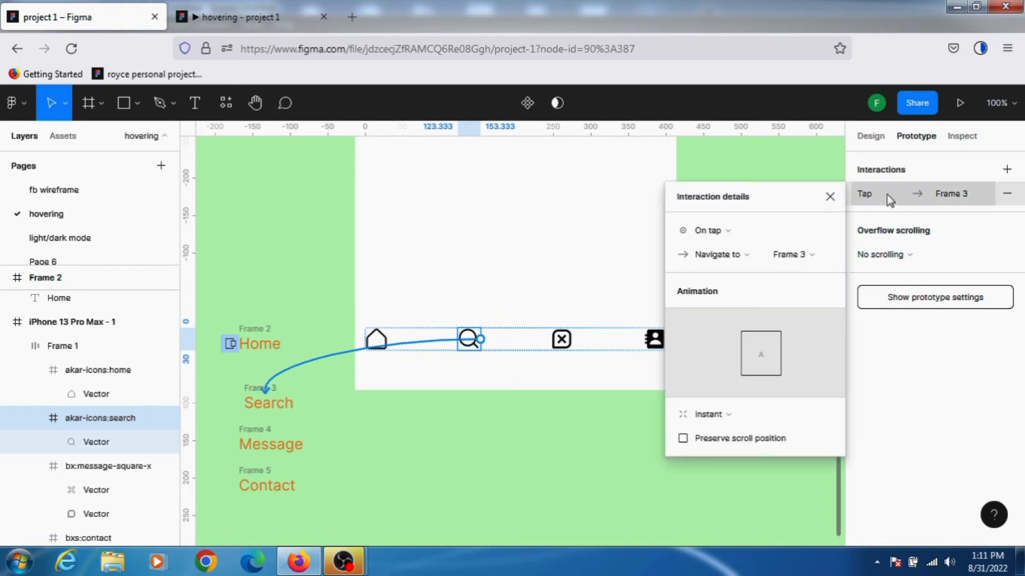
left_click(725, 230)
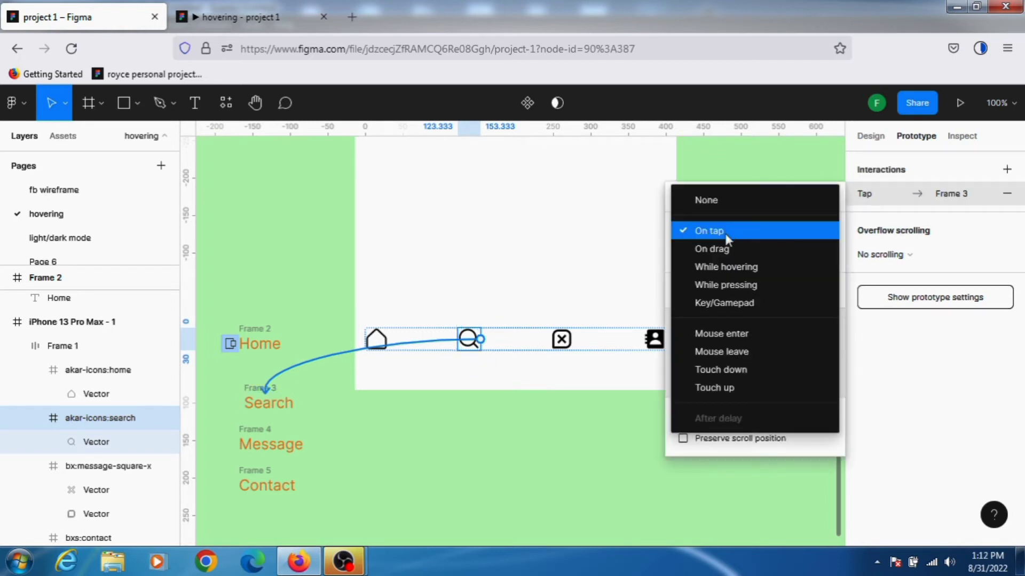
left_click(727, 267)
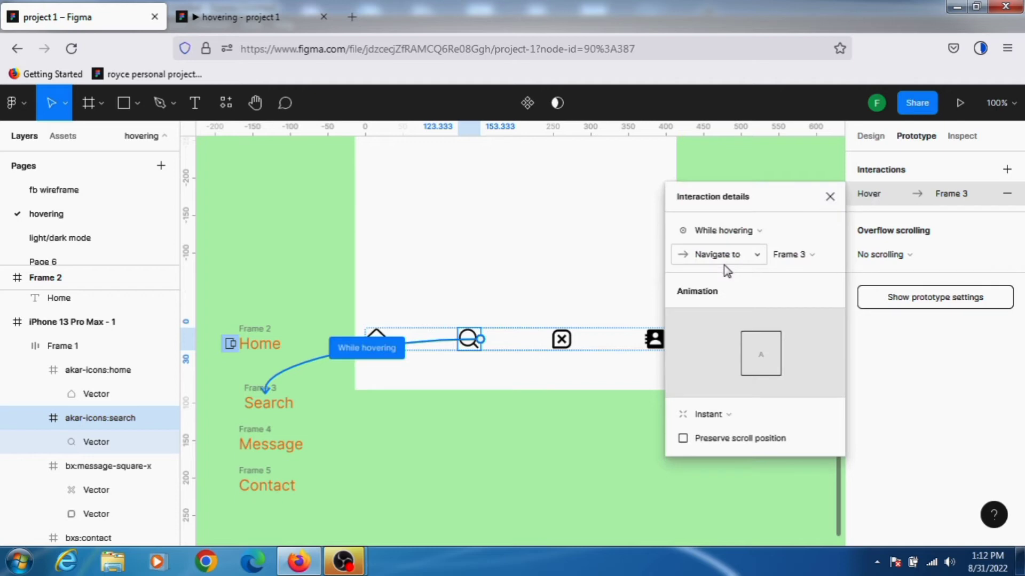
- Make the search icon's interaction open Frame 3 as a Manual overlay and place the Search overlay directly beneath the icon
left_click(754, 261)
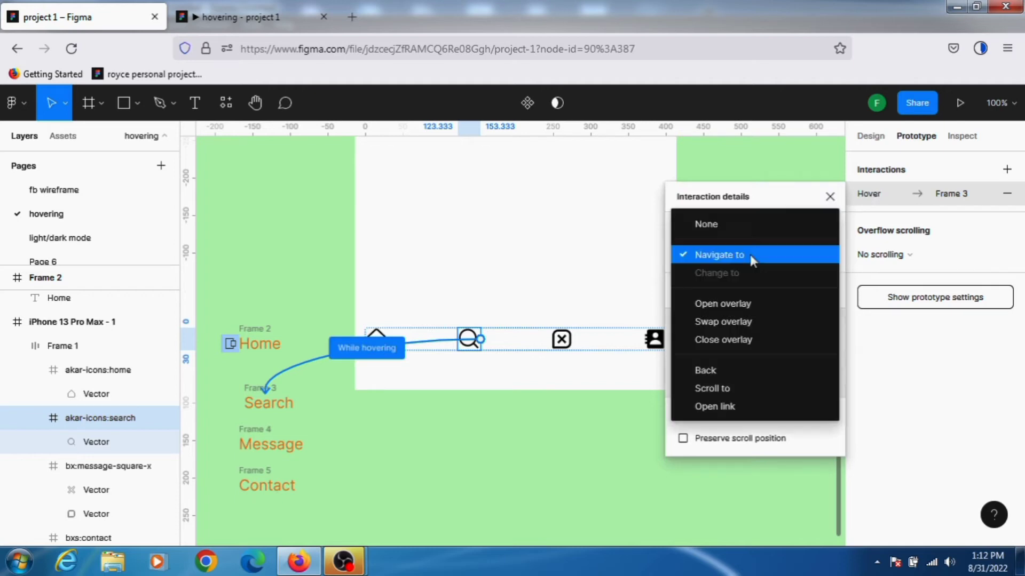
left_click(727, 307)
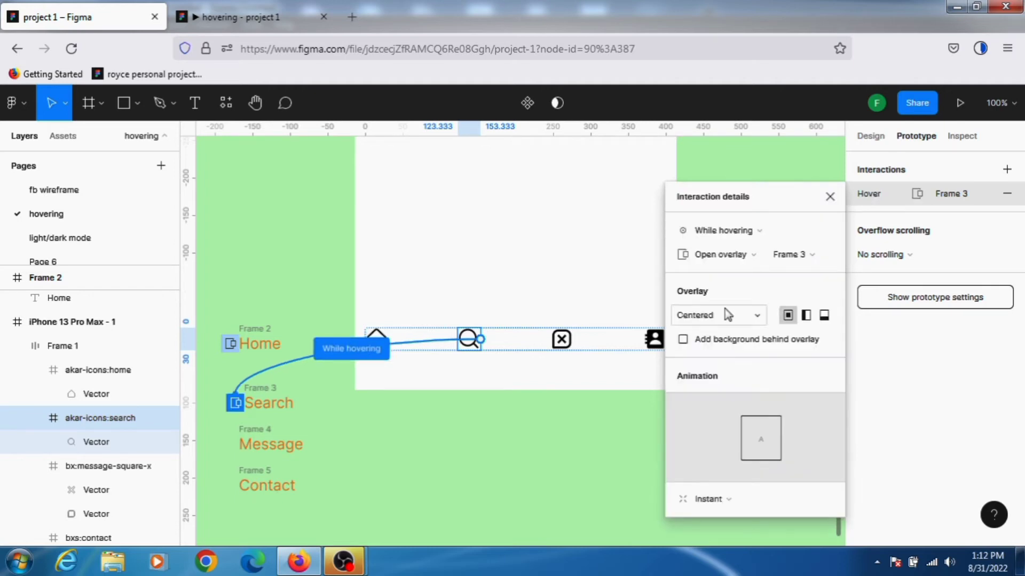
left_click(761, 319)
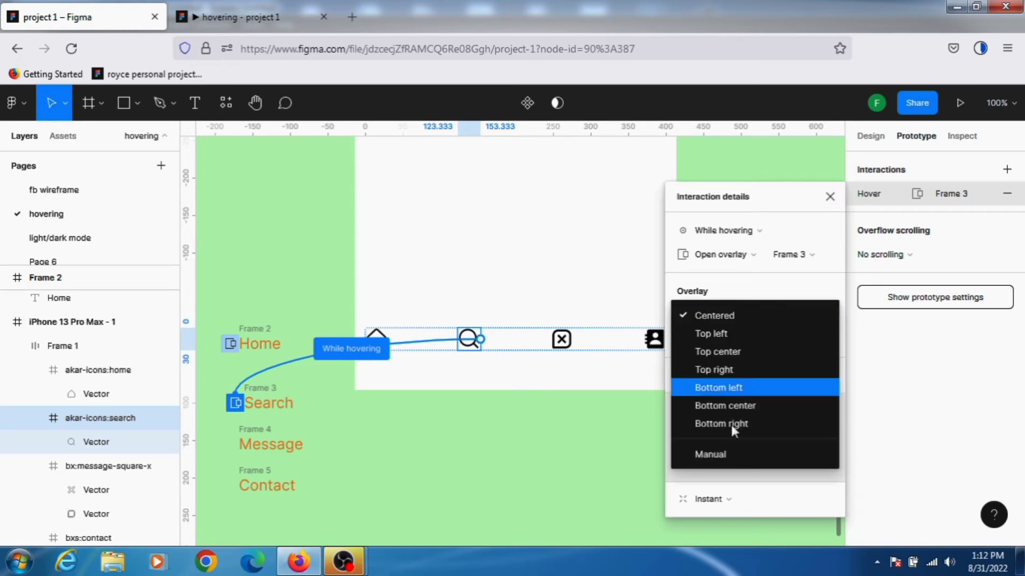
left_click(730, 454)
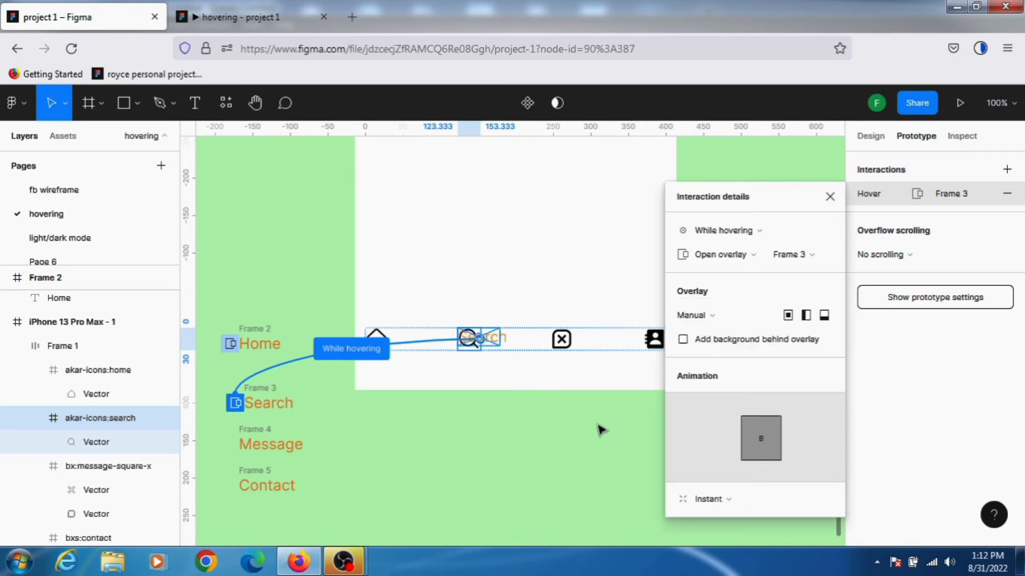
left_click(481, 341)
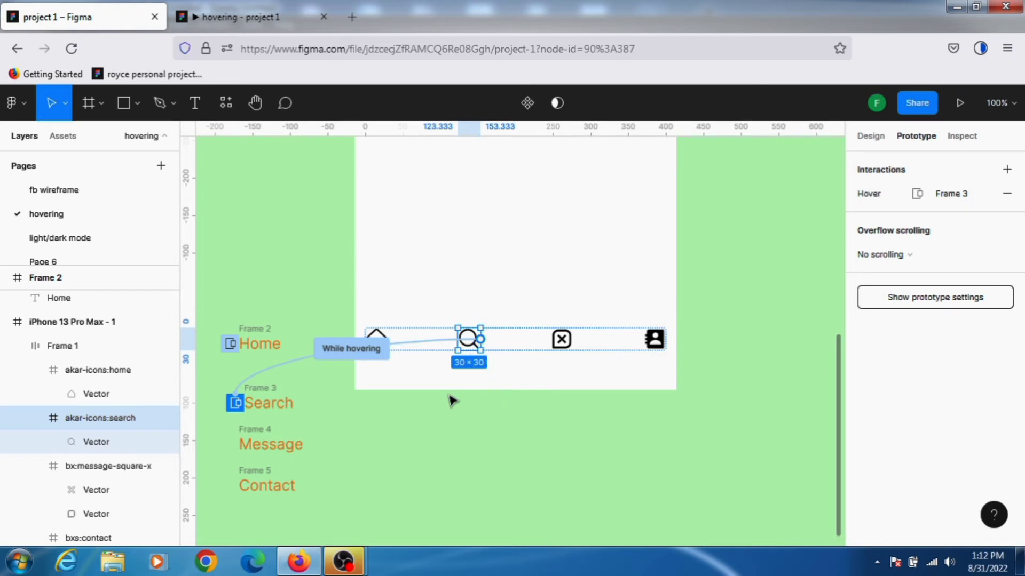
left_click(306, 363)
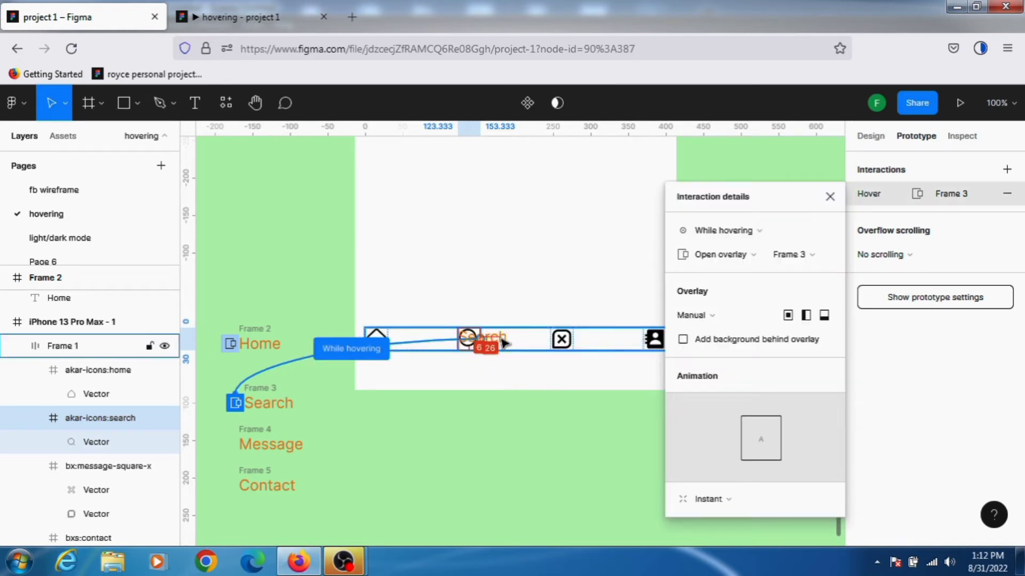
left_click_drag(498, 342, 489, 366)
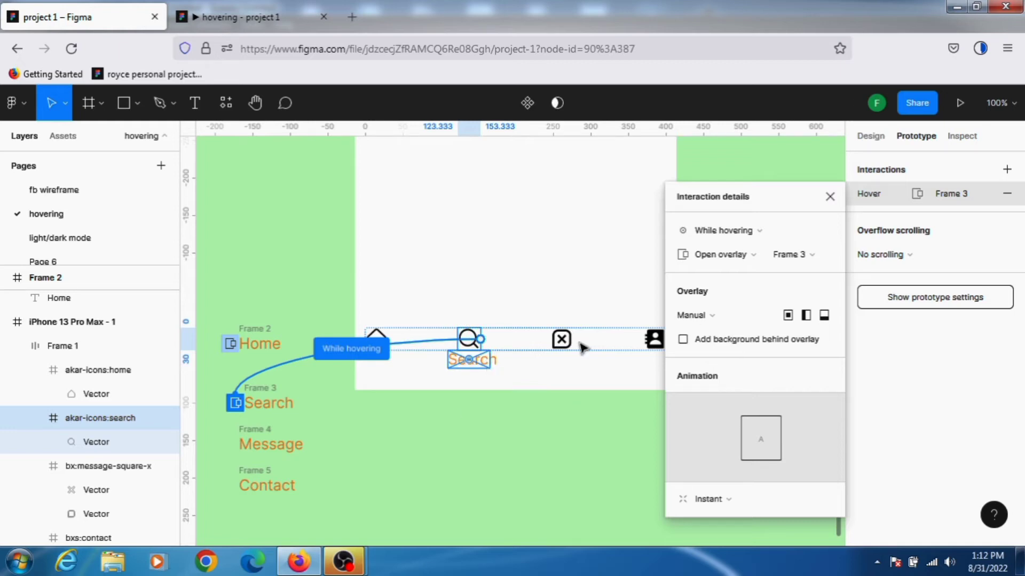
left_click(565, 340)
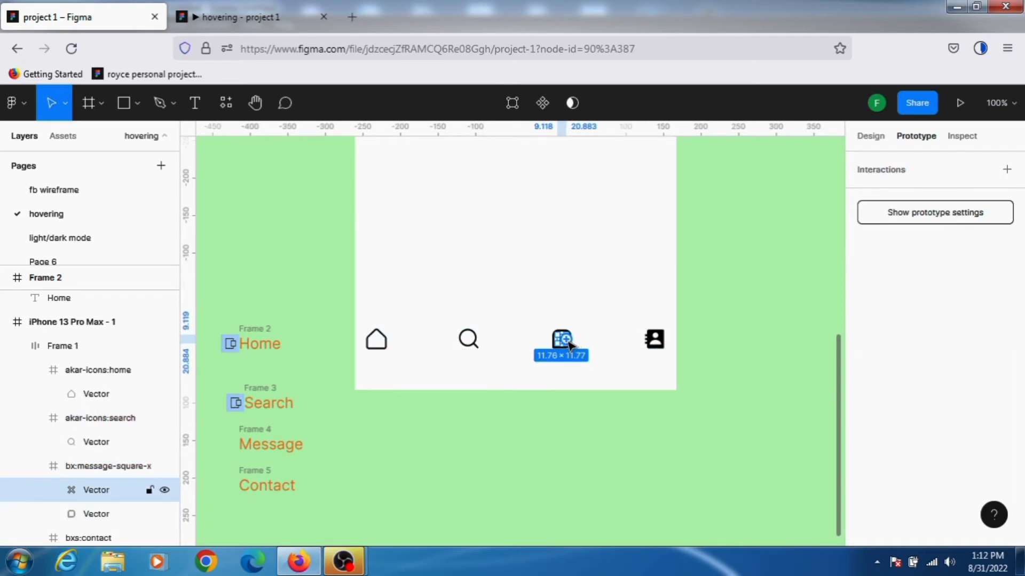
left_click_drag(570, 346, 585, 457)
left_click(750, 335)
- Connect the message icon to the framed Message label (Frame 4) with the While hovering trigger
left_click(562, 339)
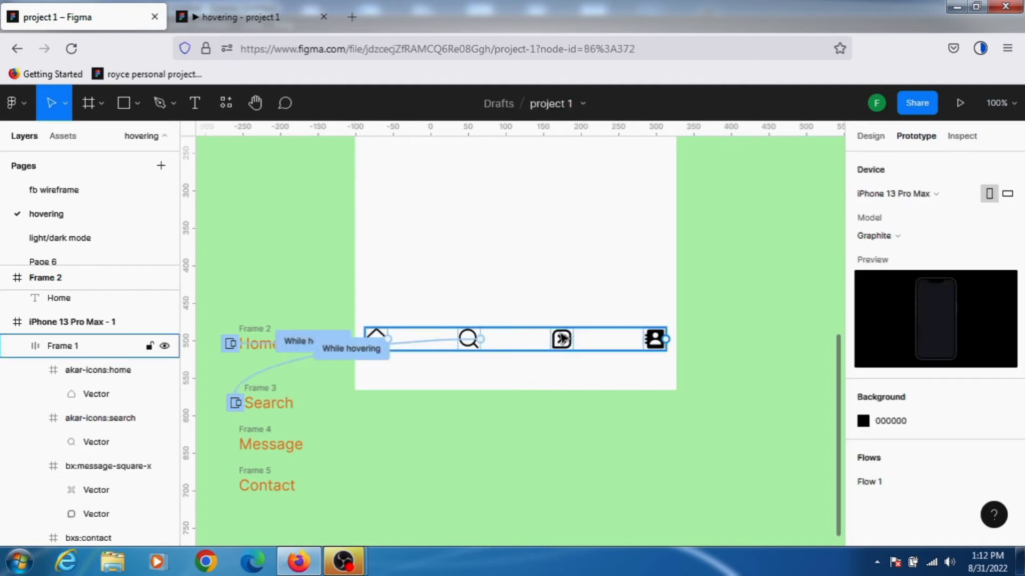
double_click(561, 339)
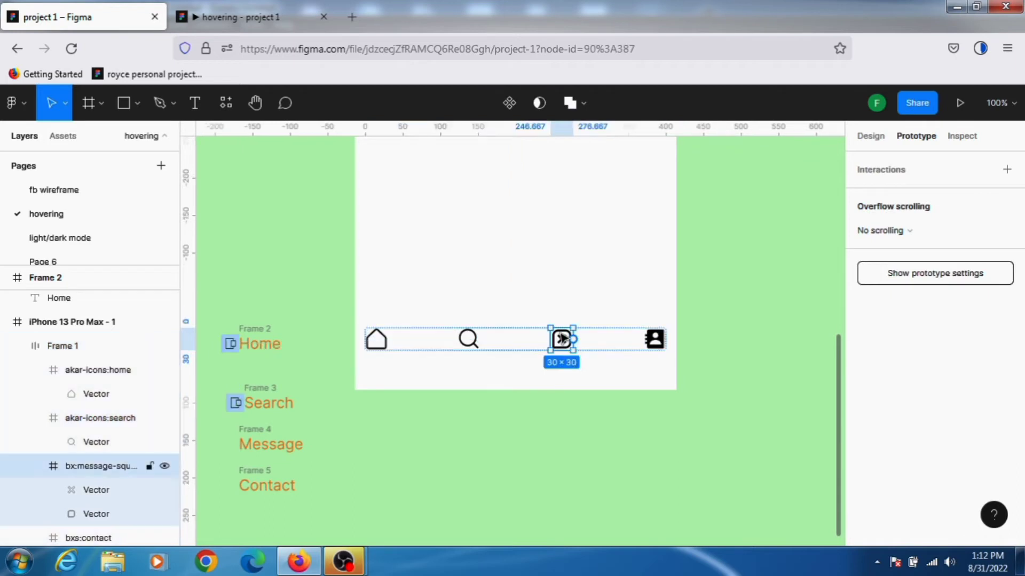
left_click_drag(572, 339, 261, 433)
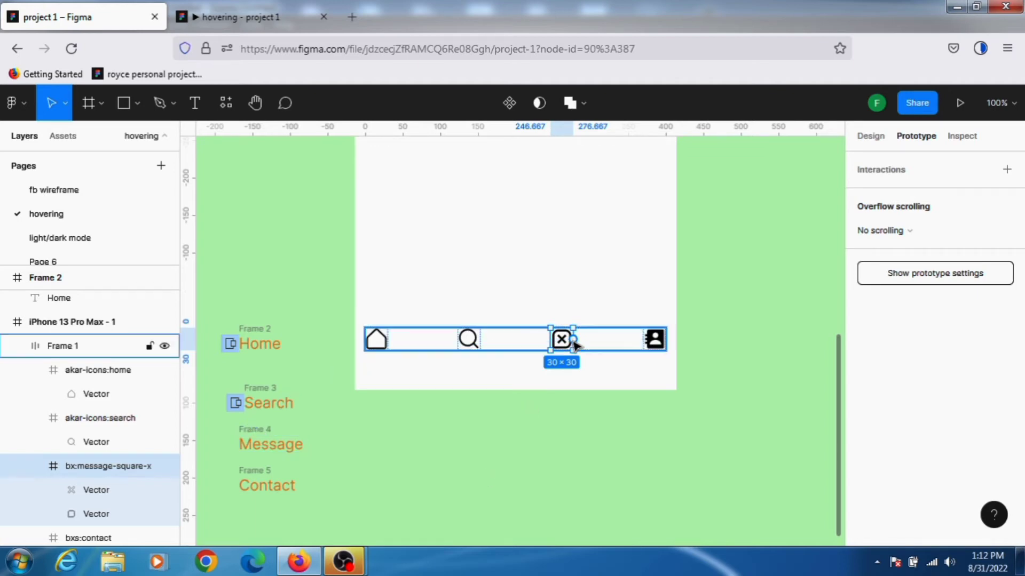
left_click_drag(573, 339, 261, 443)
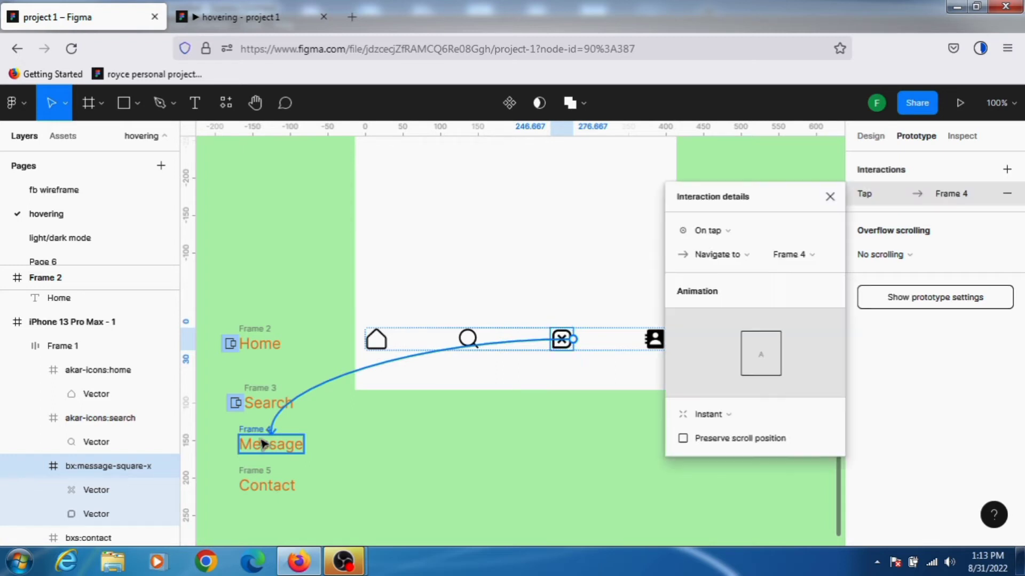
left_click(752, 235)
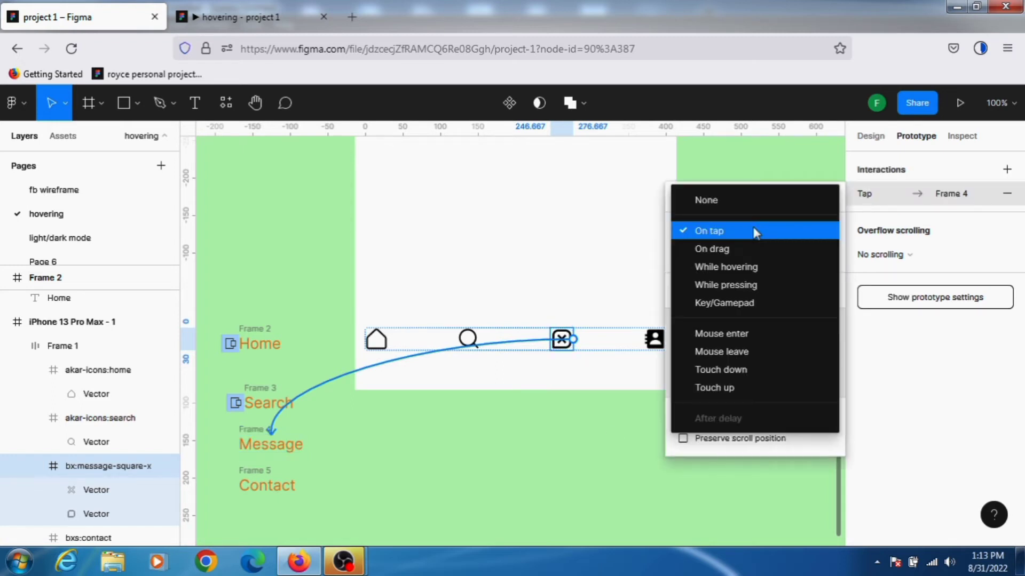
left_click(746, 268)
- Make the message icon's interaction open Frame 4 as a Manual overlay and place the Message overlay directly beneath the icon
left_click(739, 256)
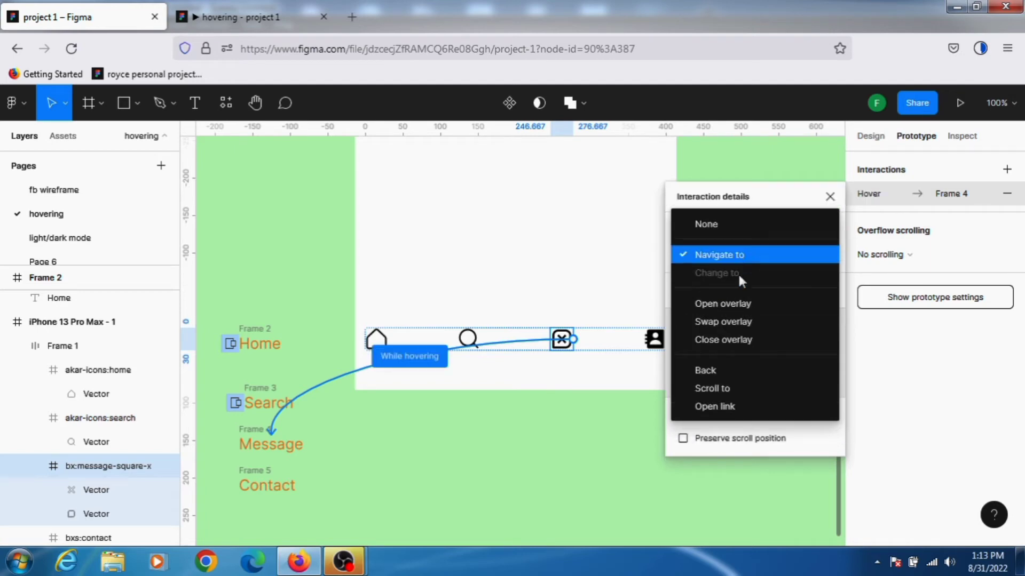
left_click(739, 304)
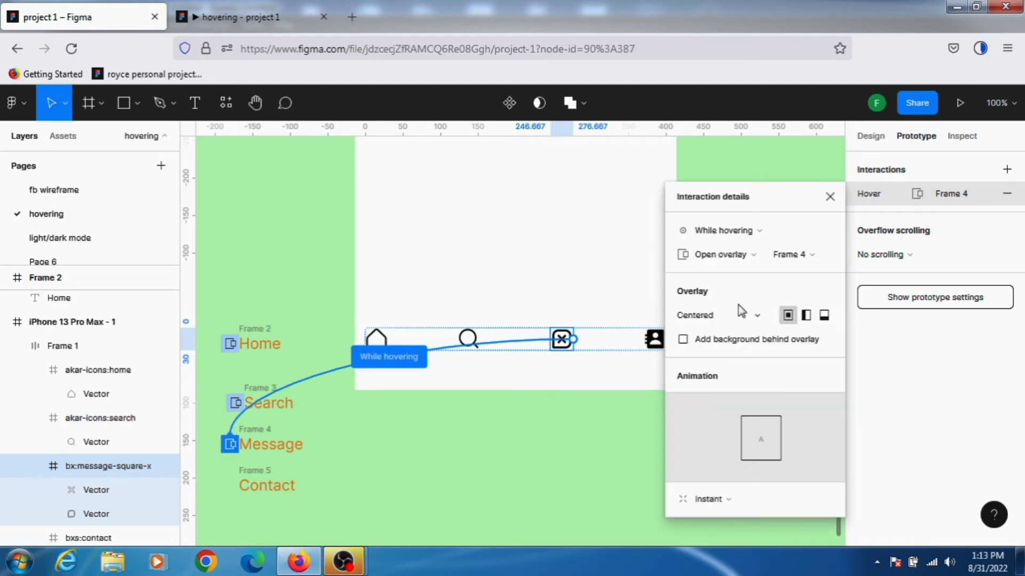
left_click(756, 318)
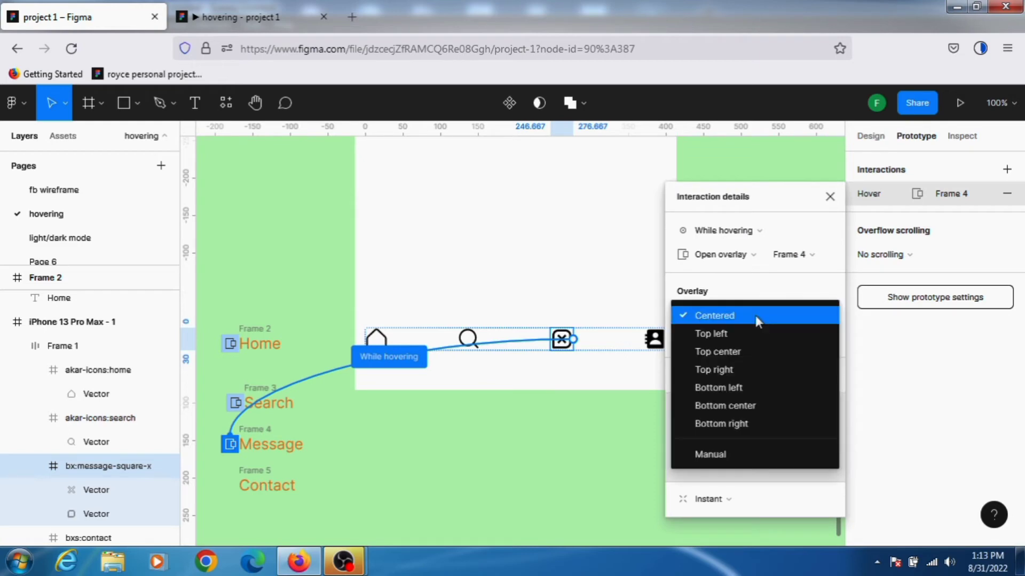
left_click(730, 462)
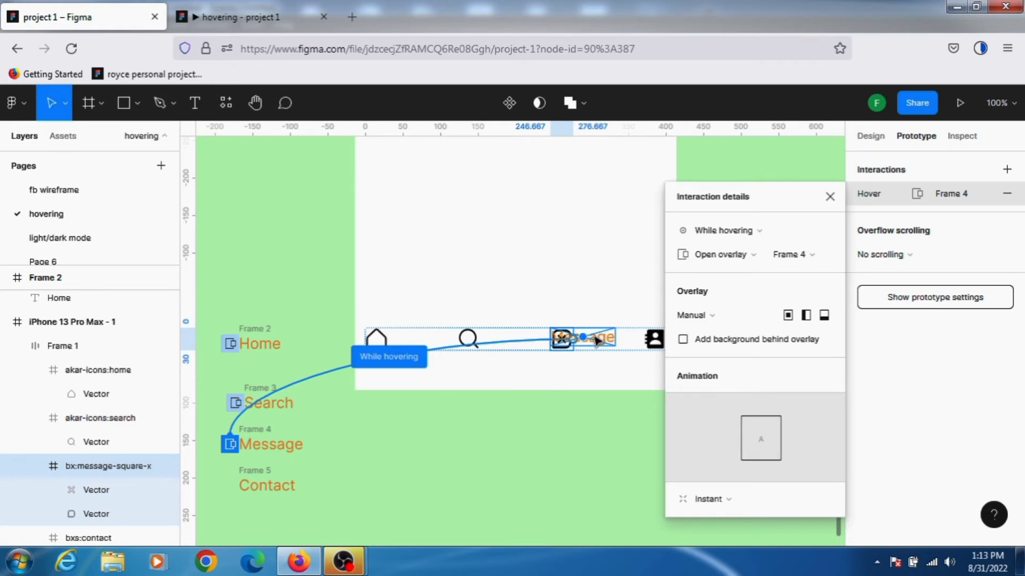
left_click_drag(595, 345, 579, 366)
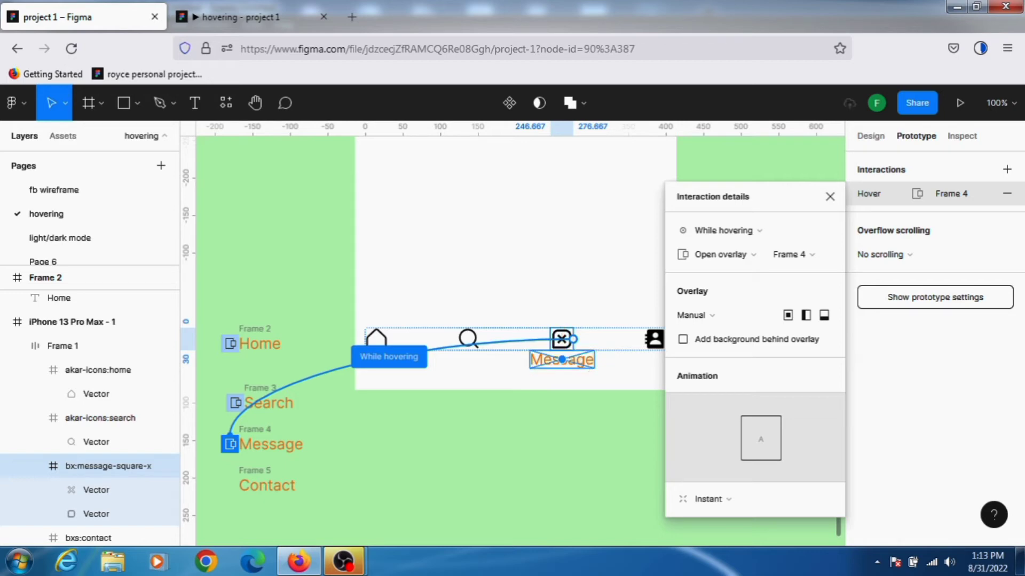
left_click(829, 198)
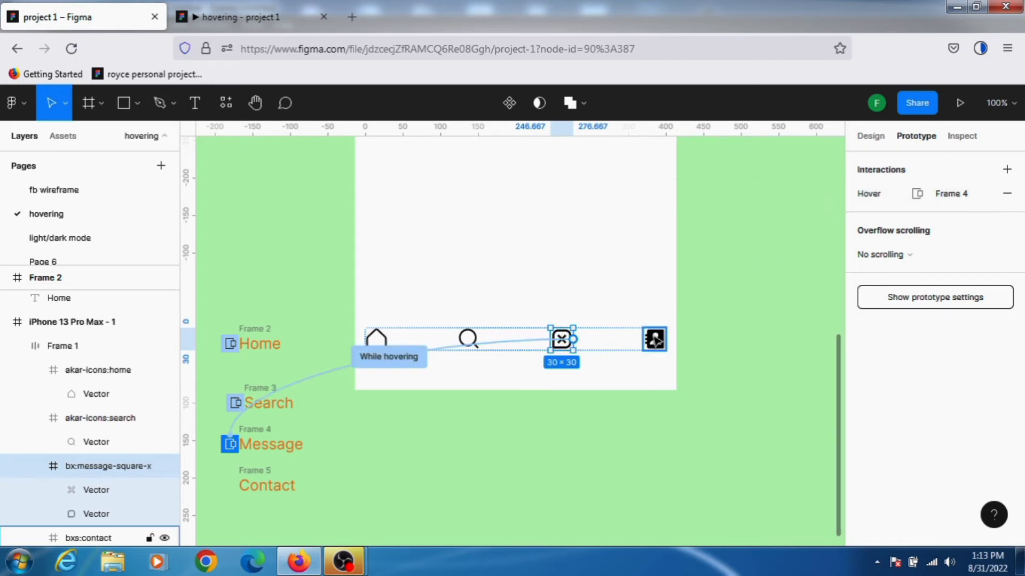
- Connect the contact icon to the framed Contact label (Frame 5) with the While hovering trigger
left_click(654, 339)
left_click_drag(665, 340, 267, 485)
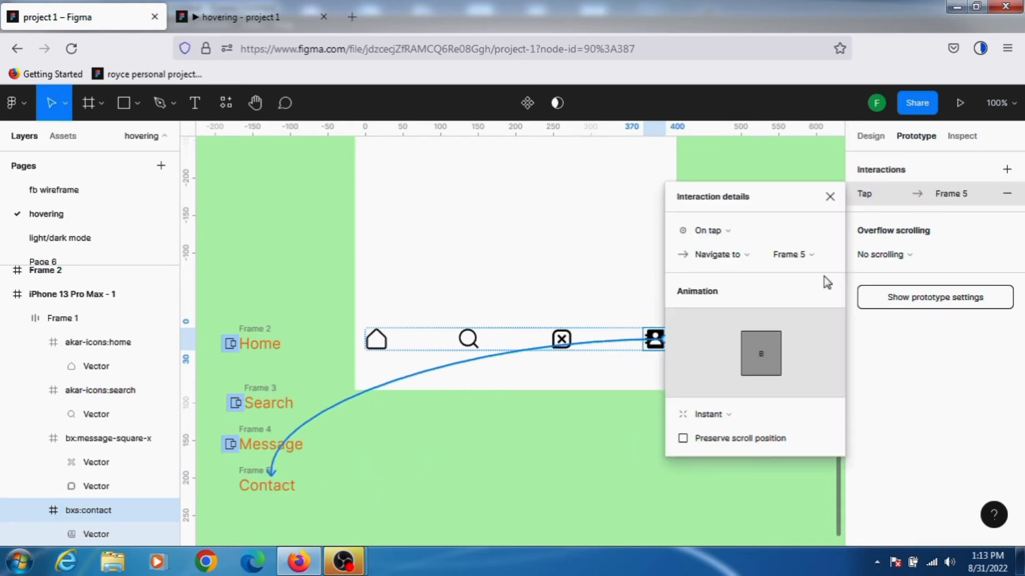
left_click(732, 233)
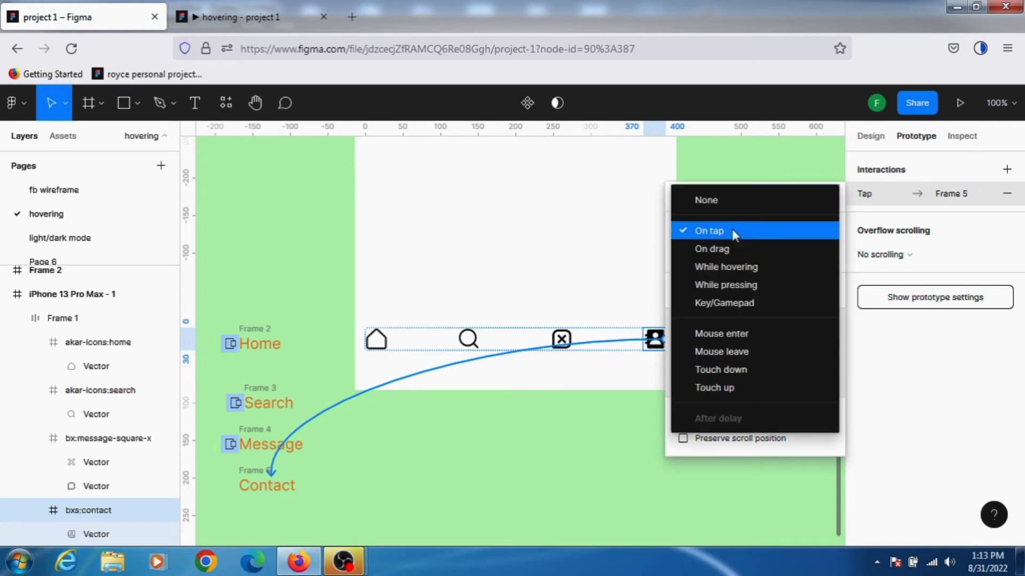
left_click(741, 276)
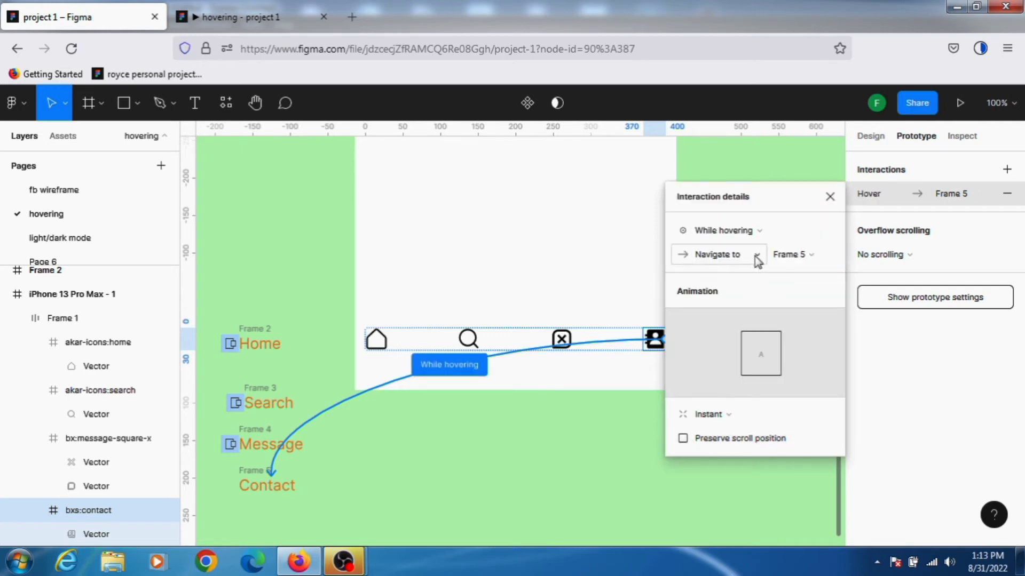
- Set the contact icon's interaction to Open overlay with Manual placement and position the Contact overlay beneath the icon, inside the phone frame's edge
left_click(755, 256)
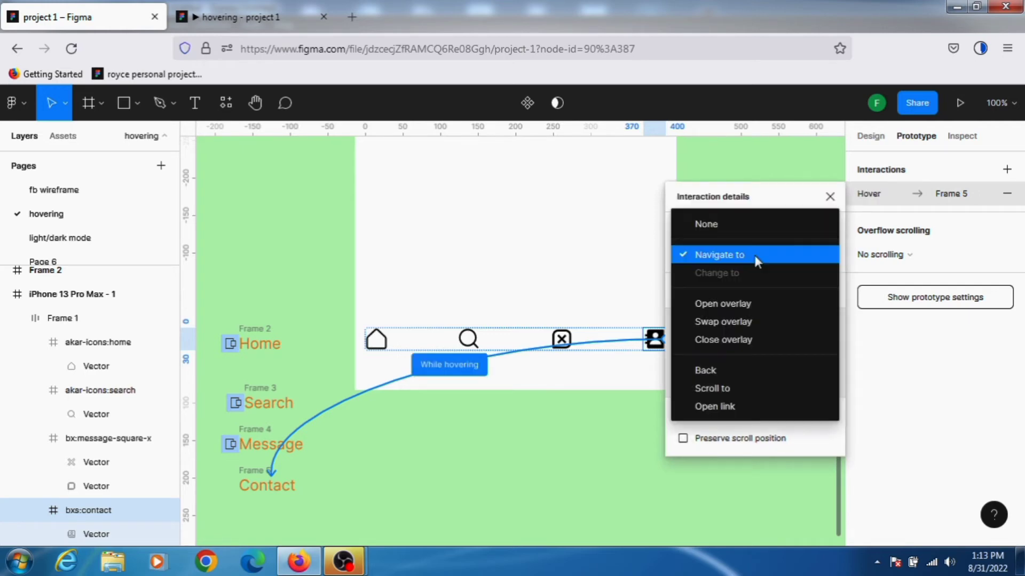
left_click(747, 304)
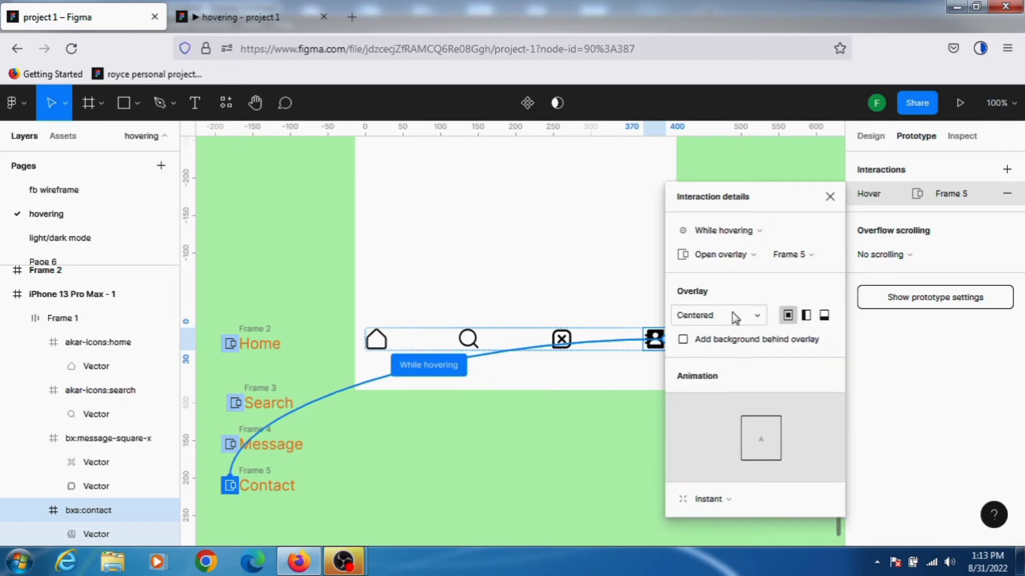
left_click(756, 319)
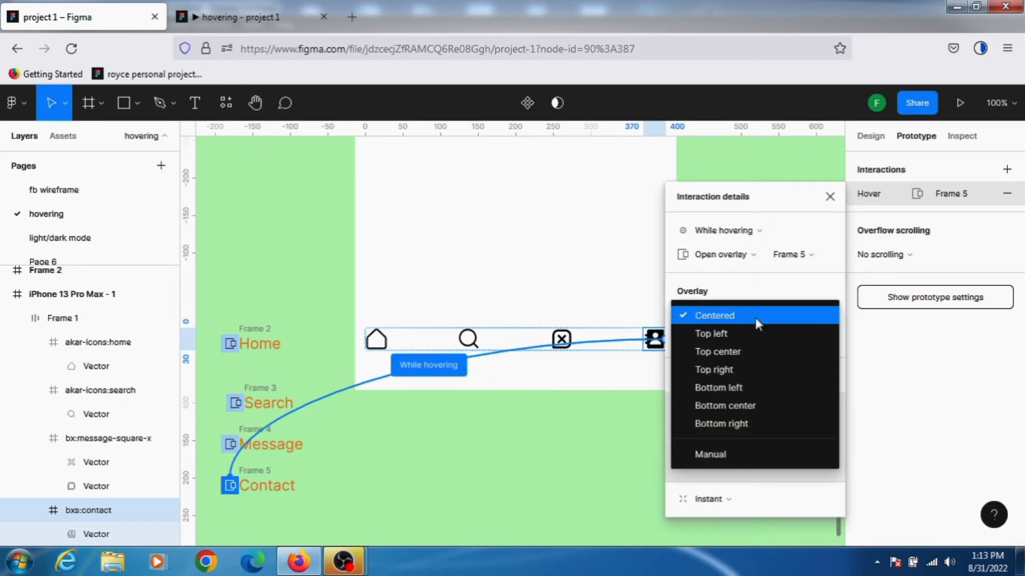
left_click(712, 455)
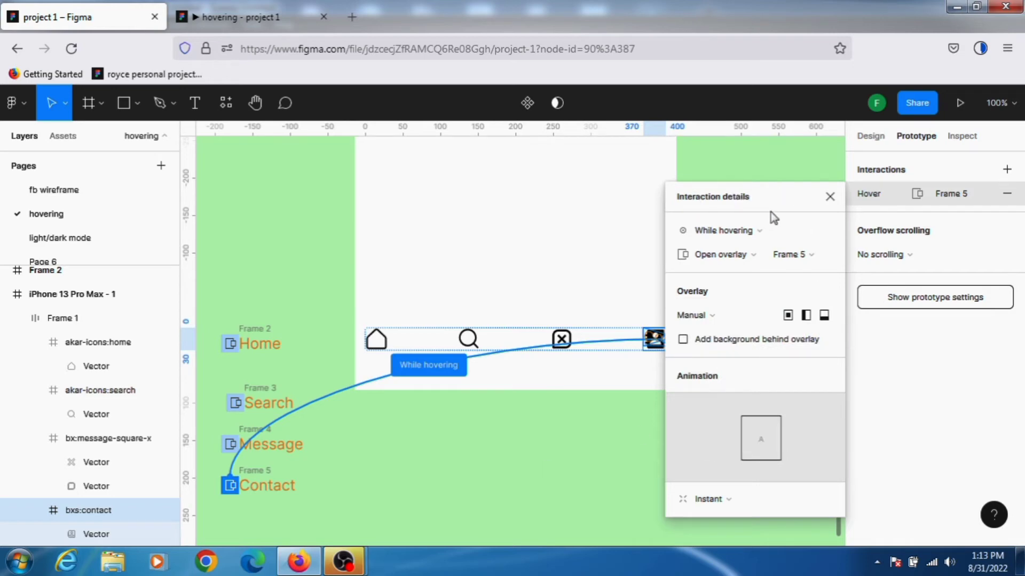
left_click_drag(774, 218, 892, 325)
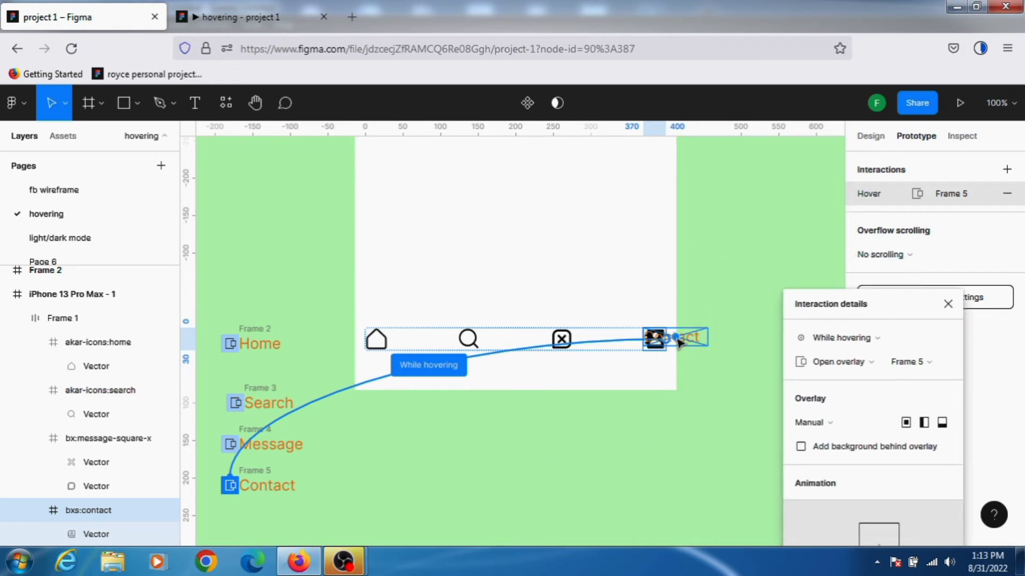
mouse_move(678, 342)
left_mouse_down()
mouse_move(666, 368)
mouse_move(650, 360)
mouse_move(664, 363)
left_mouse_up()
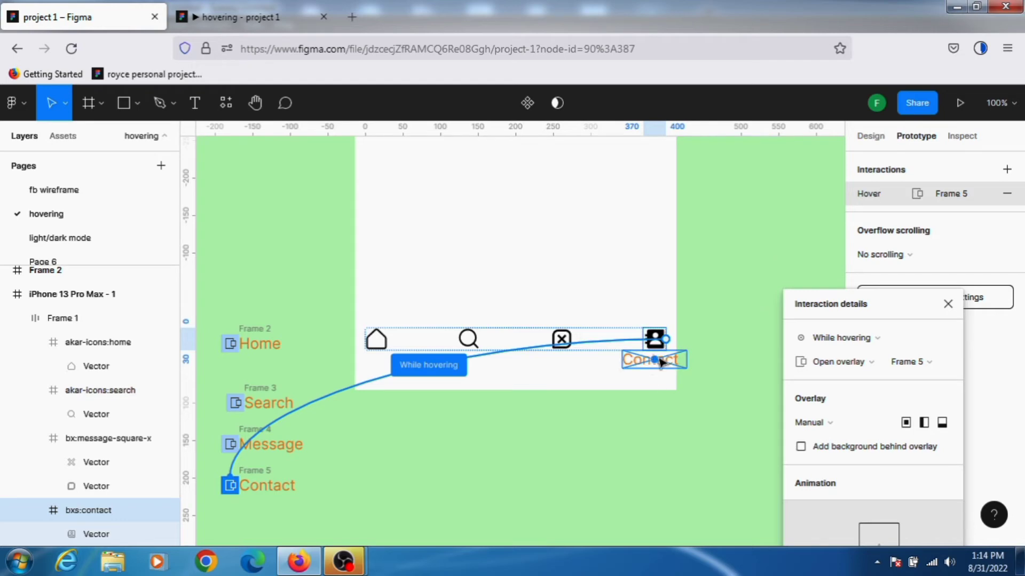
left_click_drag(659, 362, 654, 362)
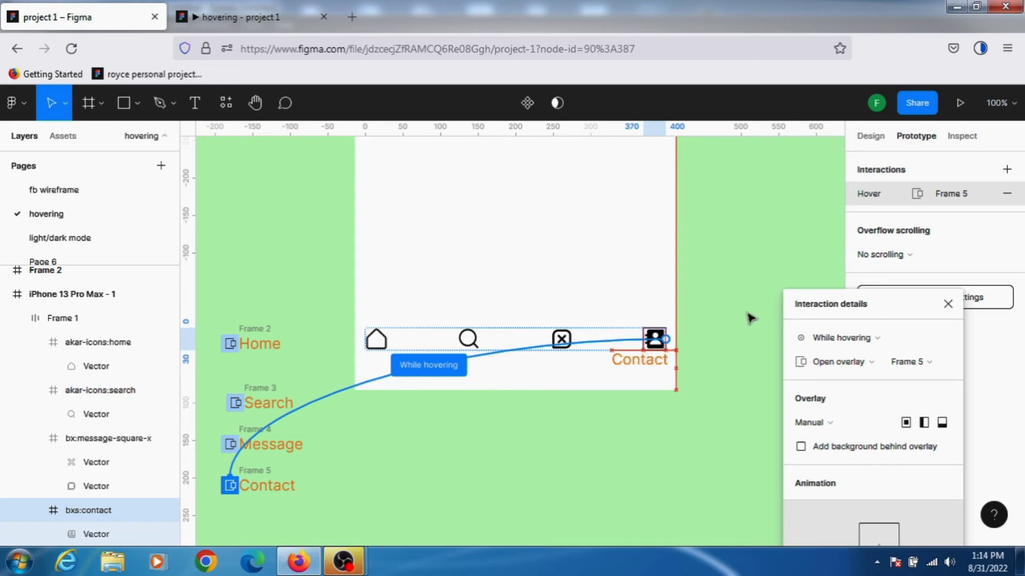
left_click(948, 305)
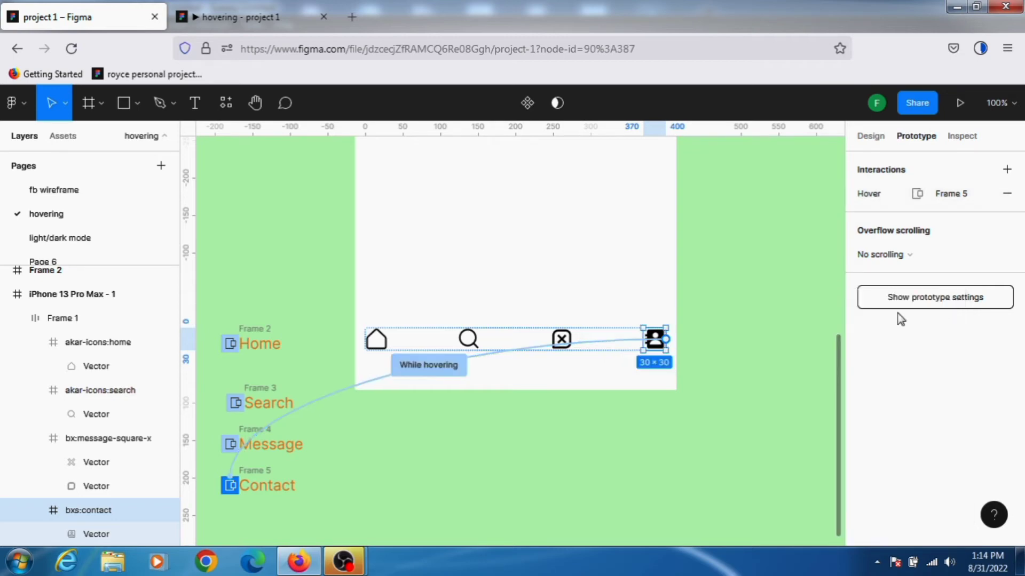
- Clear the selection, return to the design properties and present the iPhone 13 Pro Max prototype
left_click(760, 271)
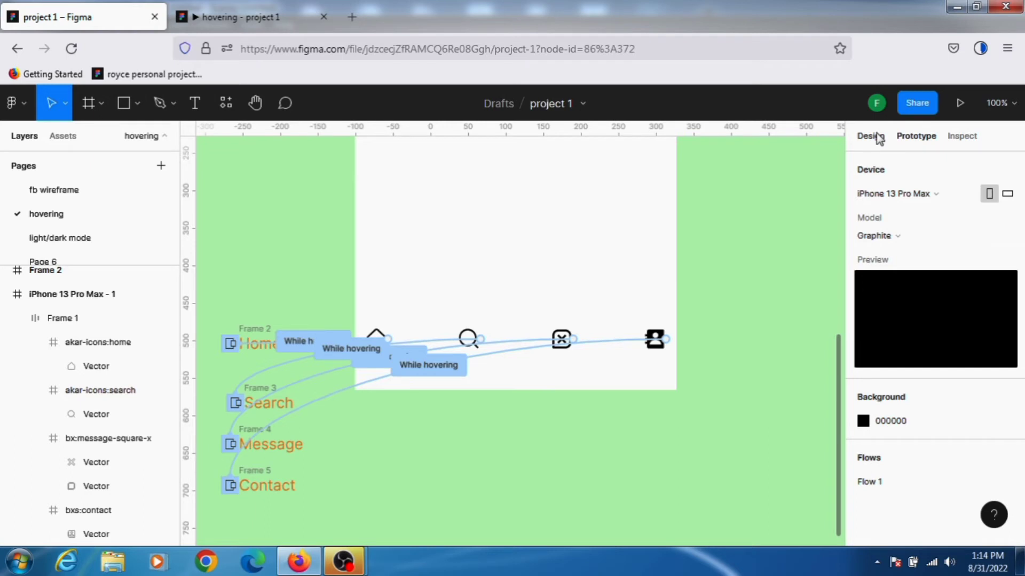
left_click(878, 136)
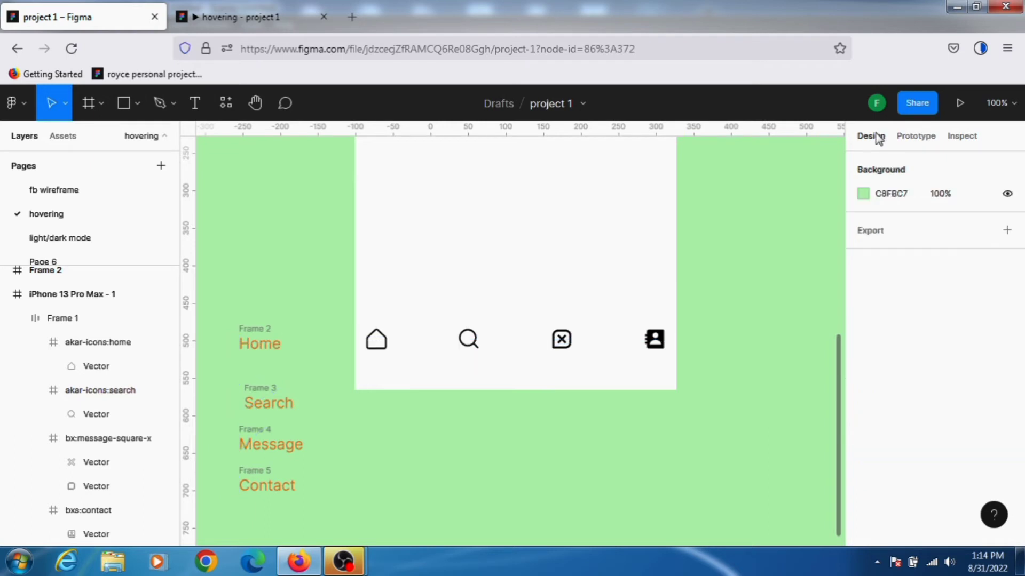
left_click(959, 103)
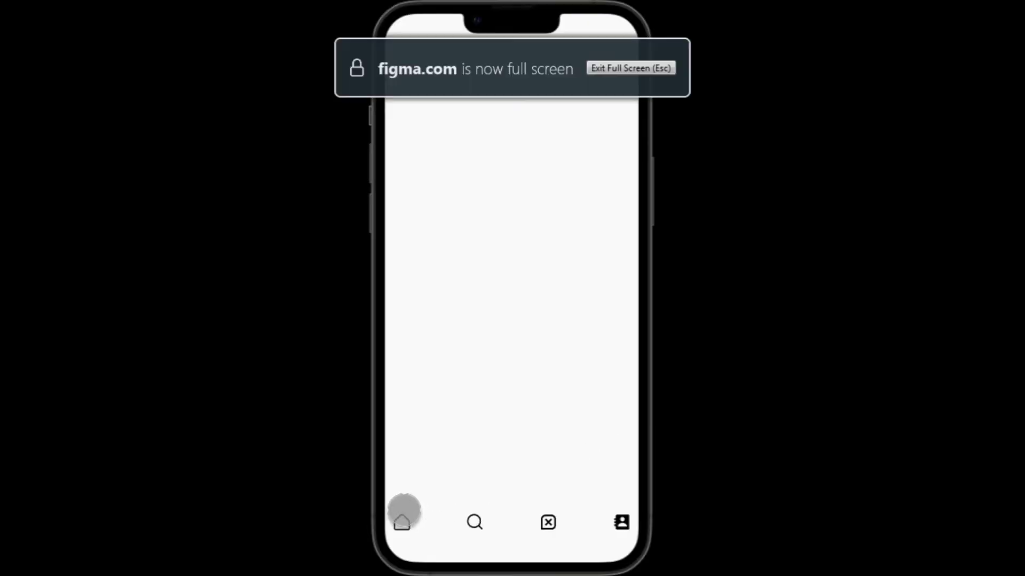
- Test the home, search, message and contact icons in the running prototype, checking each one's label overlay repeatedly
left_click(403, 515)
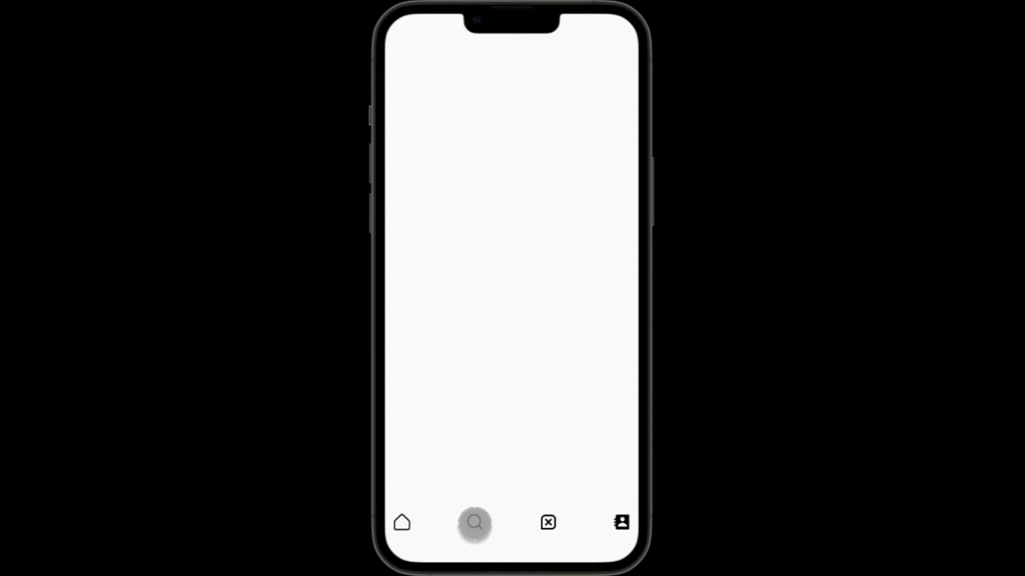
left_click(546, 523)
left_click(622, 522)
left_click(546, 522)
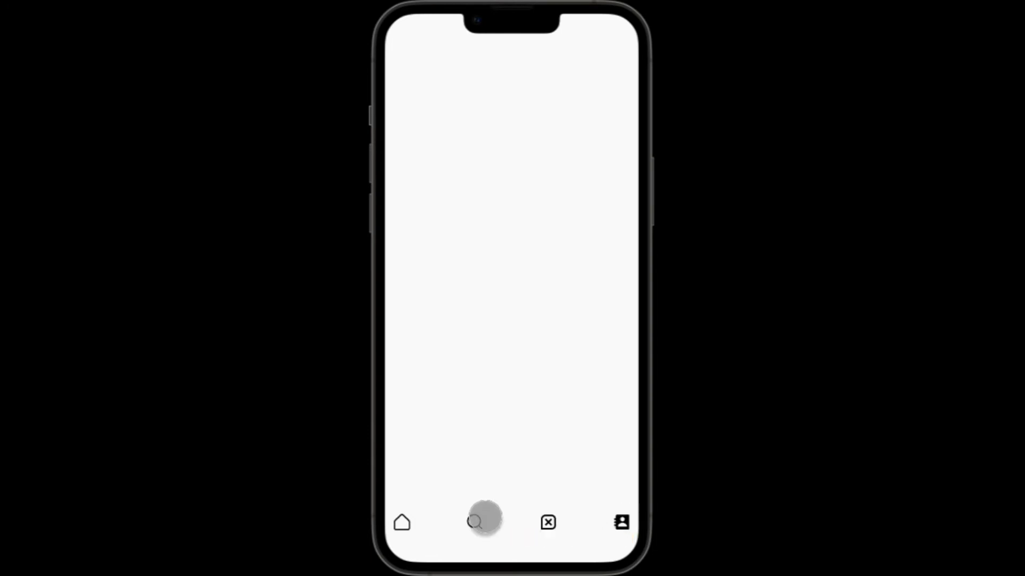
left_click(475, 520)
left_click(549, 519)
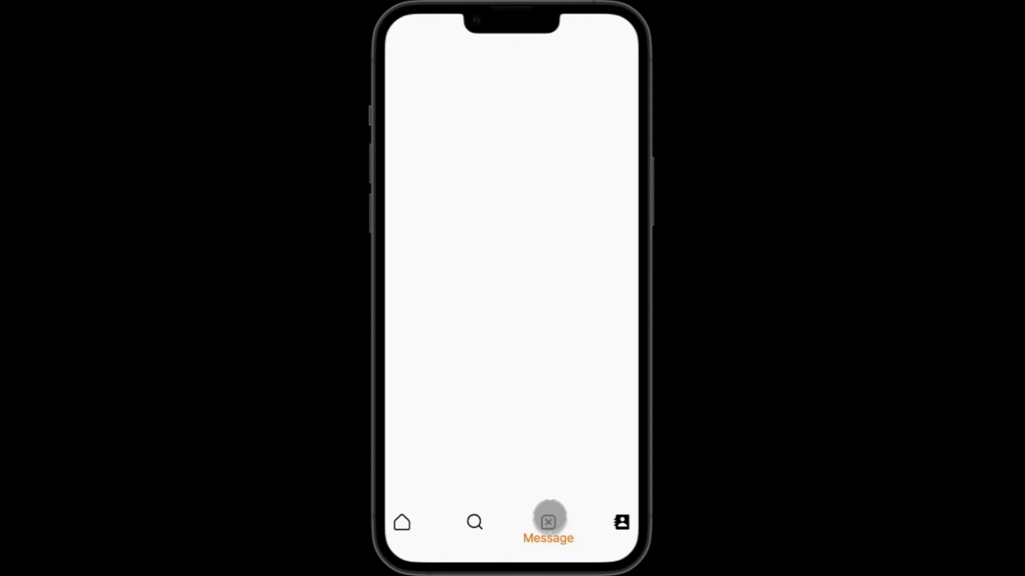
left_click(618, 519)
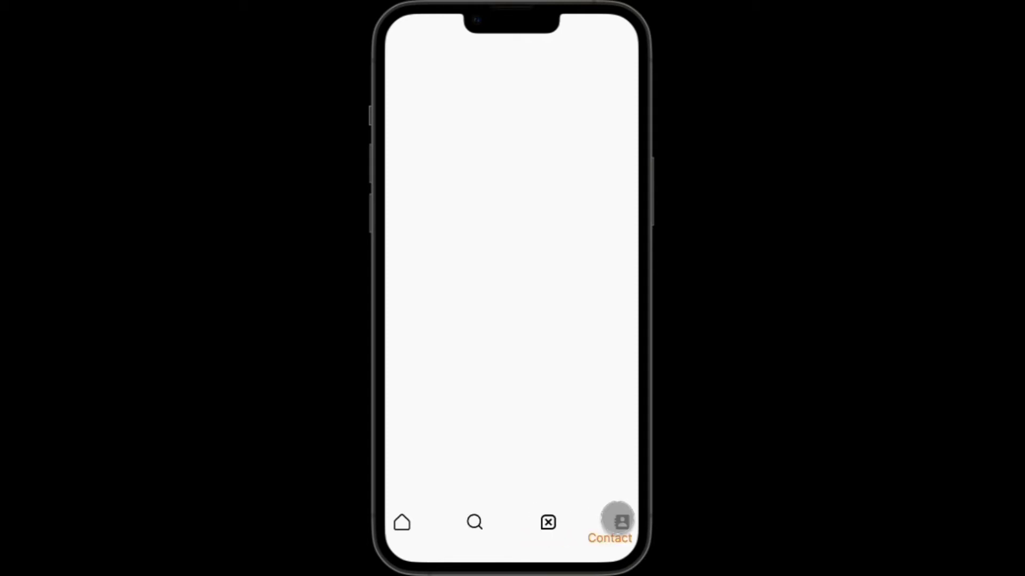
left_click(552, 520)
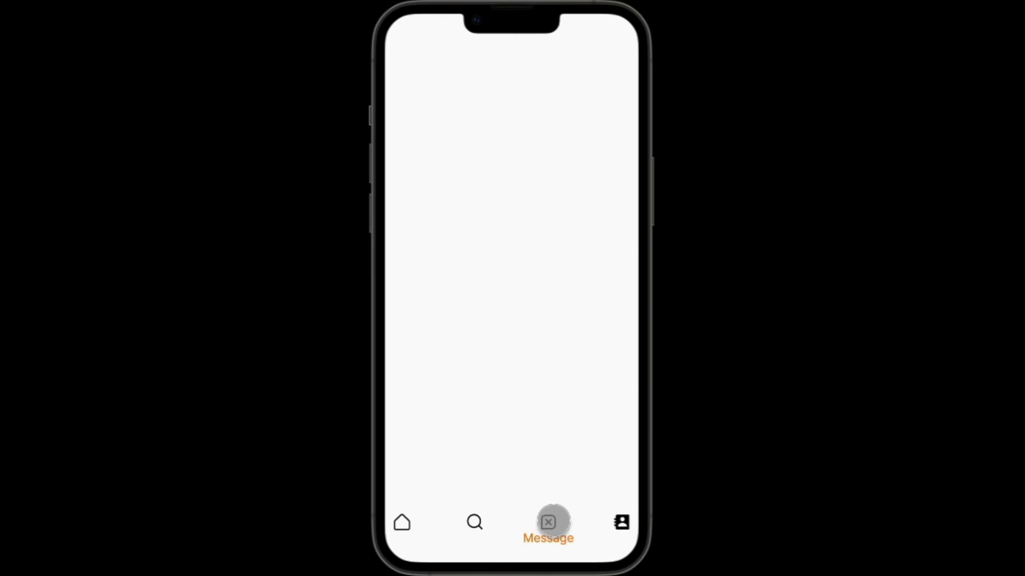
left_click(477, 519)
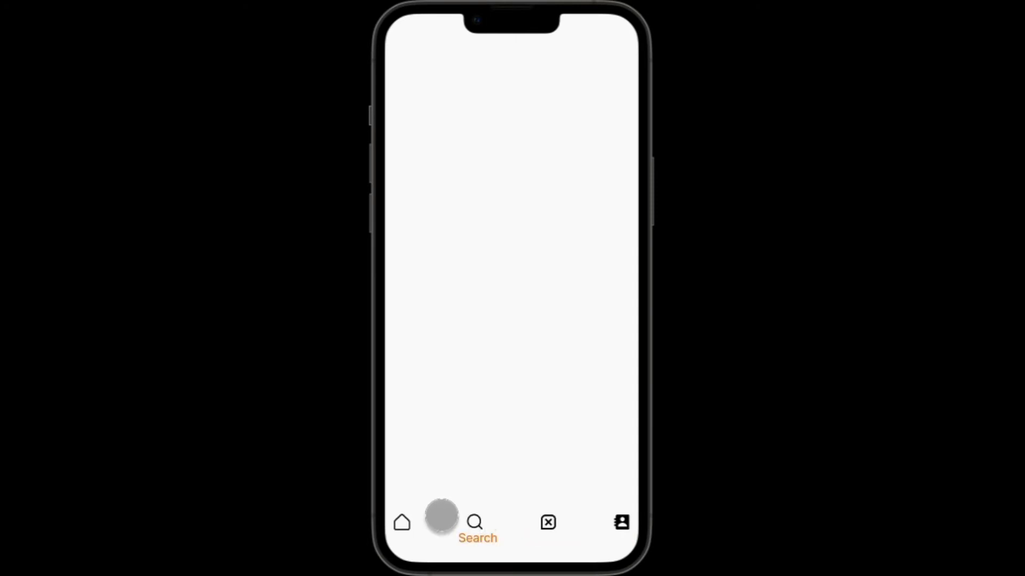
left_click(403, 517)
left_click(476, 520)
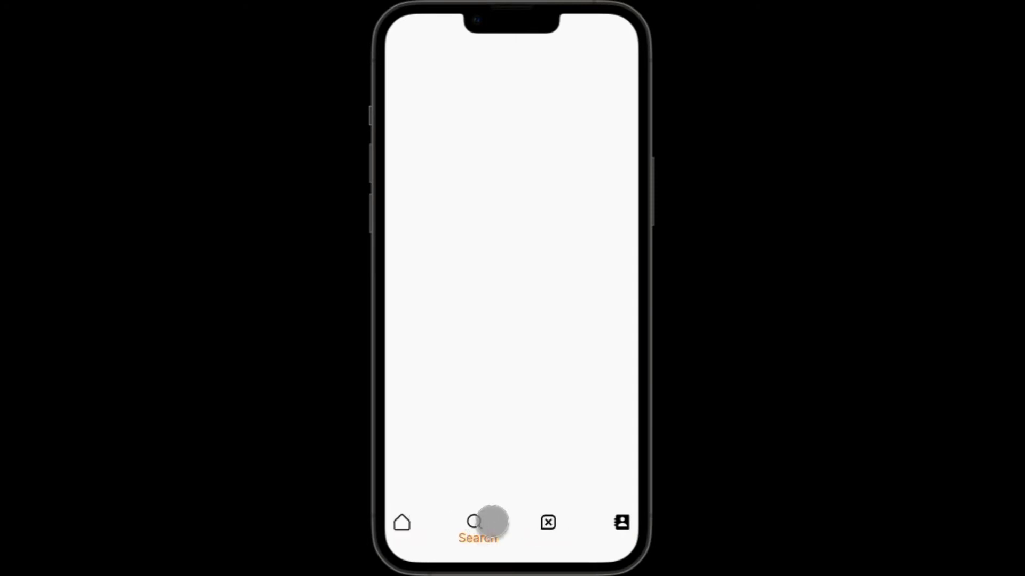
left_click(544, 519)
left_click(619, 520)
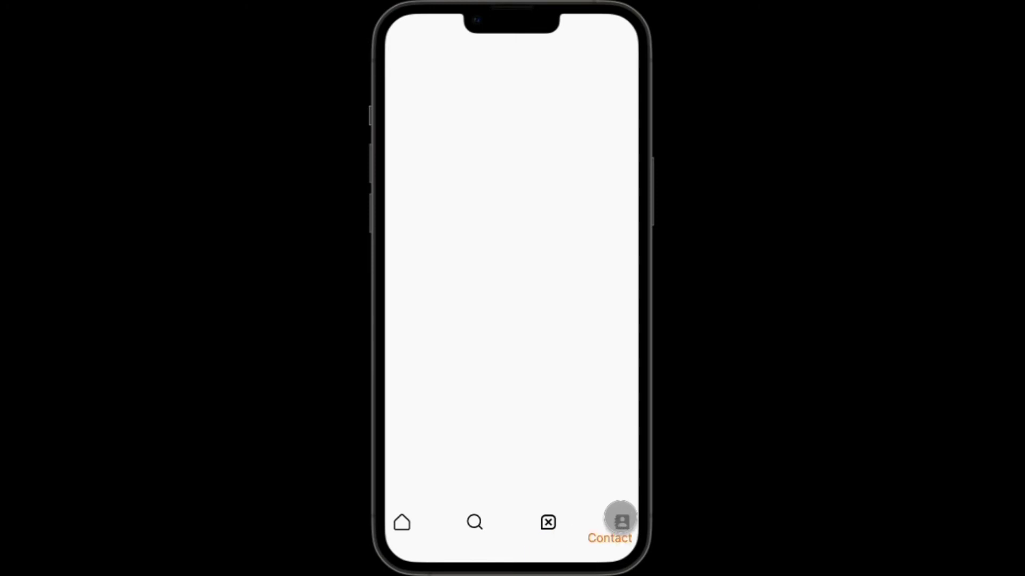
left_click(558, 522)
left_click(545, 516)
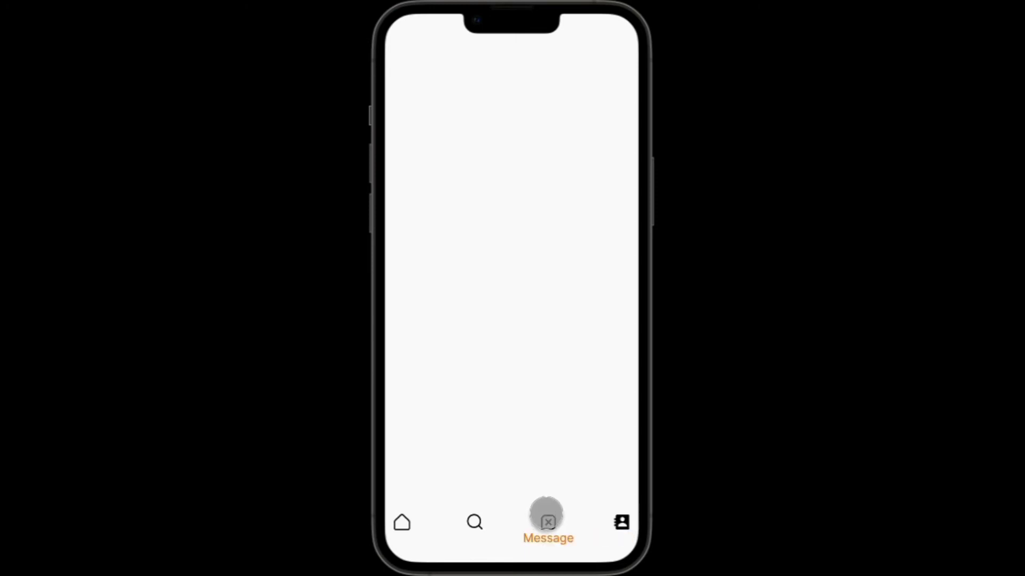
left_click(546, 516)
left_click(545, 518)
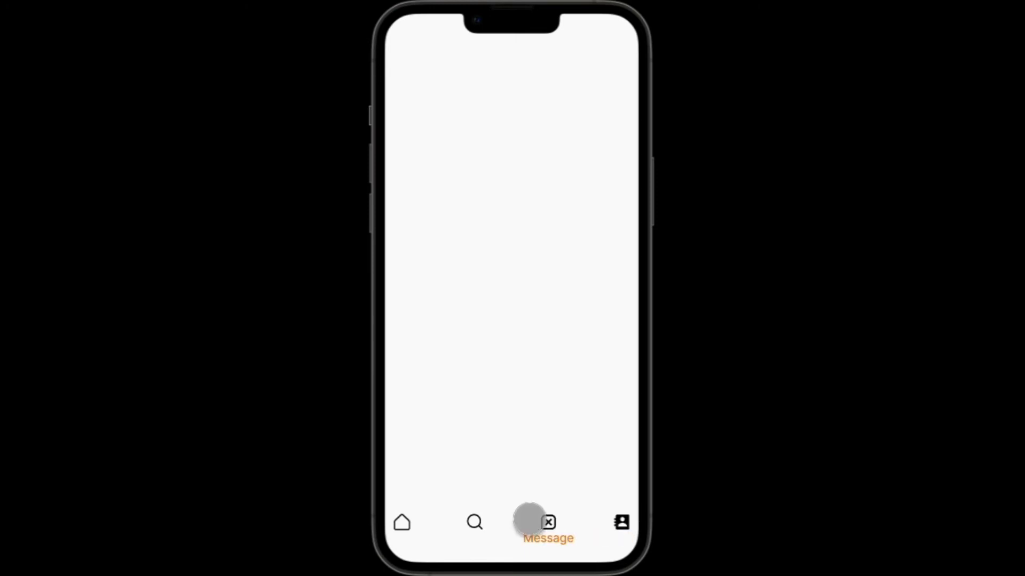
- Test the search and home icons' label overlays, leave the full-screen prototype and return to the project 1 design file
left_click(475, 521)
left_click(402, 521)
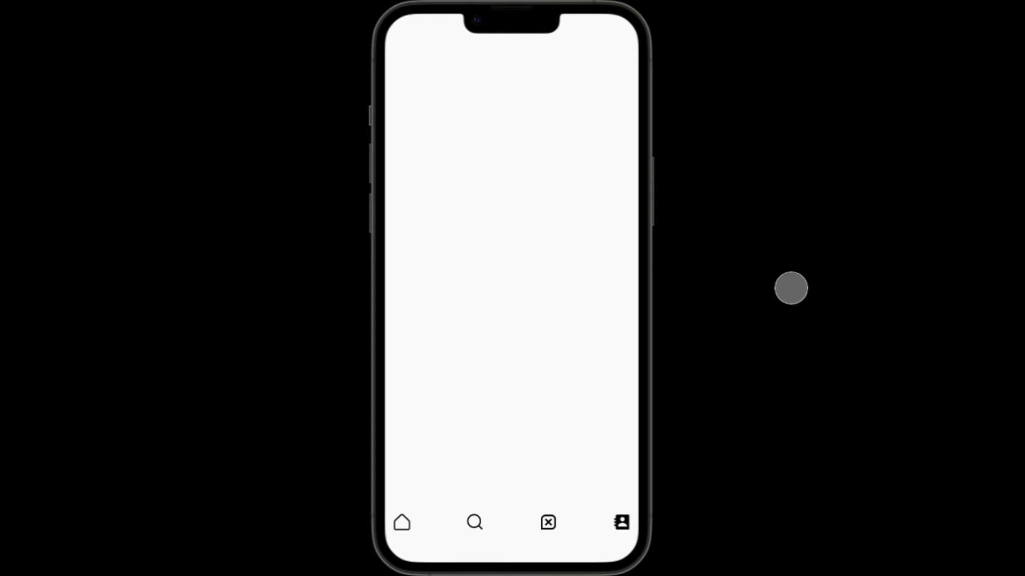
key("Escape")
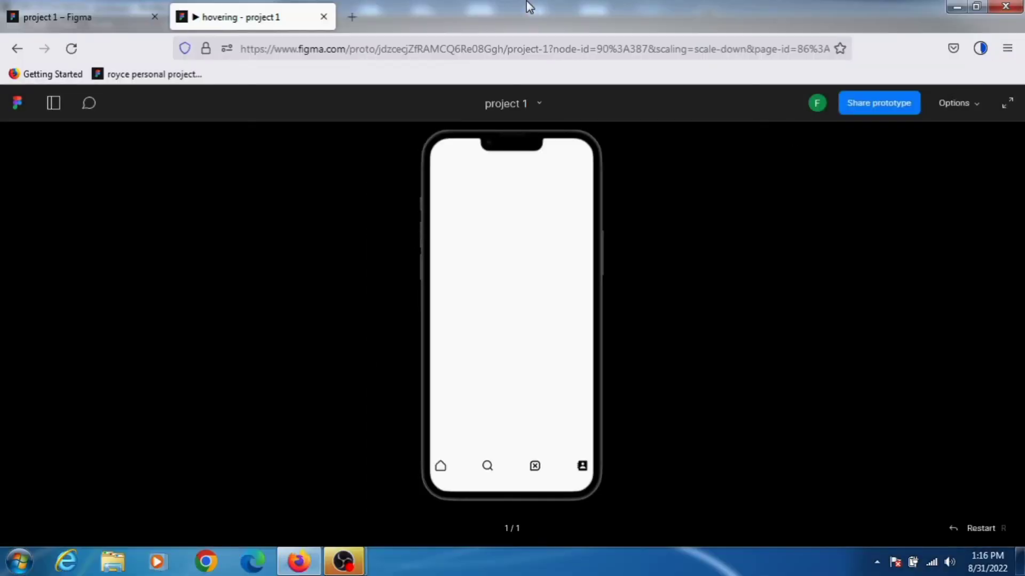
left_click(51, 11)
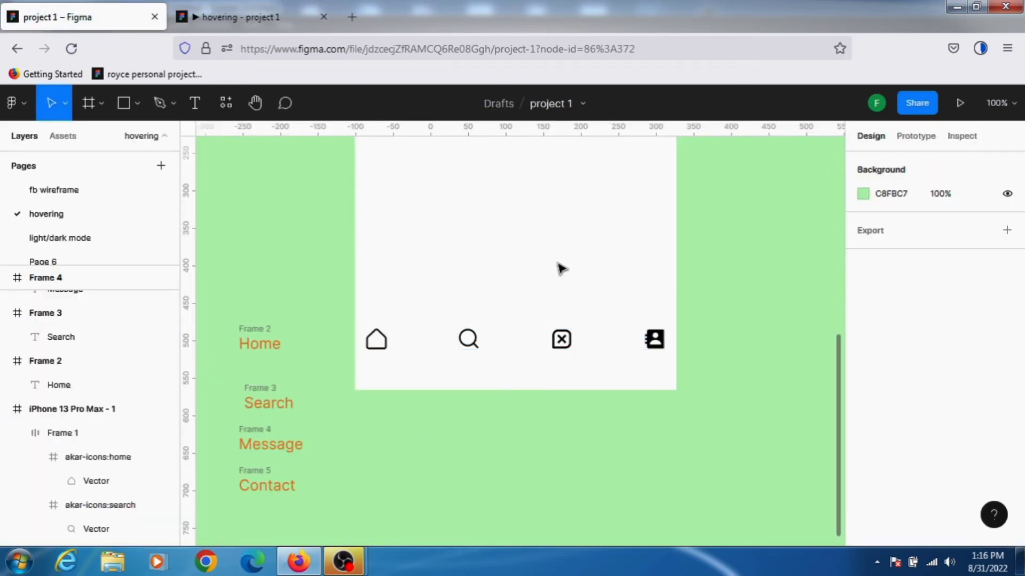
- Ungroup the bottom navigation's auto layout row, check that the search icon can be selected individually, and clear the selection
left_click(474, 342)
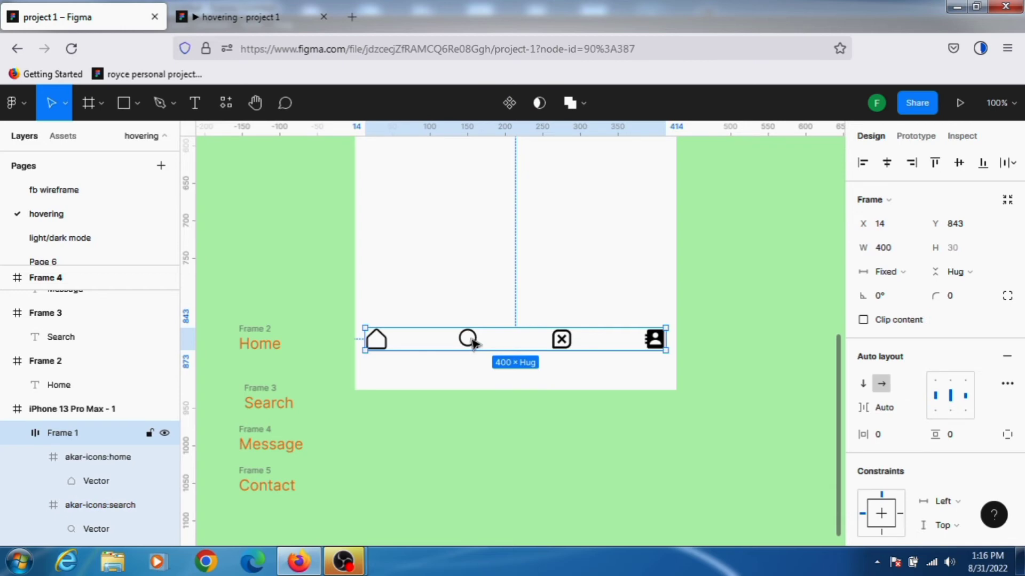
right_click(483, 337)
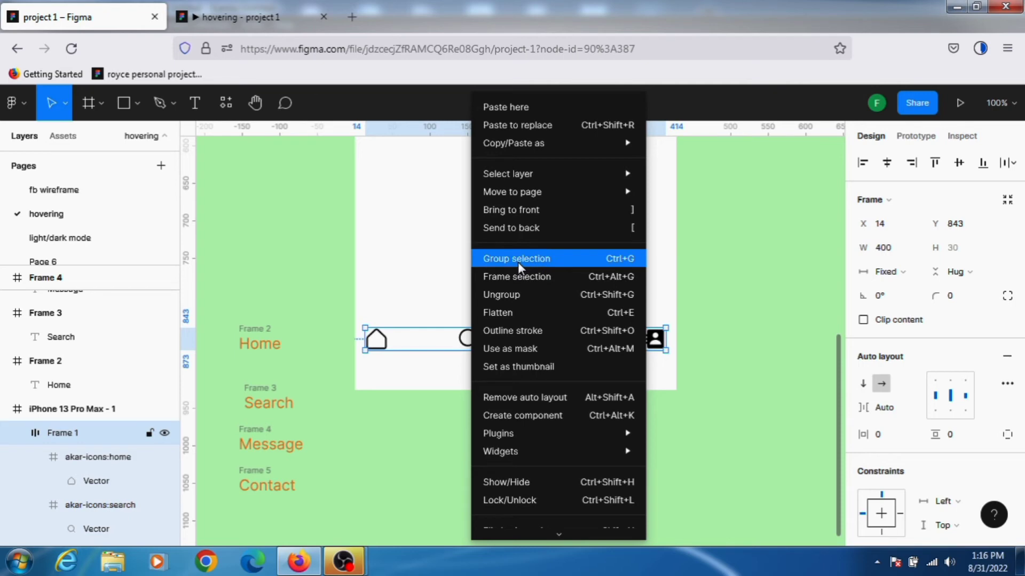
left_click(518, 293)
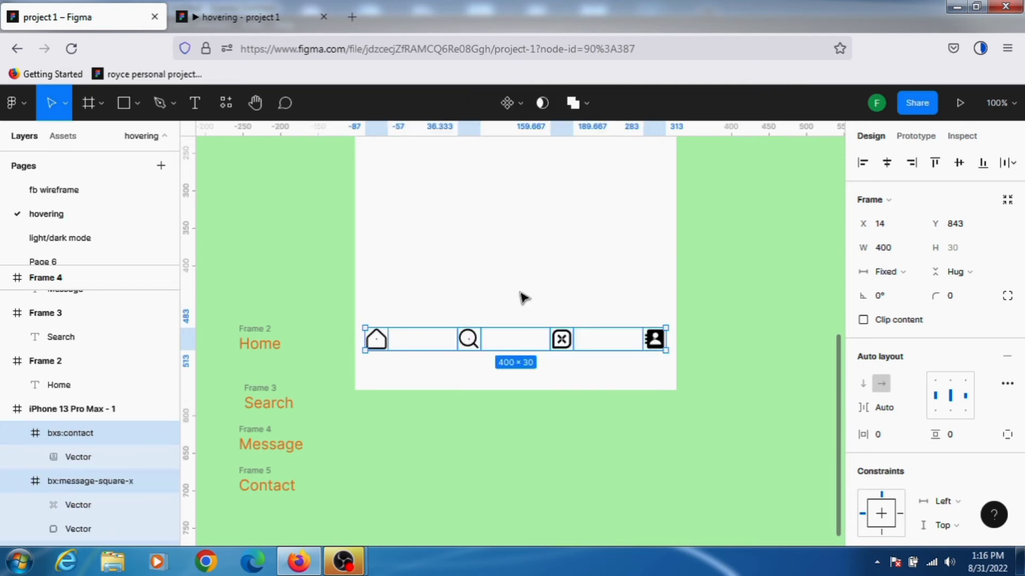
left_click(714, 275)
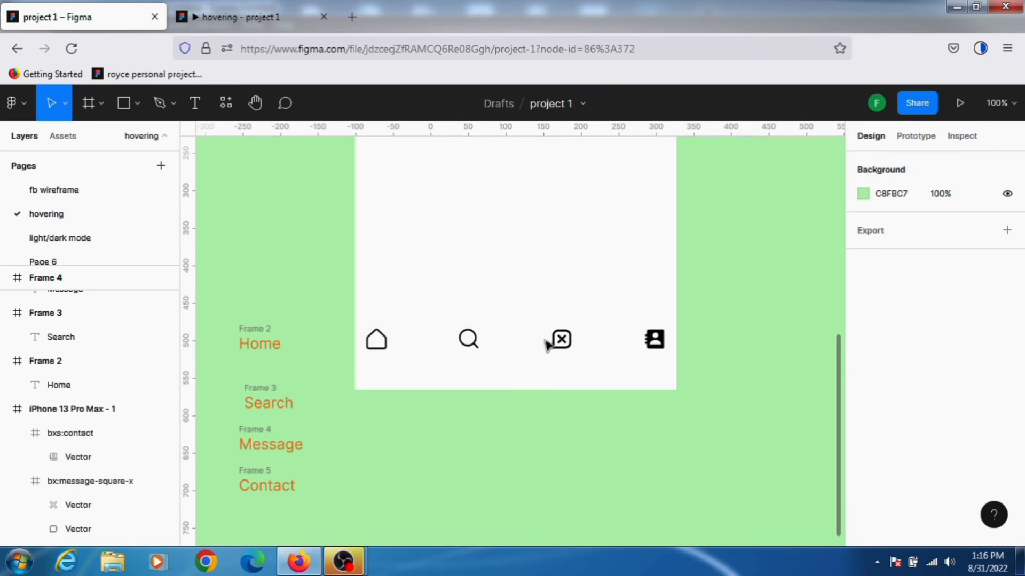
left_click(477, 343)
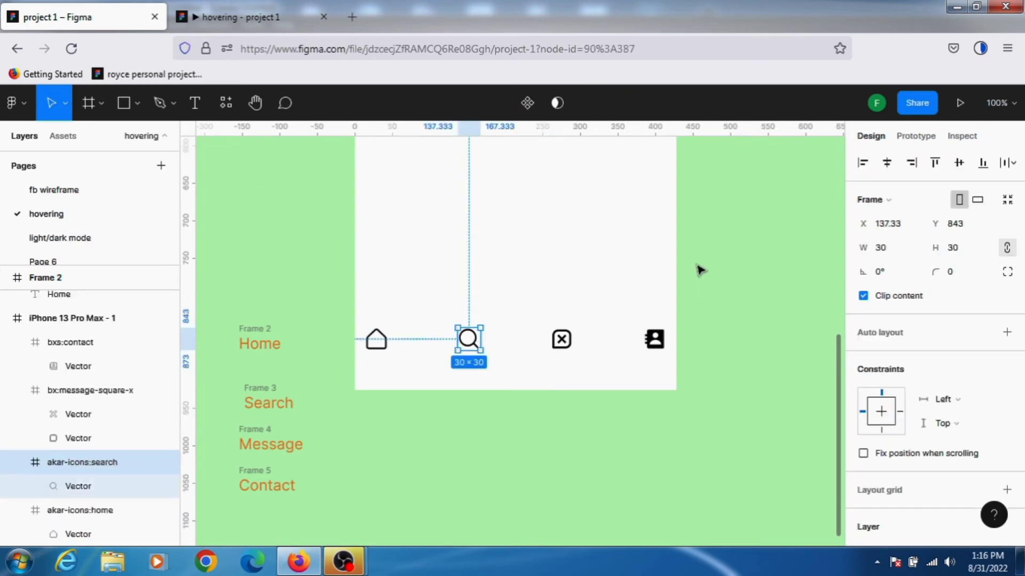
key("Escape")
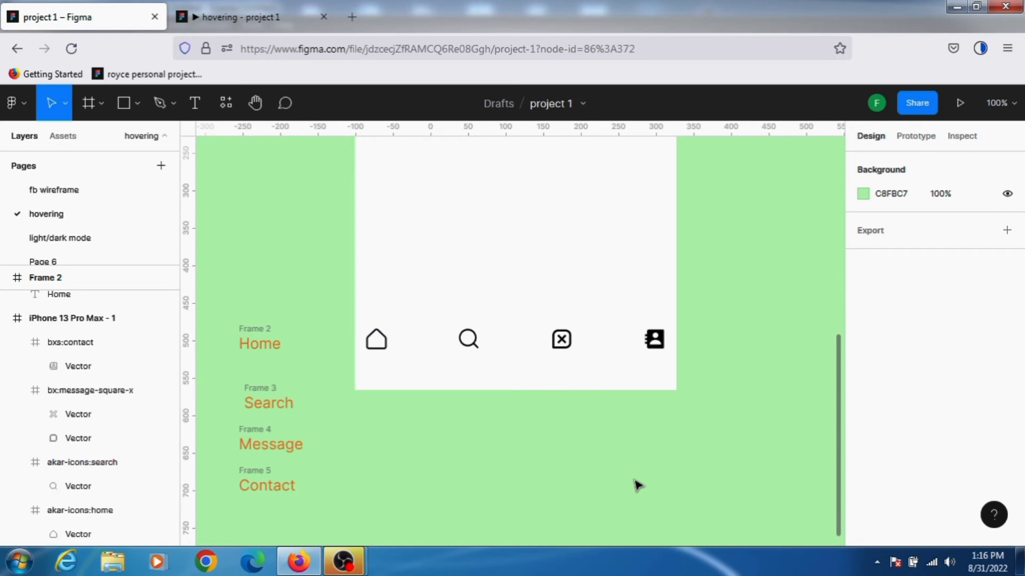
- Draw a circle about 51 × 51 on the canvas beside the phone frame, level with the navigation icons
key("o")
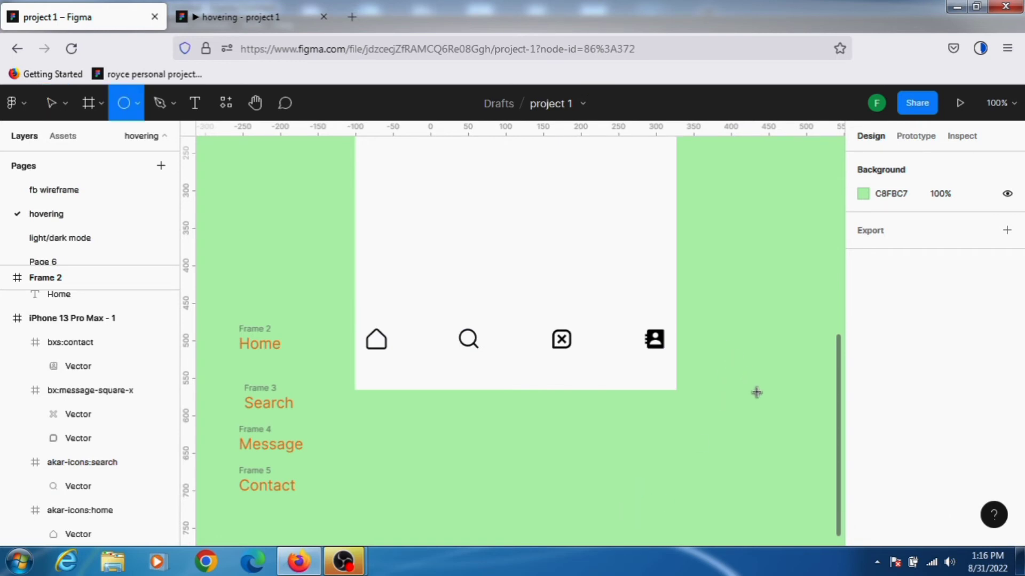
mouse_move(725, 343)
left_mouse_down()
mouse_move(773, 434)
mouse_move(750, 390)
mouse_move(764, 382)
left_mouse_up()
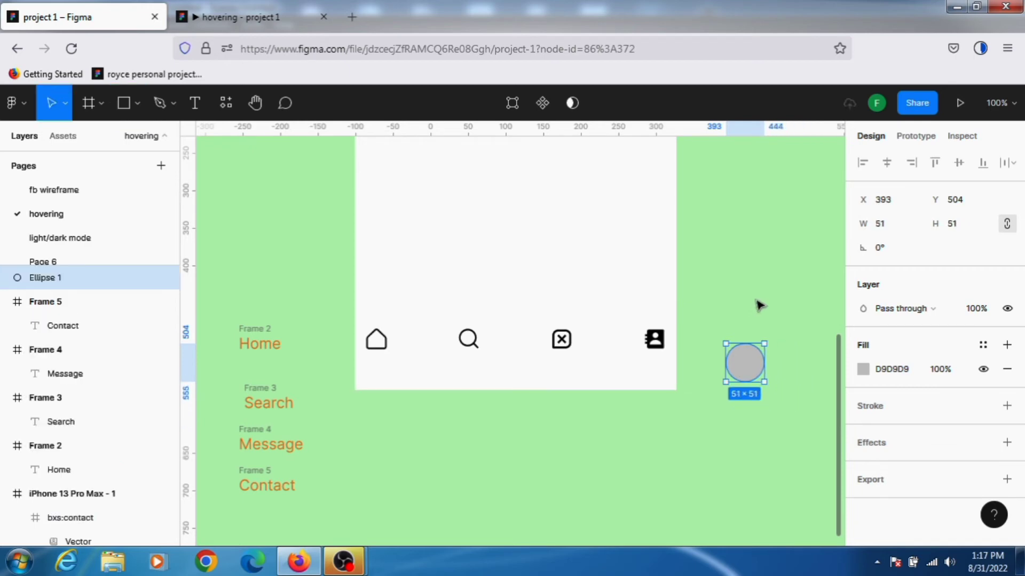
key("Escape")
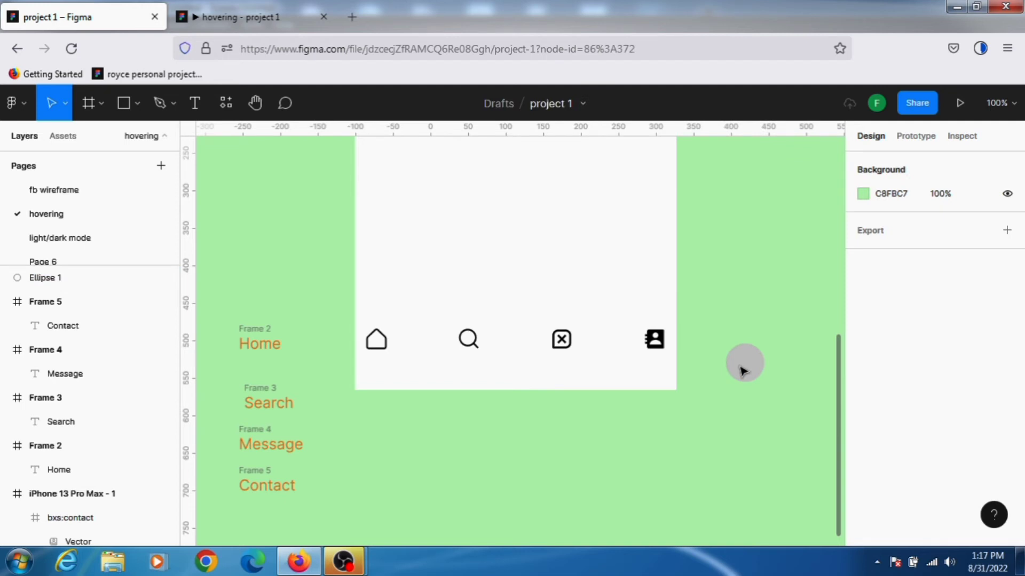
- Move the search icon out of the phone frame onto the grey circle
left_click(741, 371)
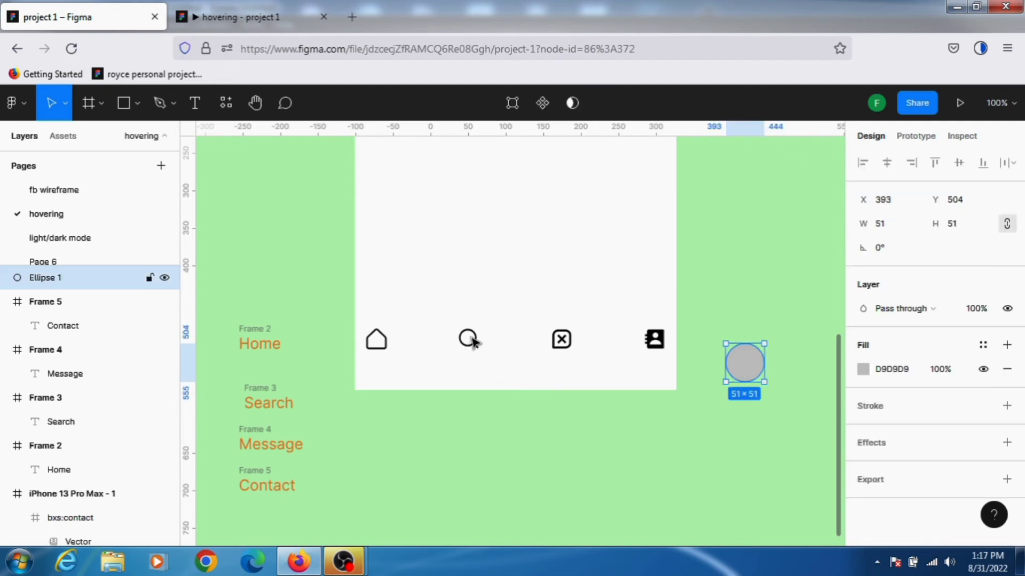
left_click(471, 341)
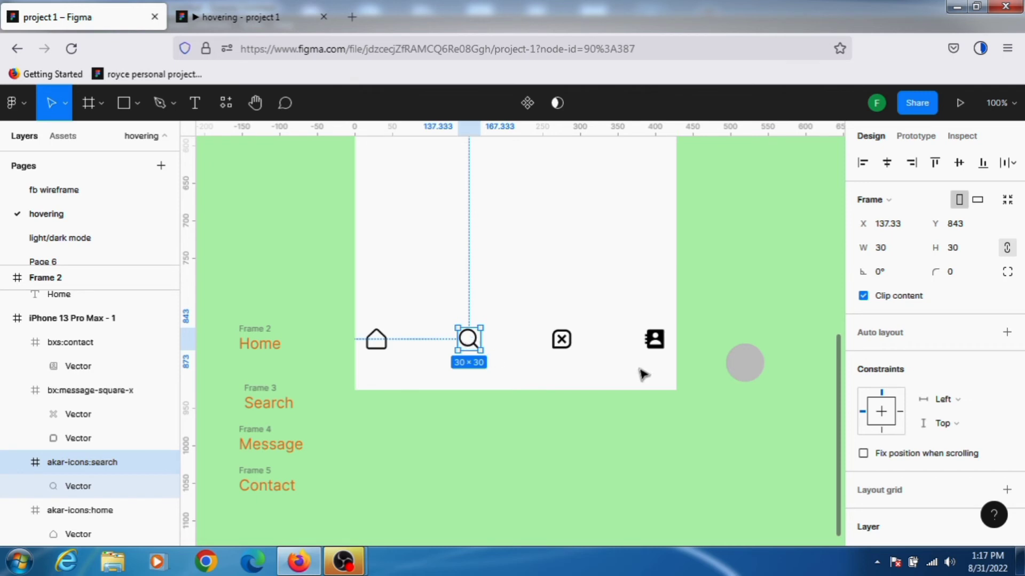
left_click_drag(469, 339, 746, 368)
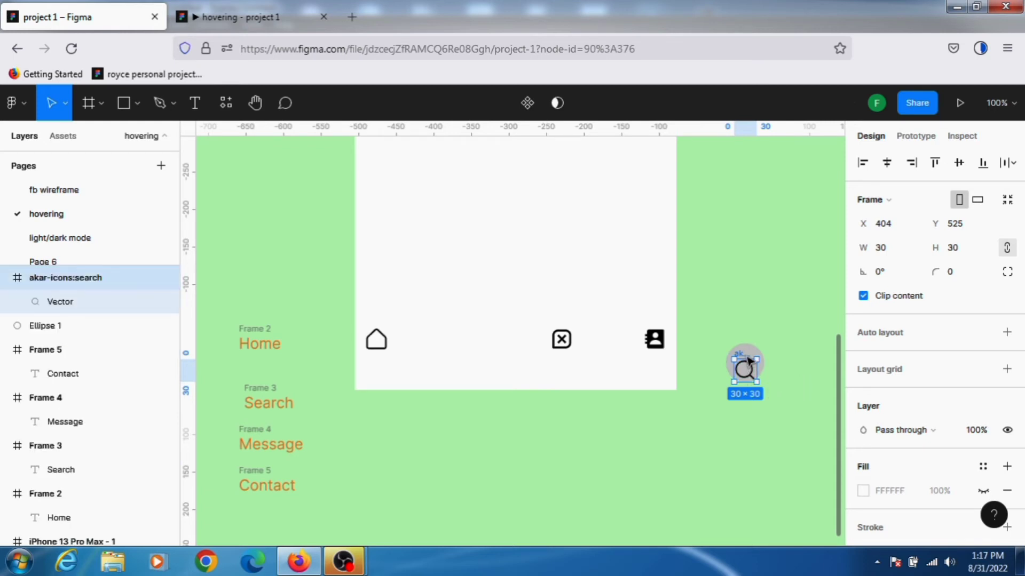
- Center the search icon within the grey circle and frame the two together
left_click_drag(749, 361, 750, 251)
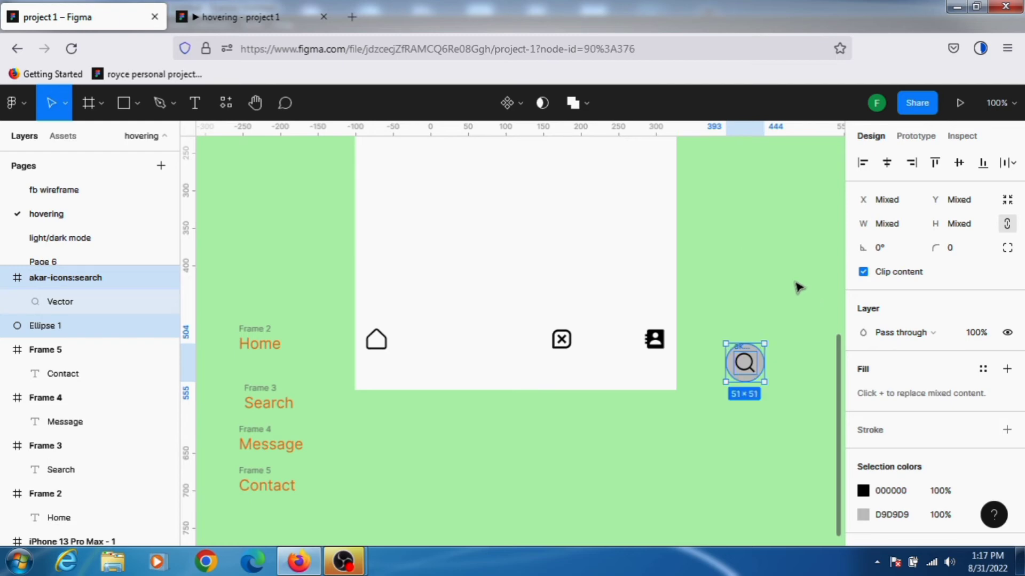
right_click(753, 360)
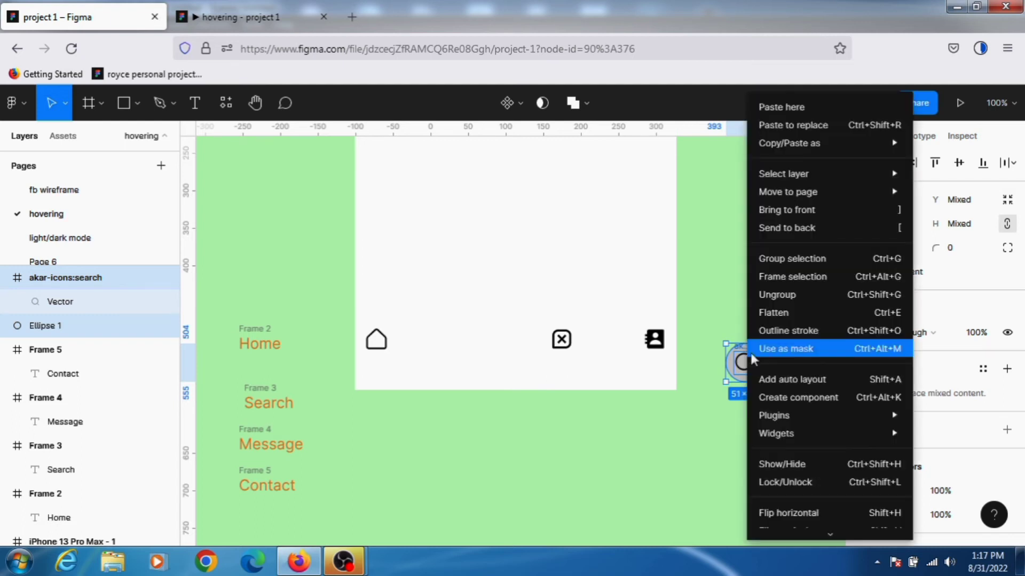
left_click(799, 278)
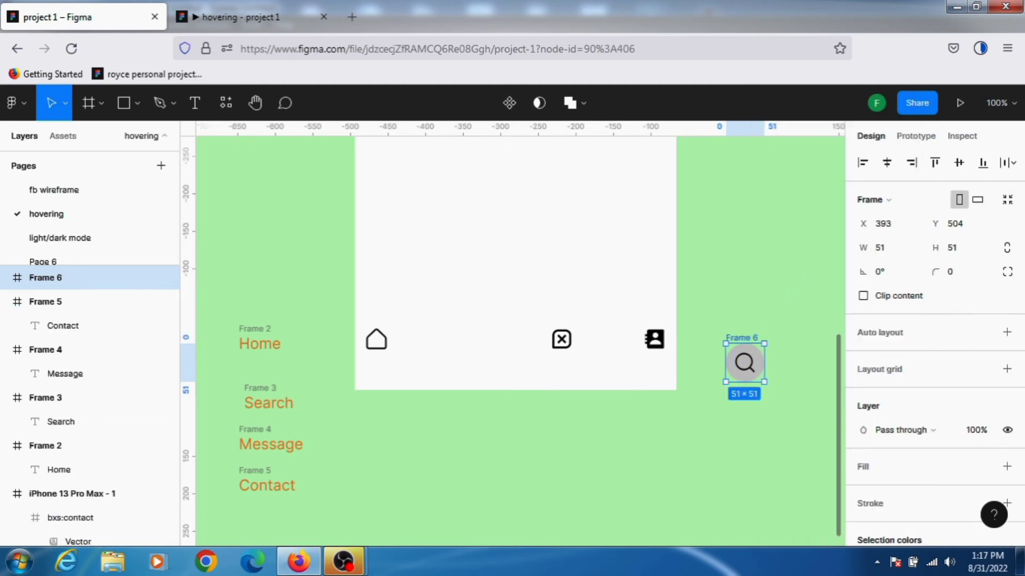
- Change the fill of the circle behind the search icon to the orange document color F9AA4B
left_click(762, 354)
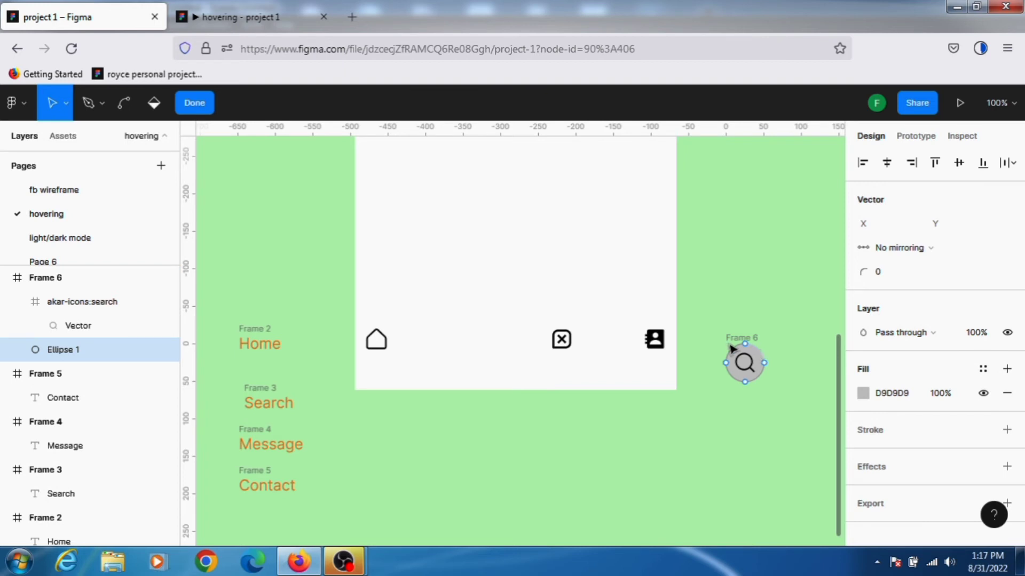
left_click(194, 102)
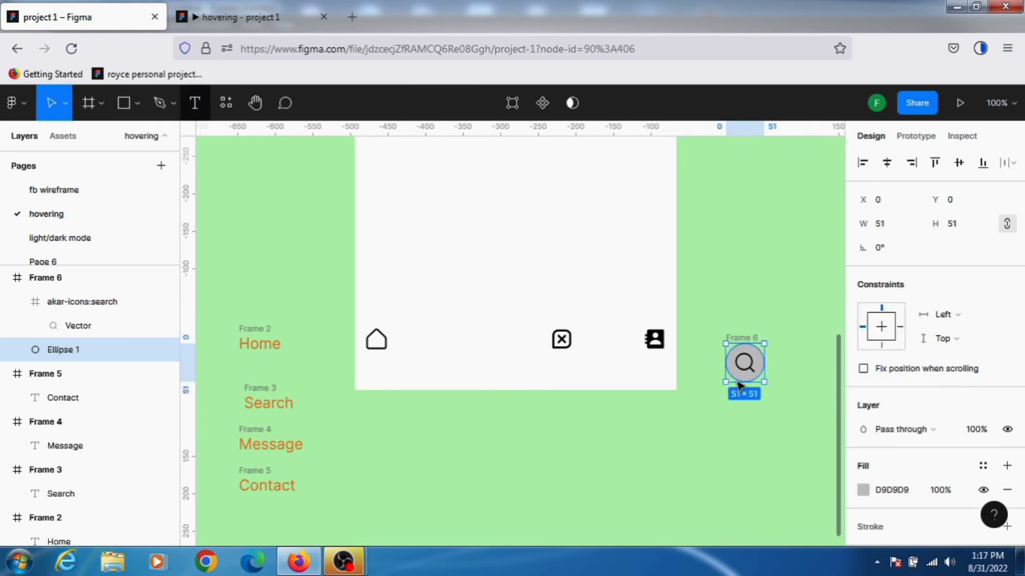
left_click(864, 493)
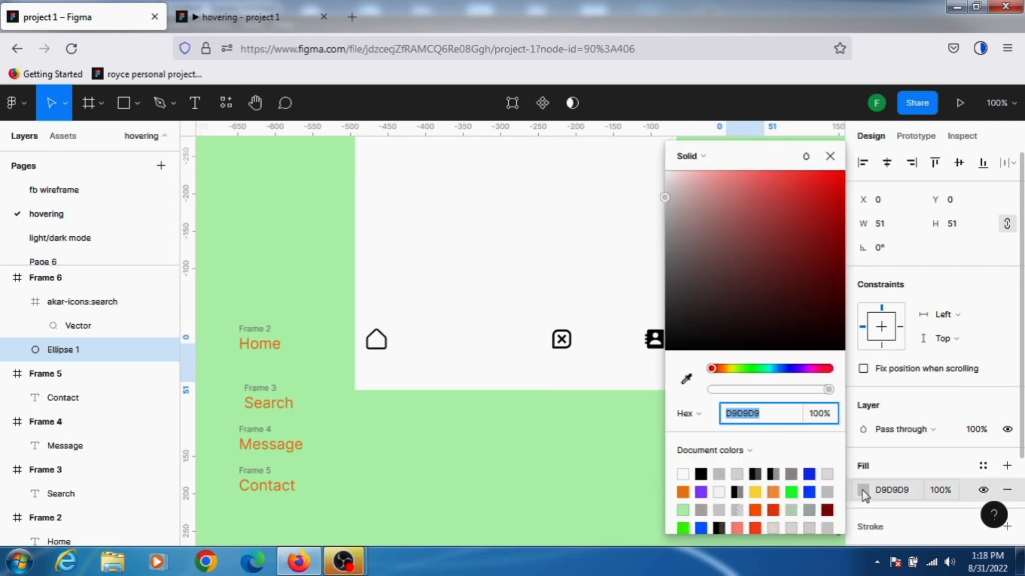
left_click(686, 381)
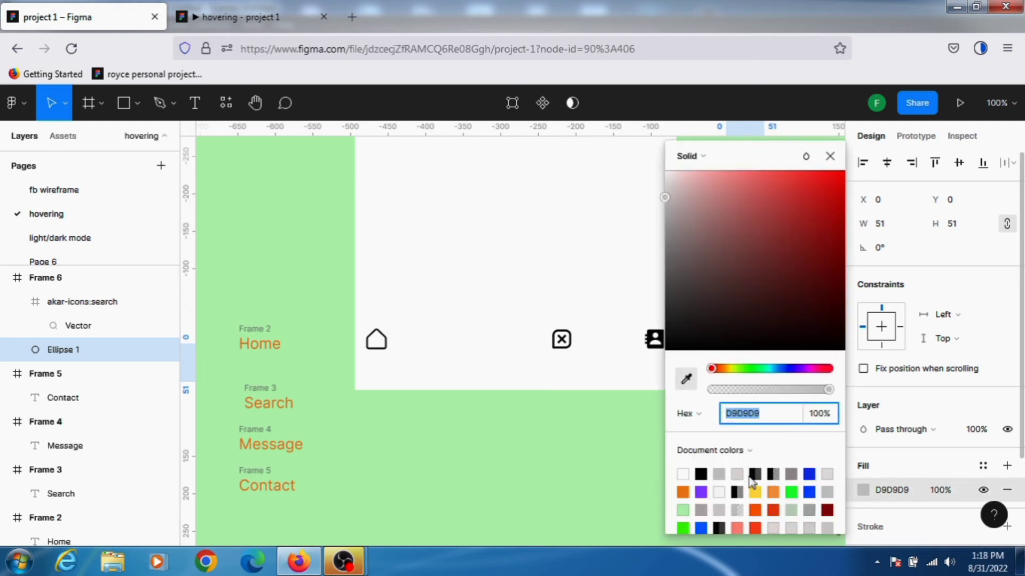
left_click(774, 491)
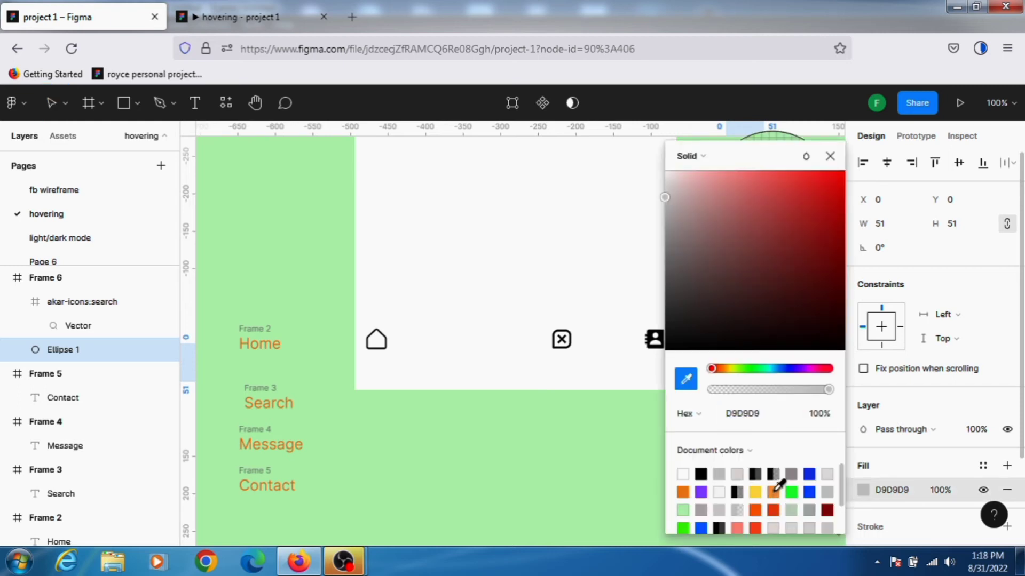
left_click(831, 157)
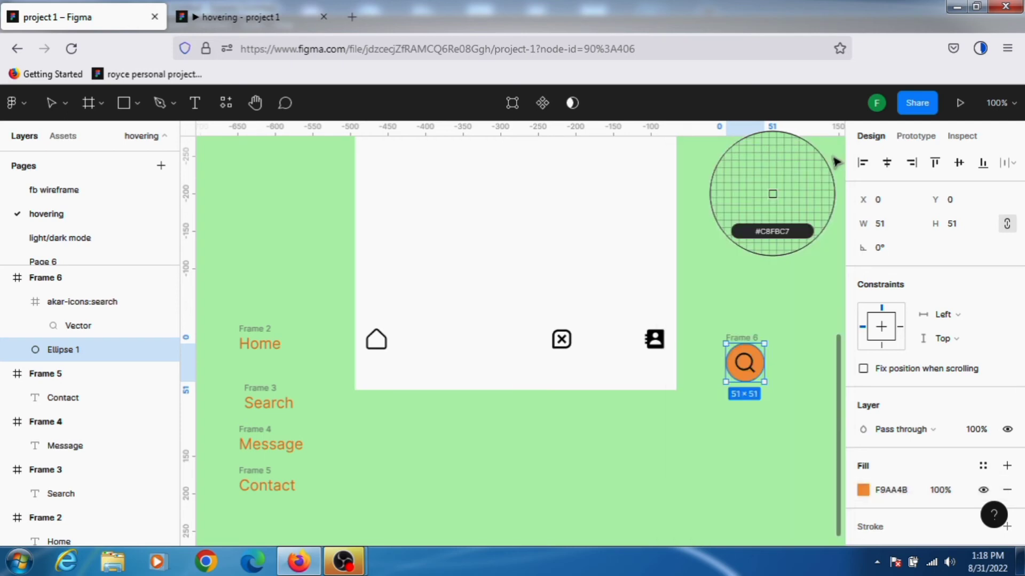
left_click(751, 365)
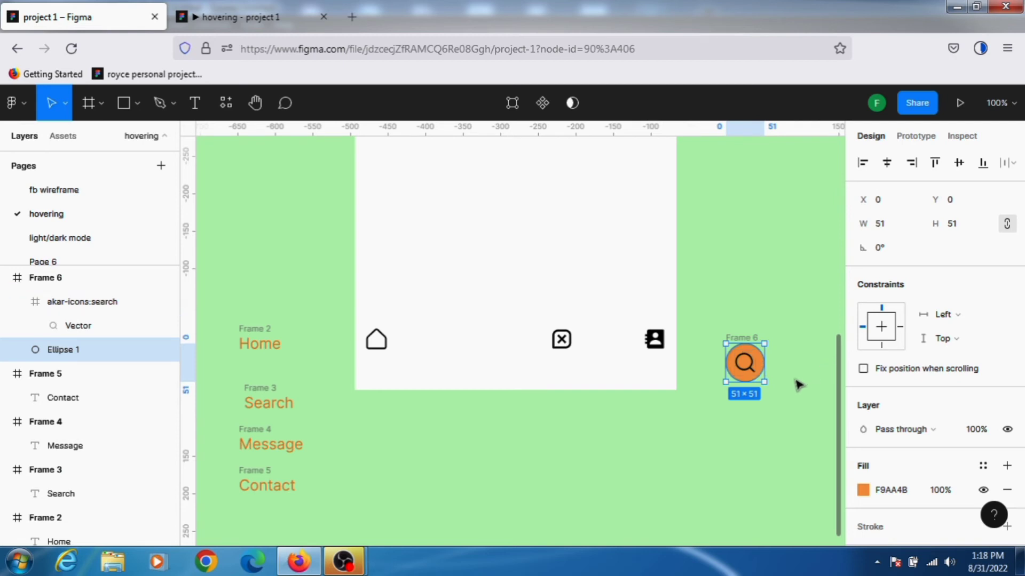
key("Return")
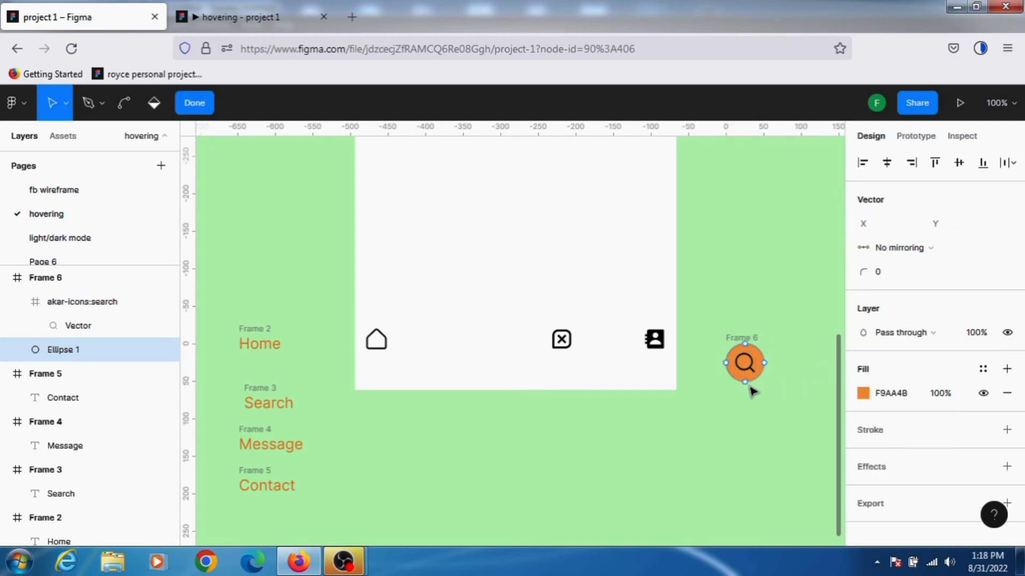
left_click(193, 102)
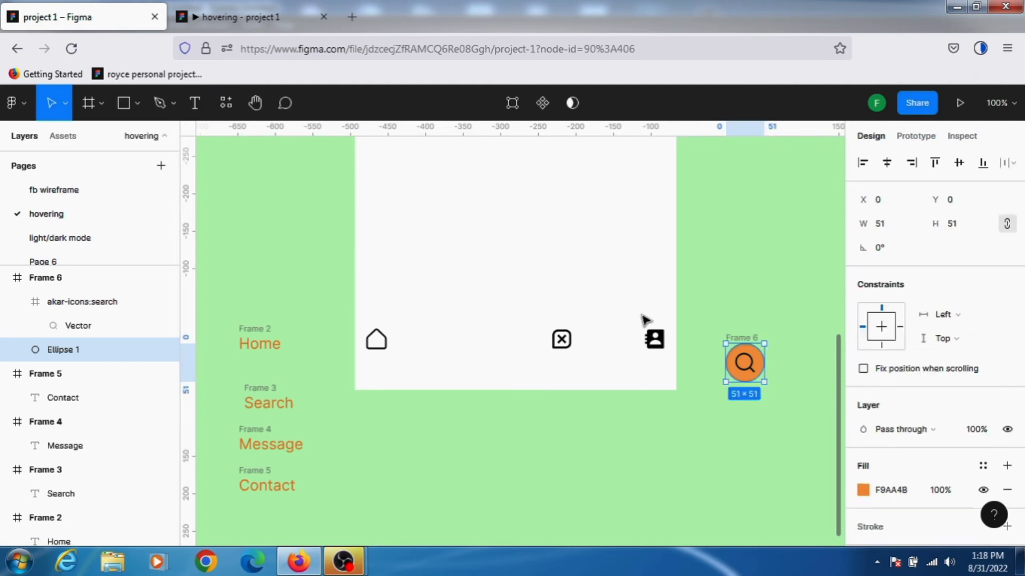
- Select the vector inside the framed search icon and set its stroke color to white FFFFFF
left_click(750, 365)
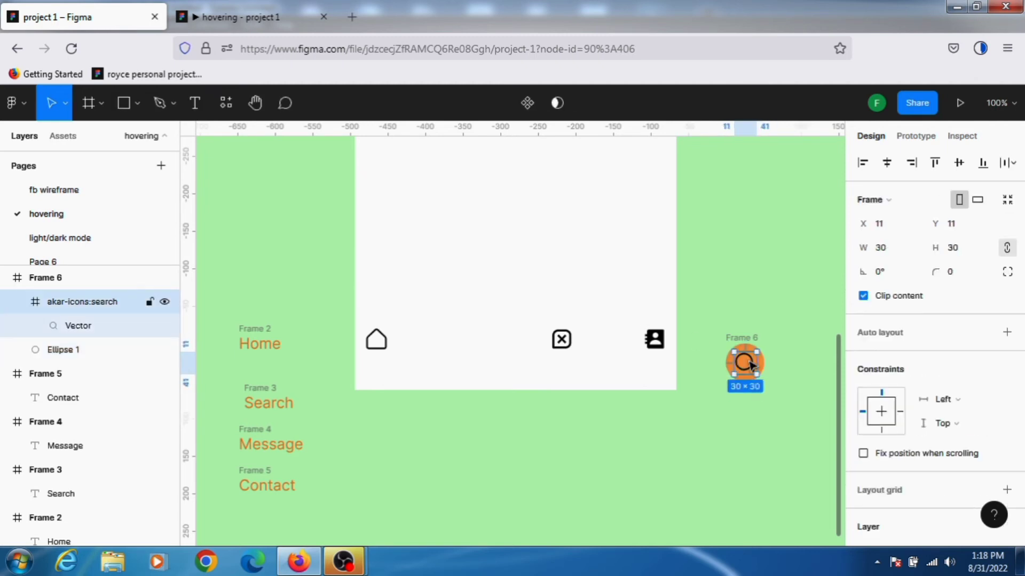
left_click(750, 364)
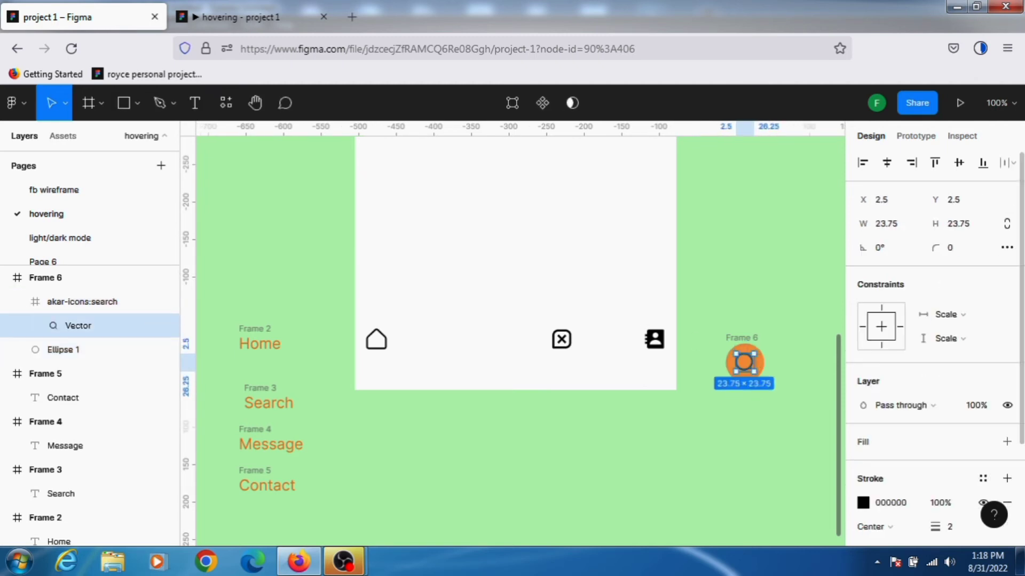
key("Return")
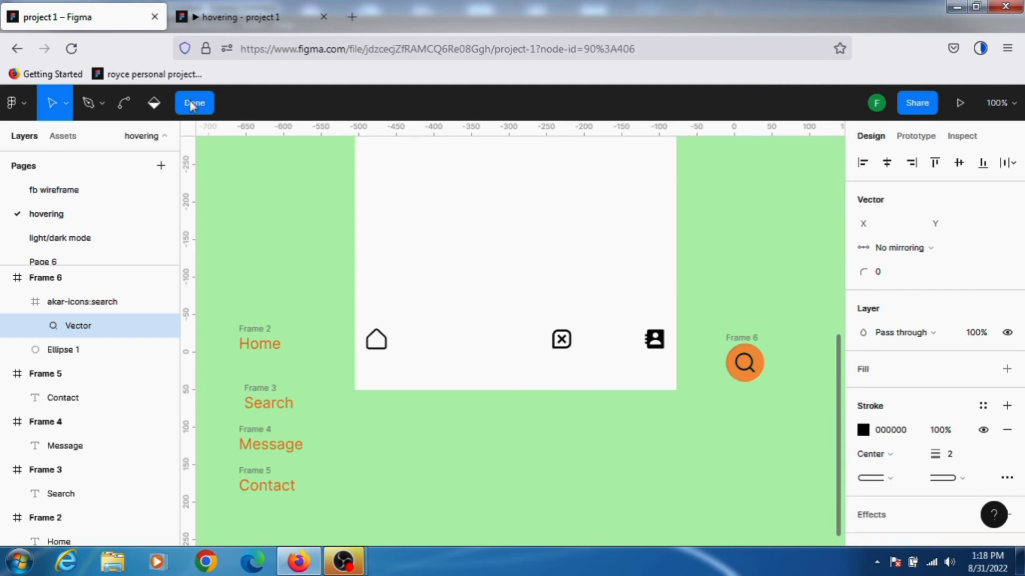
key("Escape")
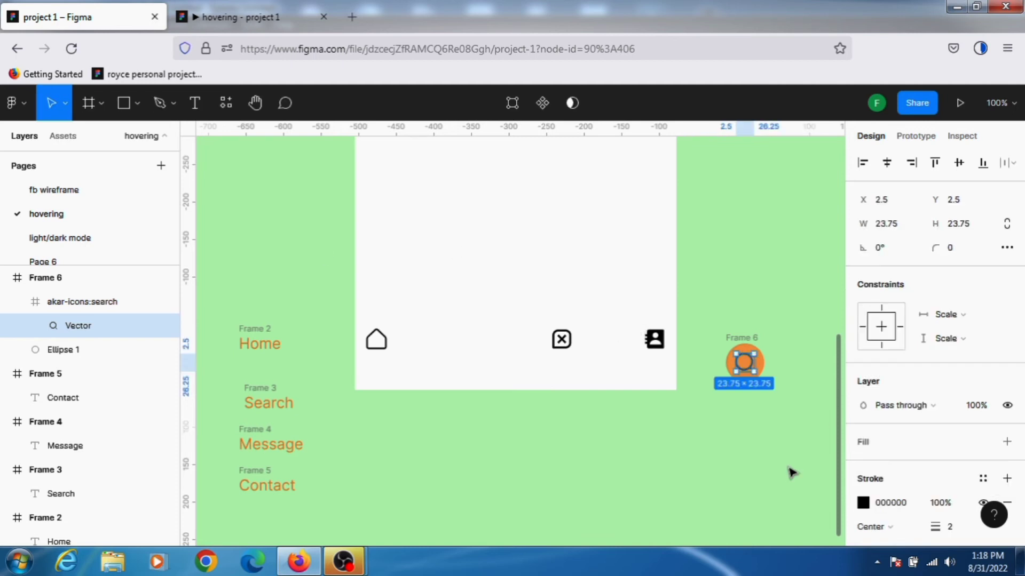
left_click(863, 503)
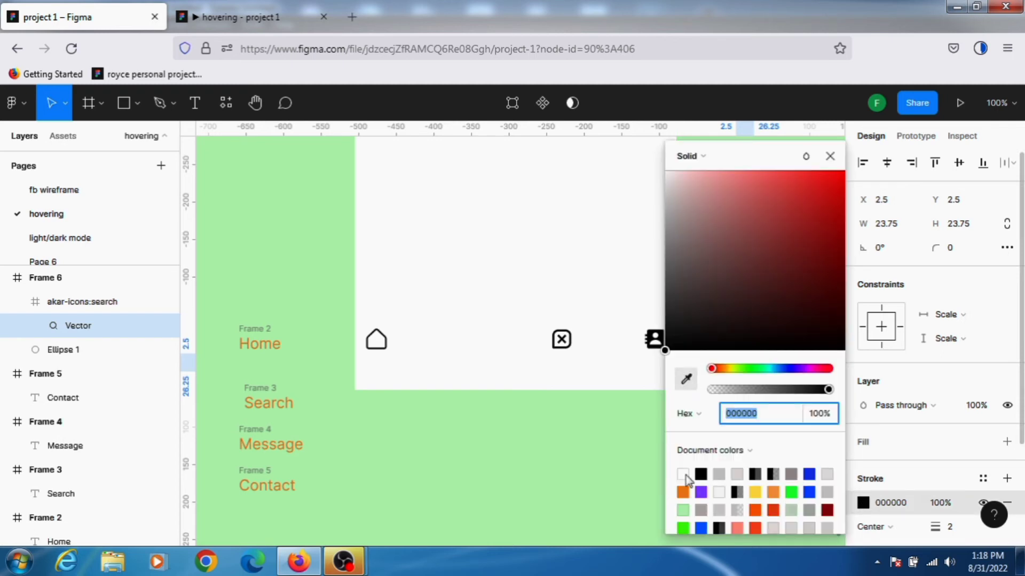
key("i")
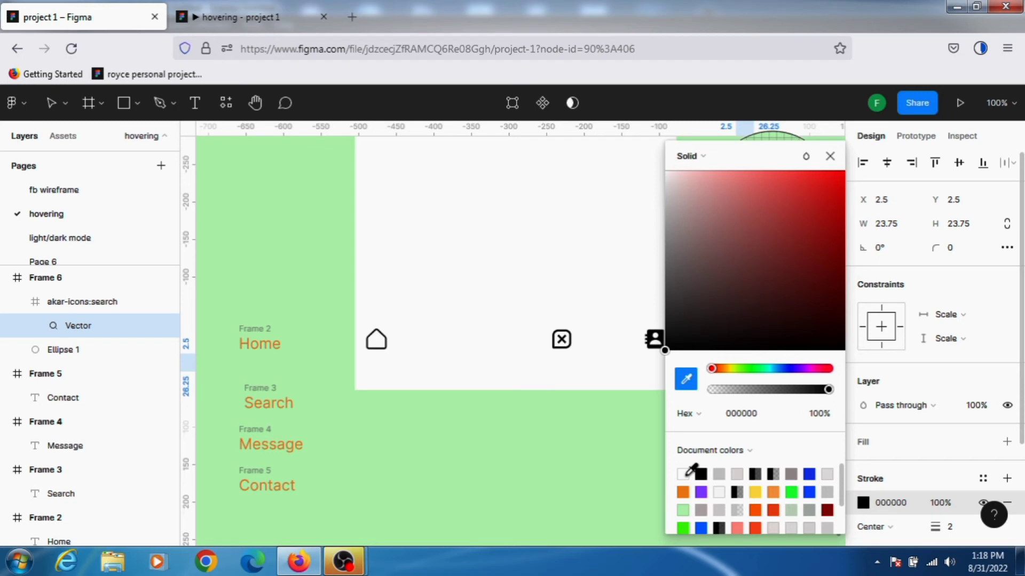
left_click(685, 475)
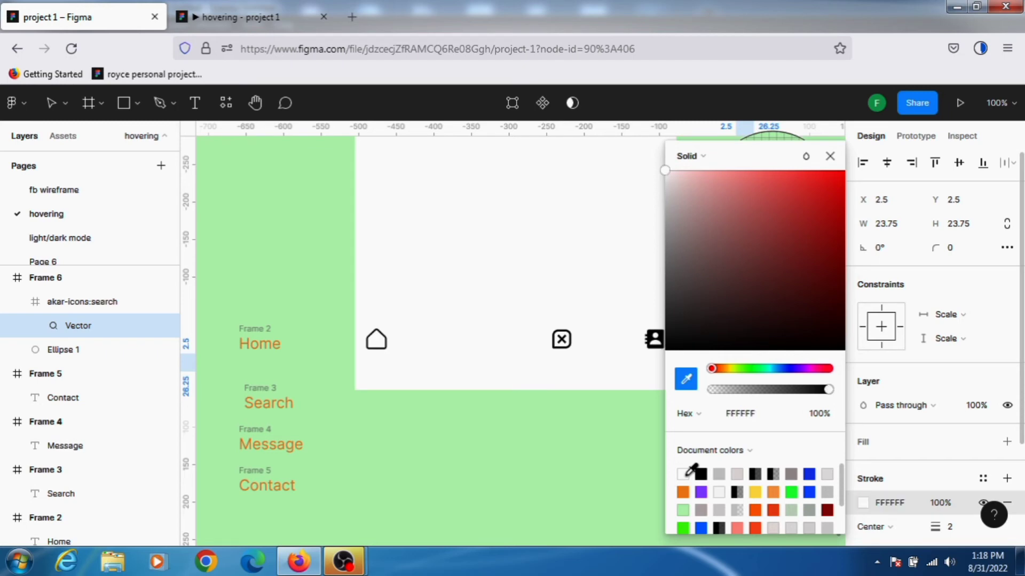
left_click(830, 158)
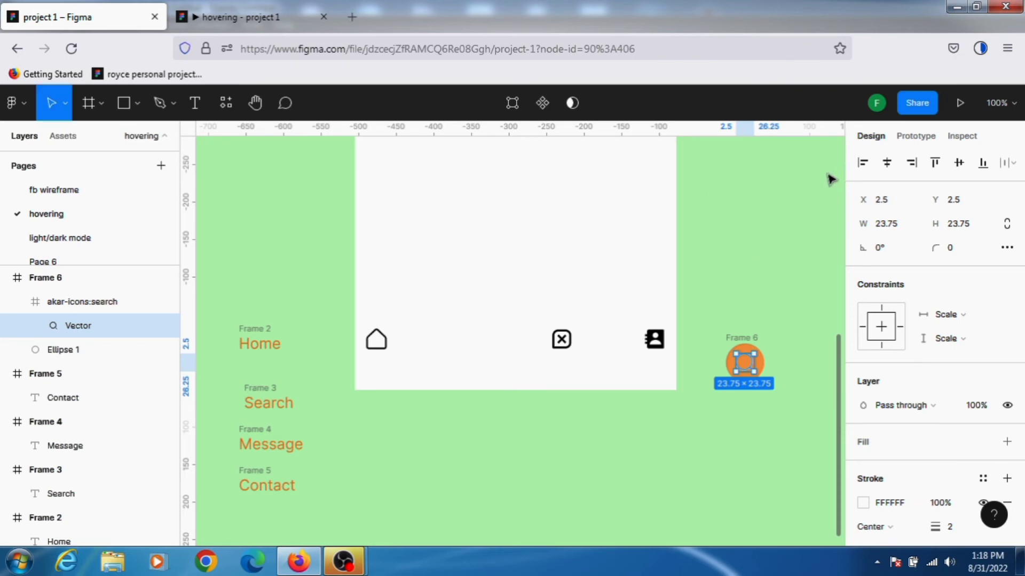
- Rename the frame around the orange circular search icon as search B
left_click(782, 297)
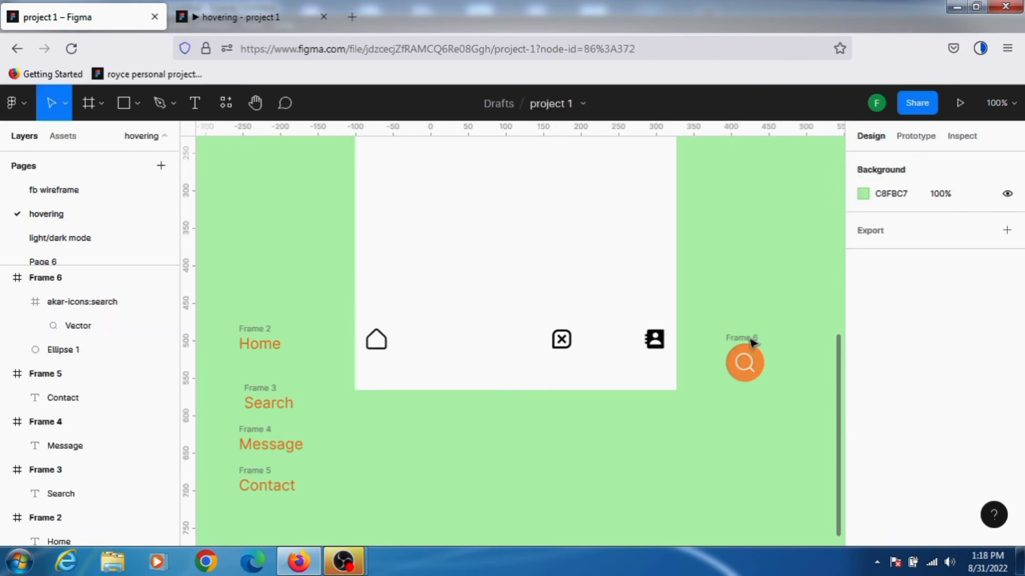
left_click(755, 362)
left_click(755, 362)
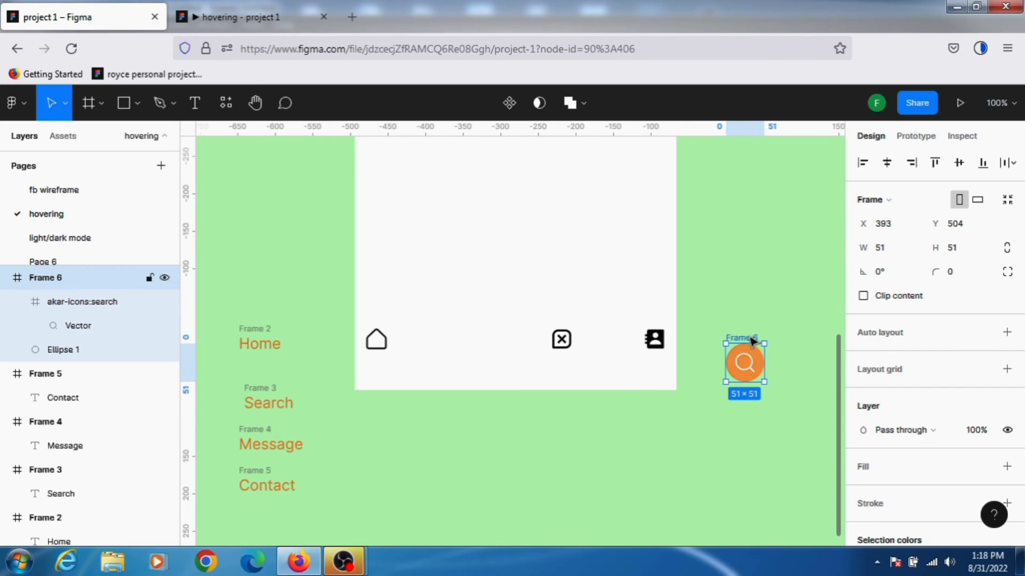
double_click(752, 338)
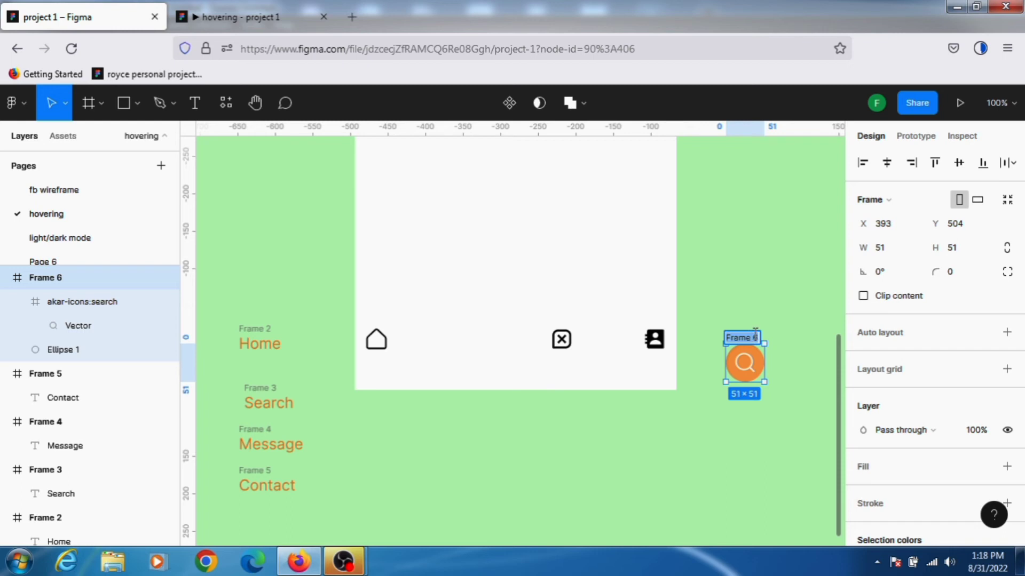
type("search b")
key("BackSpace")
type("B")
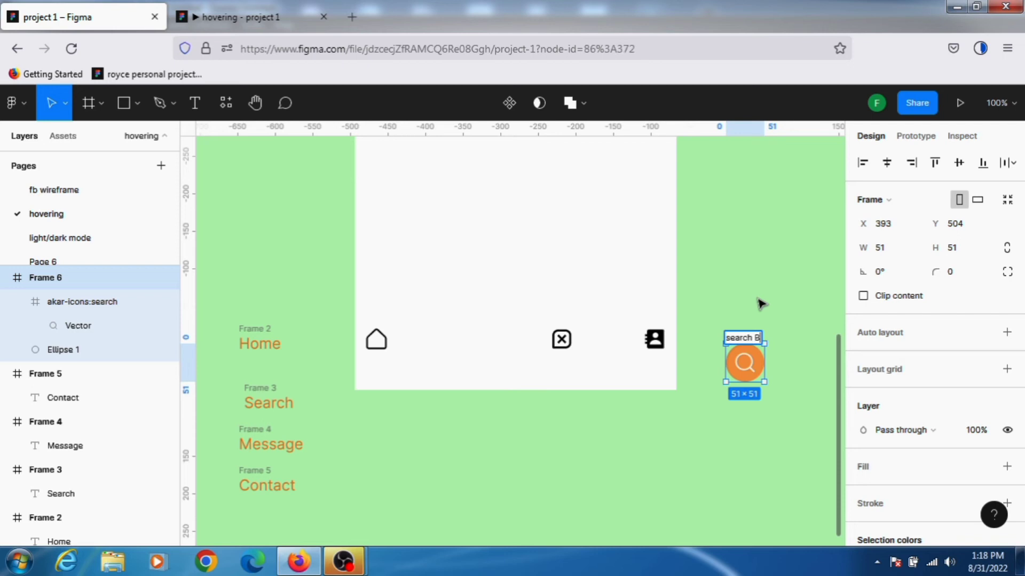
left_click(760, 304)
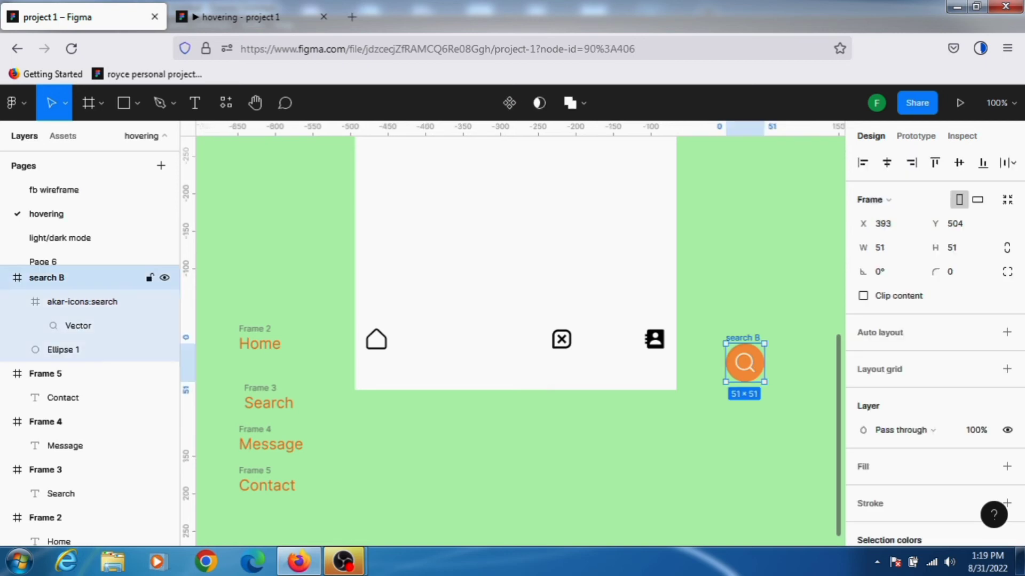
- Duplicate the search B frame into the phone's icon row and try resizing the copy to 30 × 30 with proportions locked
mouse_move(485, 352)
left_mouse_down()
mouse_move(461, 348)
mouse_move(498, 353)
mouse_move(472, 341)
left_mouse_up()
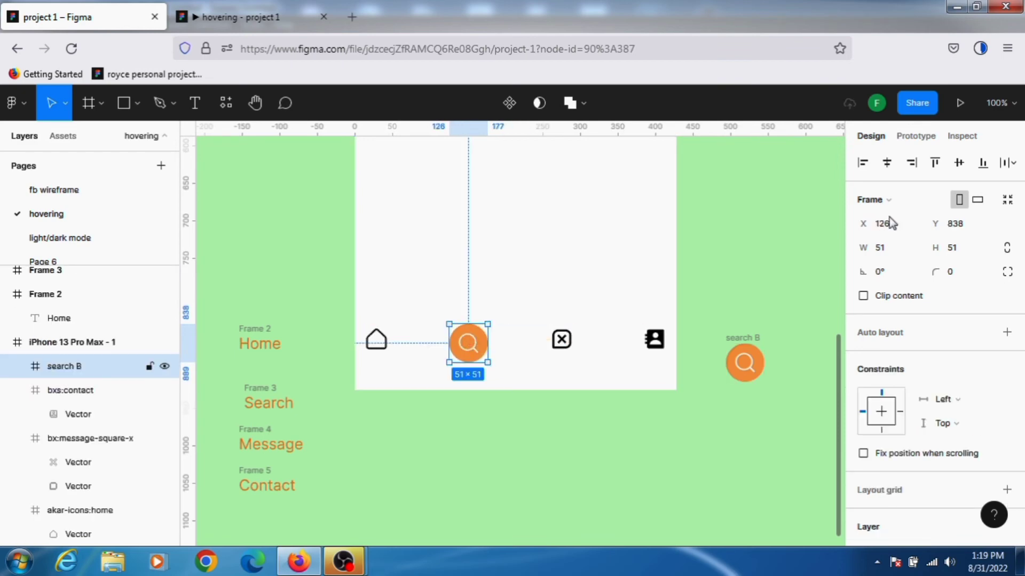
left_click(1006, 247)
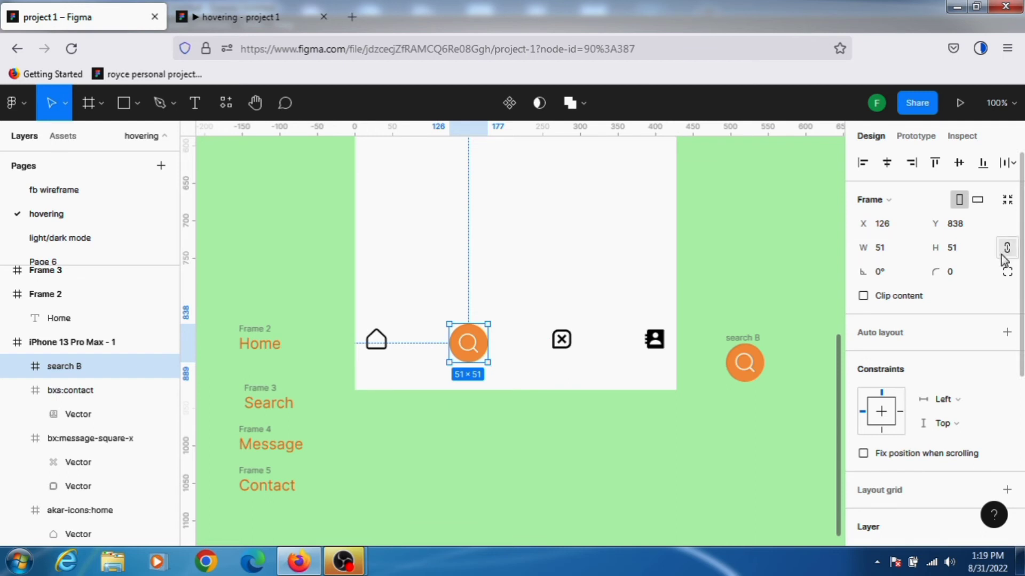
left_click(894, 258)
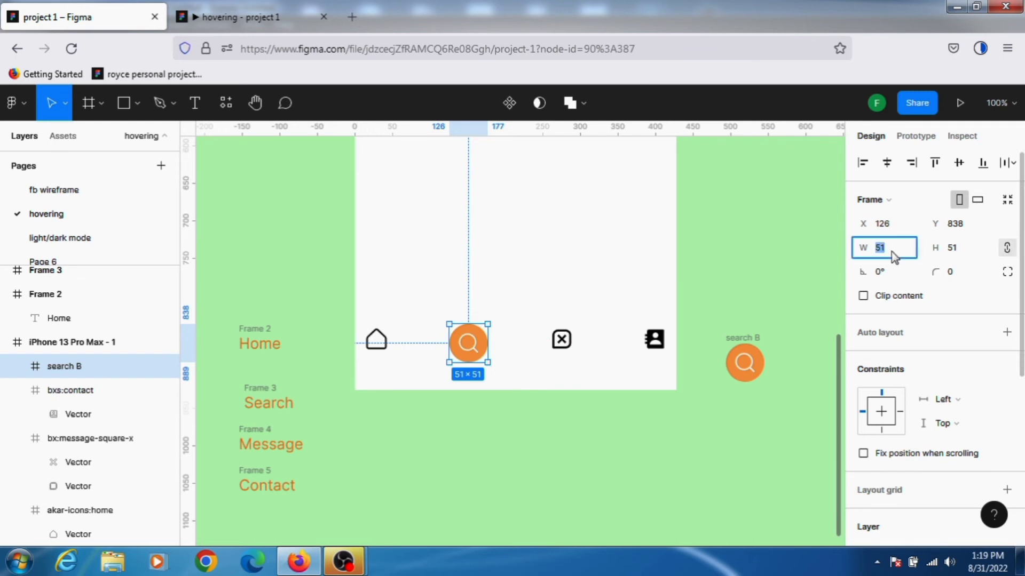
type("30")
key("Return")
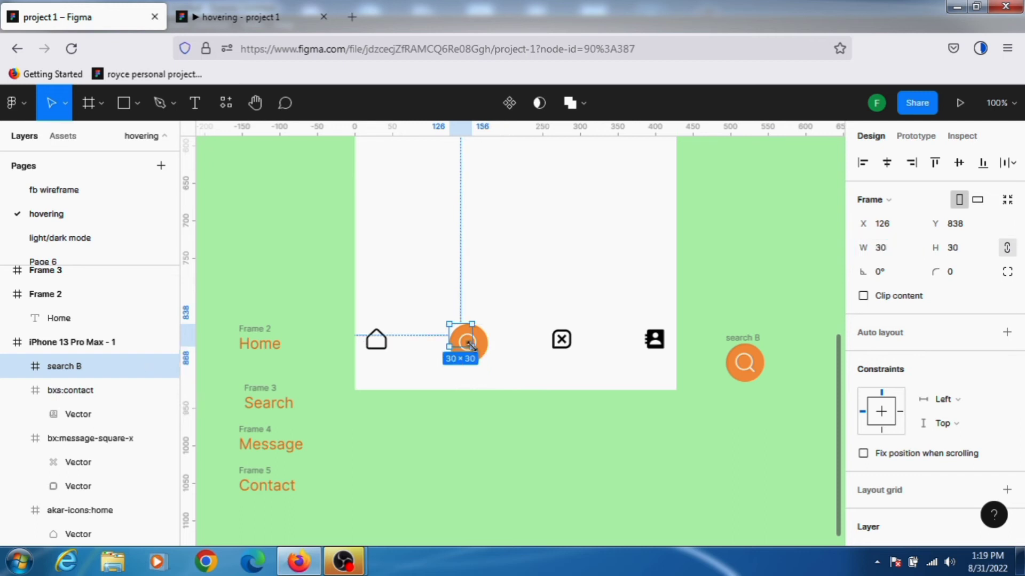
left_click(567, 473)
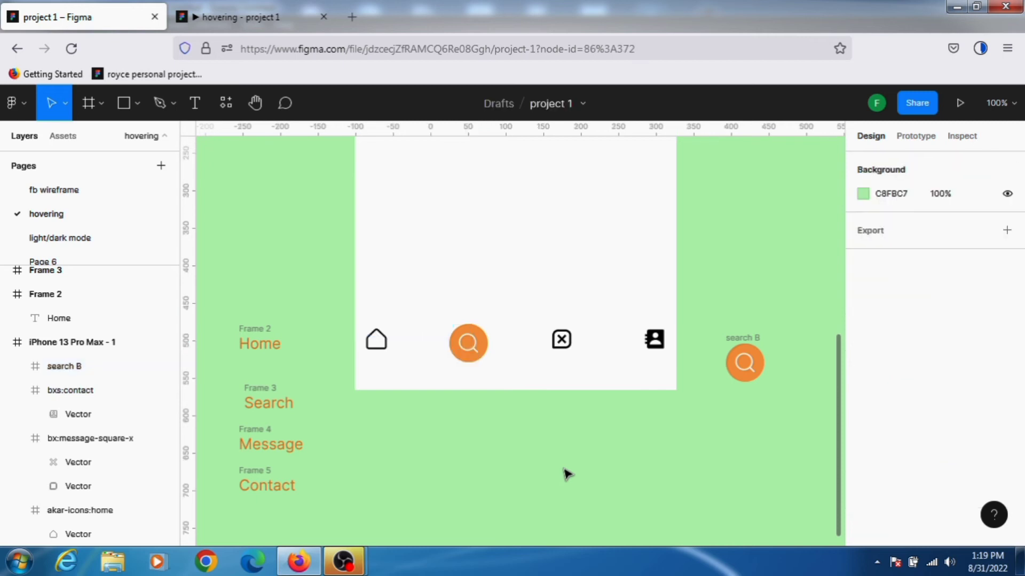
- Delete the resized search B copy from the phone frame
left_click(477, 332)
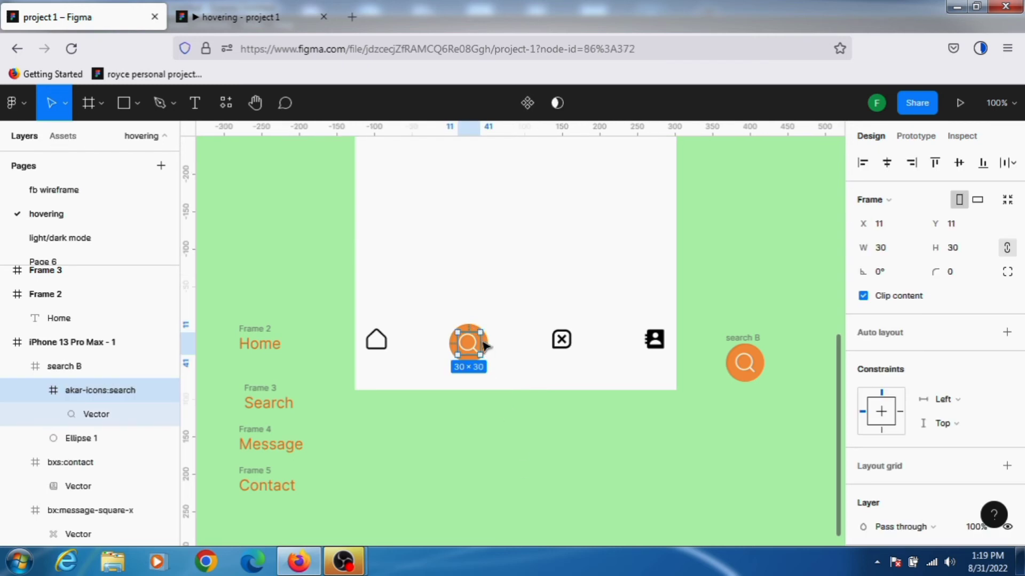
key("Escape")
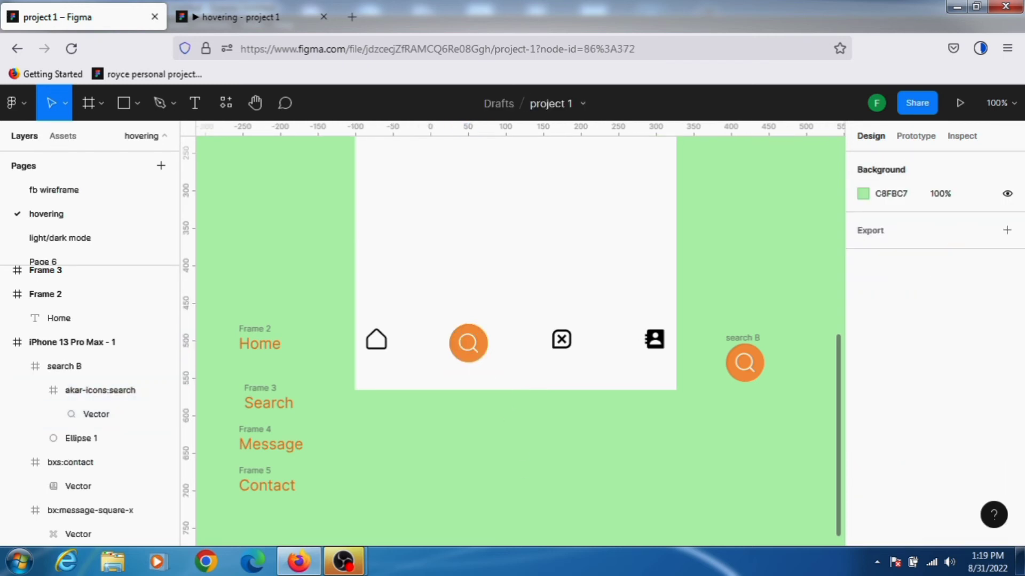
left_click(469, 356)
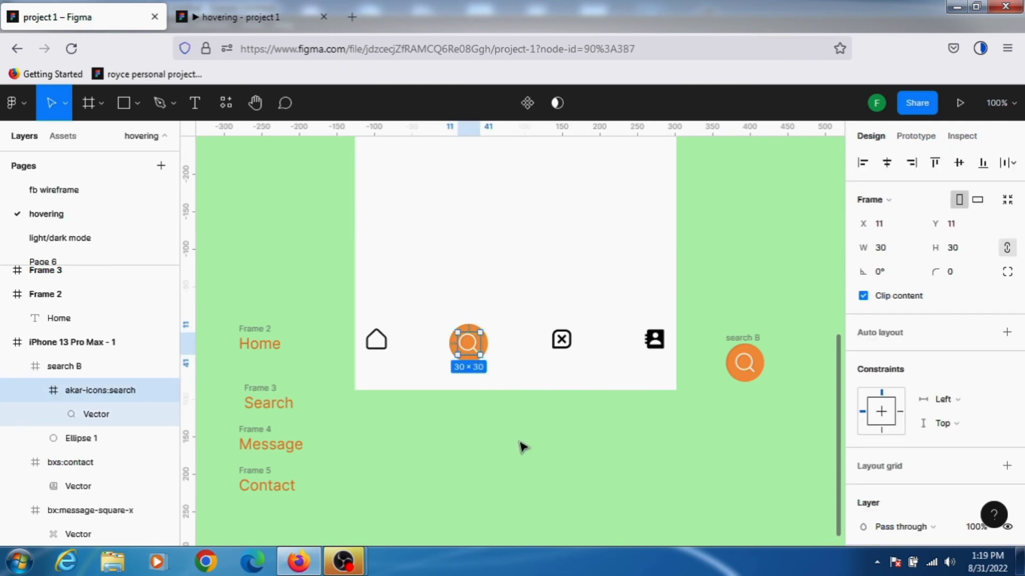
key("ctrl+z")
key("ctrl+z")
key("ctrl+z")
key("ctrl+z")
left_click(504, 435)
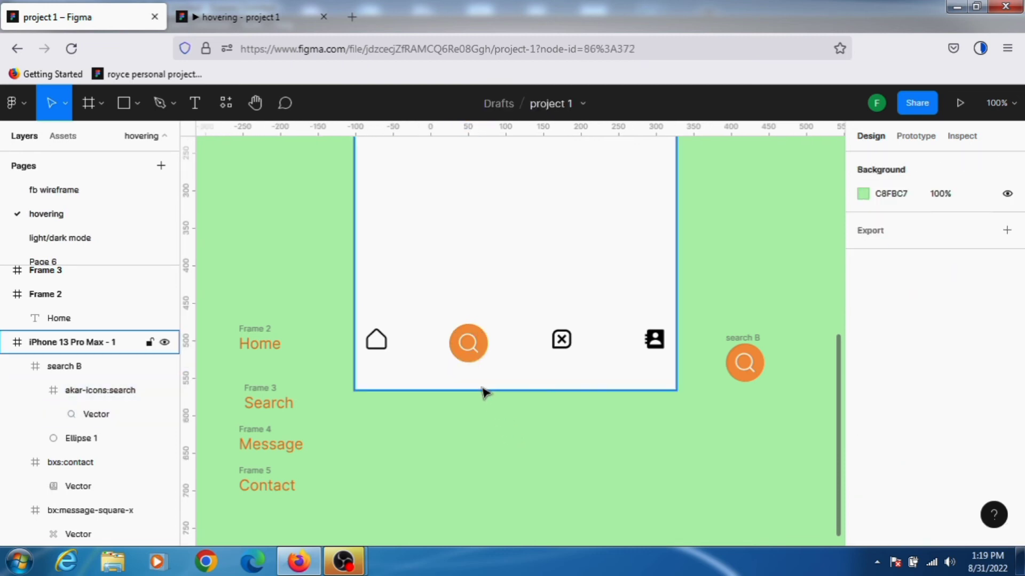
left_click(481, 352)
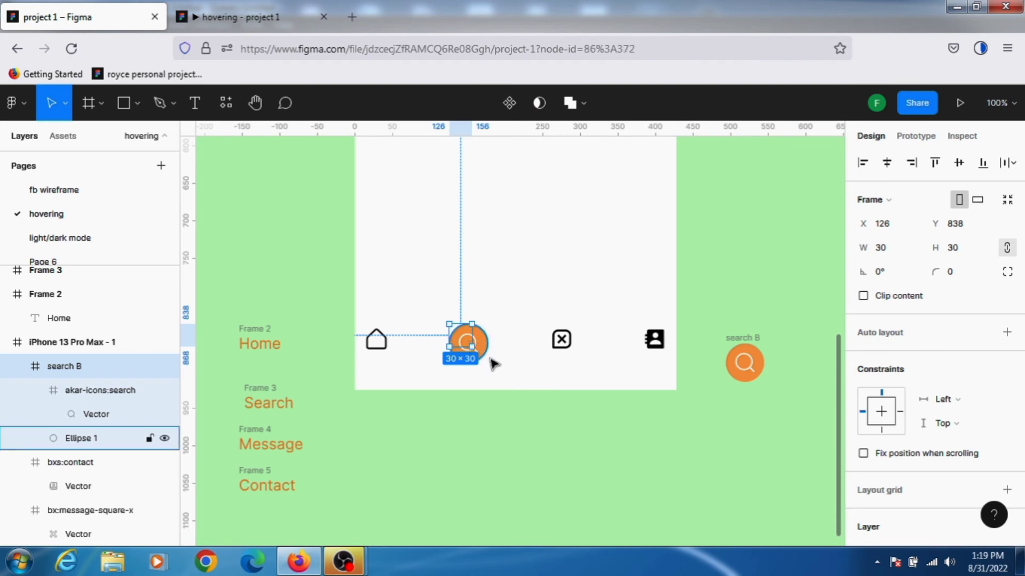
key("Delete")
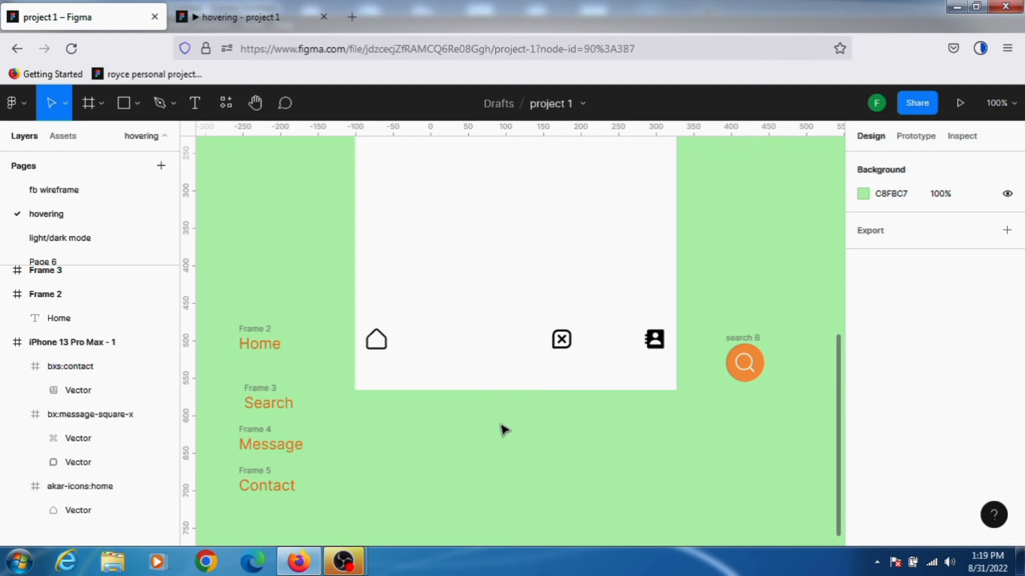
key("ctrl+z")
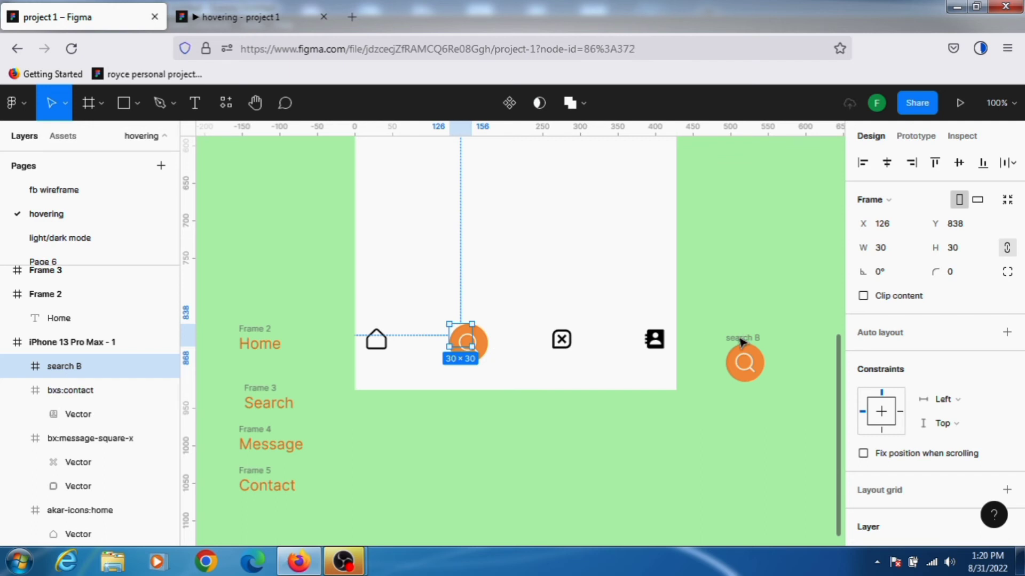
key("Delete")
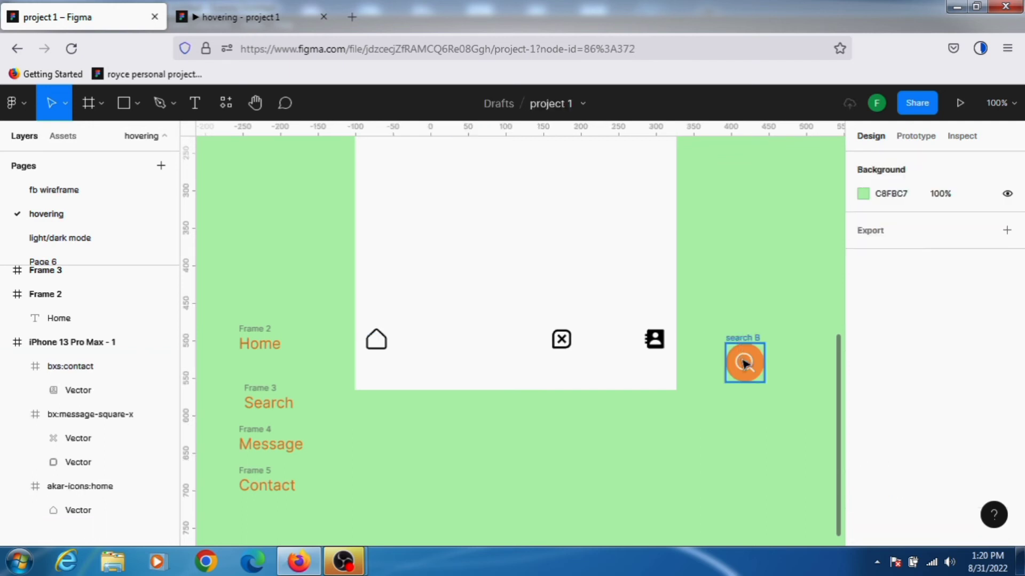
- Place a copy of the search B frame between the phone's home and message icons at about X 121, Y 832, and lock its proportions
left_click(745, 363)
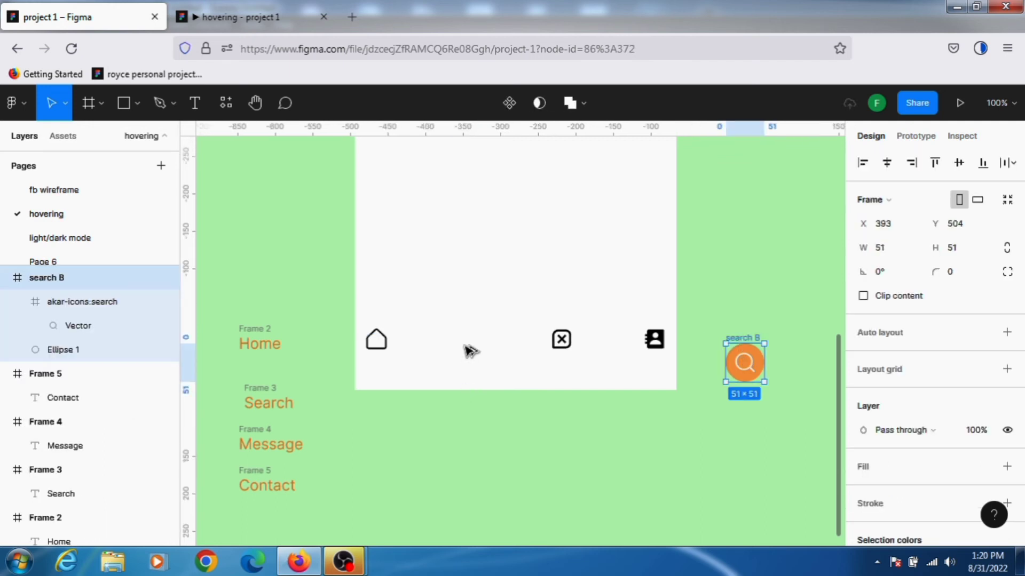
left_click_drag(465, 346, 467, 338)
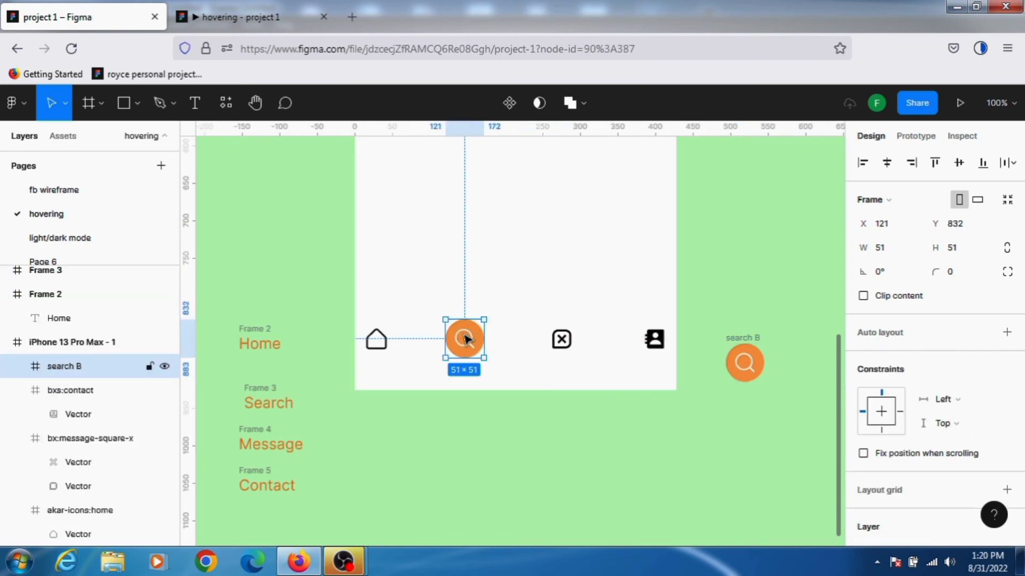
left_click(1007, 249)
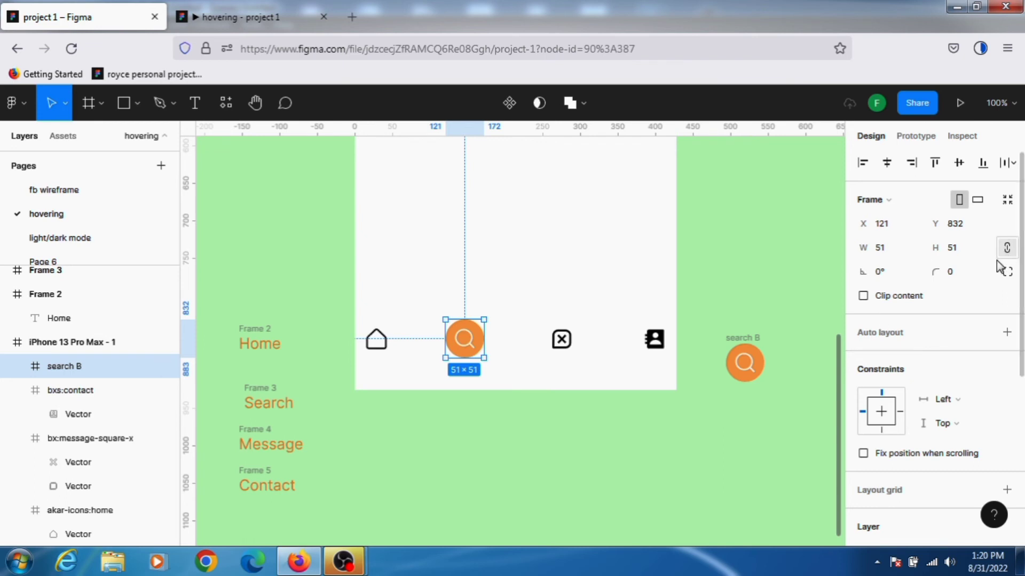
- Try setting the width of the search B copy to 30, and undo the resize
left_click(890, 249)
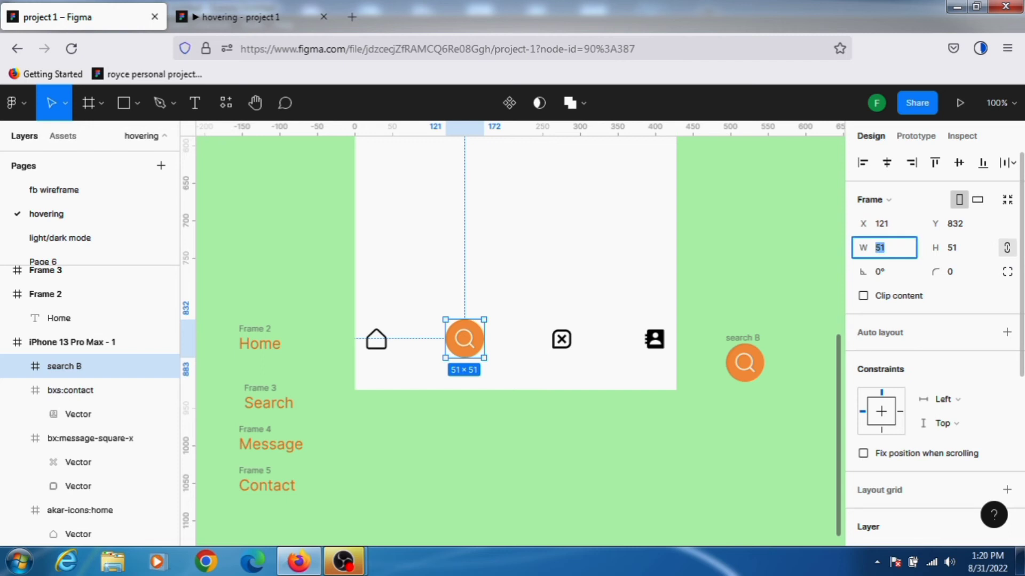
type("30")
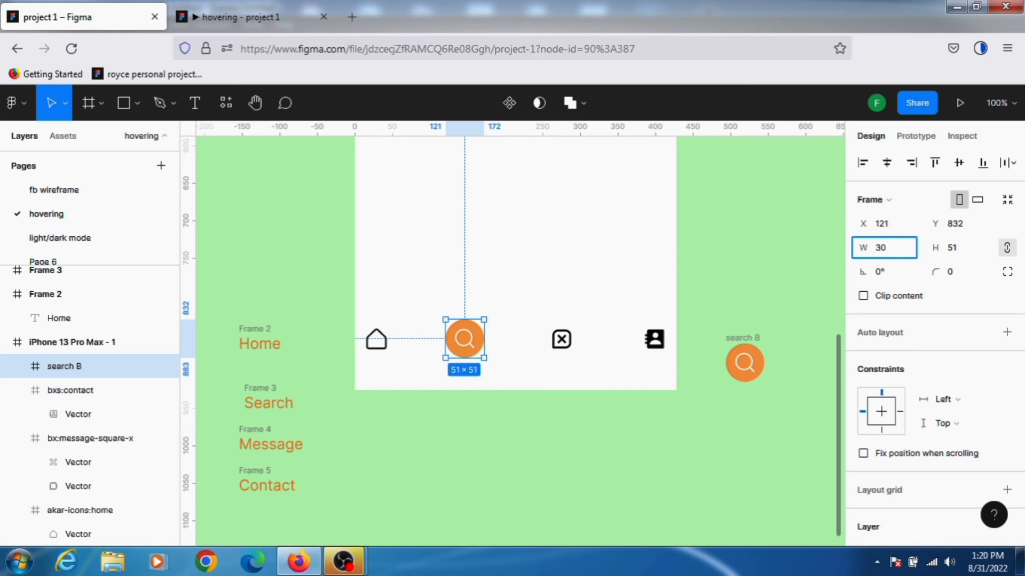
key("Return")
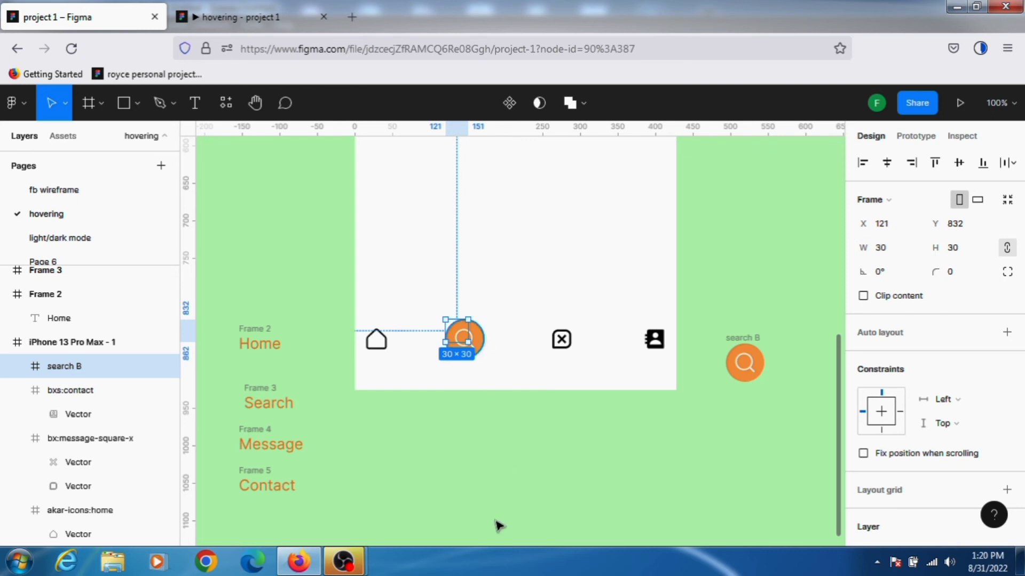
key("ctrl+z")
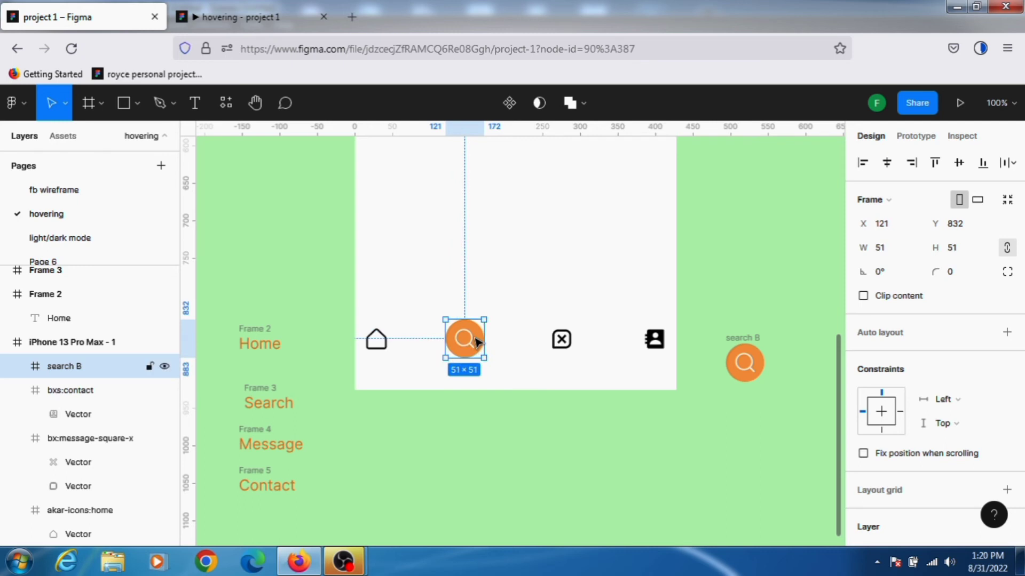
double_click(477, 341)
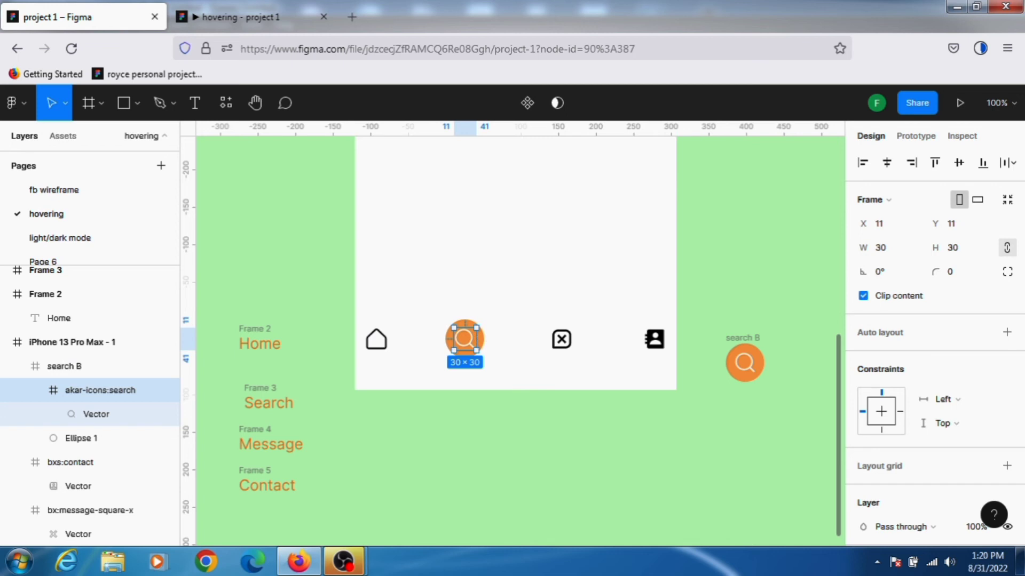
left_click(495, 348)
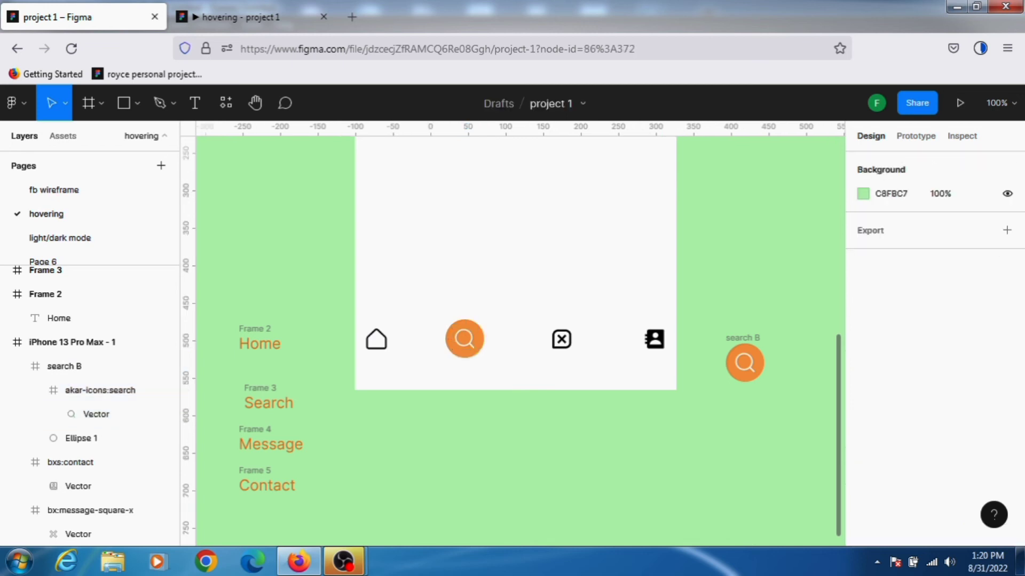
key("ctrl+z")
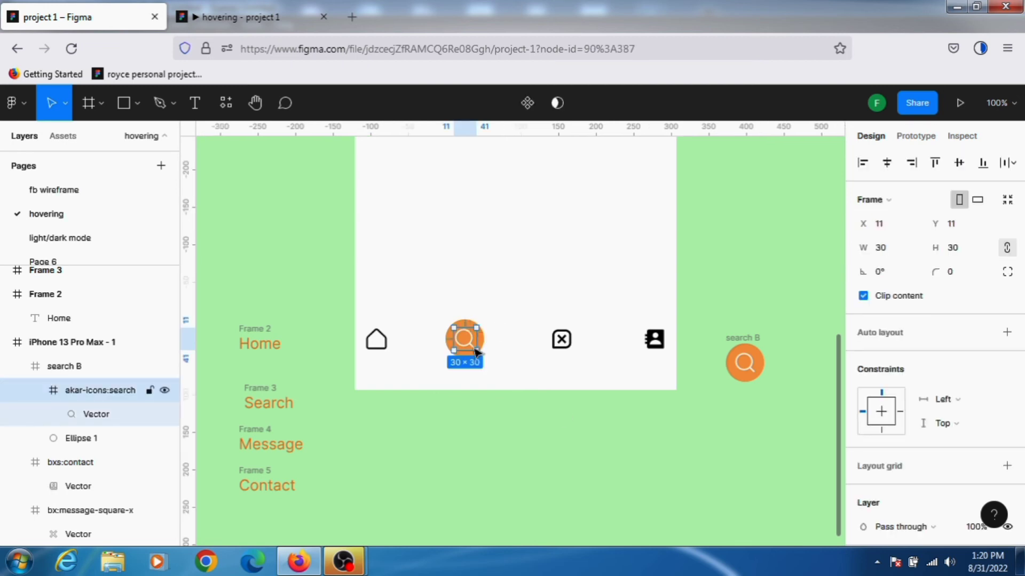
- Scale the search B copy in the phone frame, including its contents, down to about 31 × 31 with the Scale tool
scroll(476, 352, "up", 4)
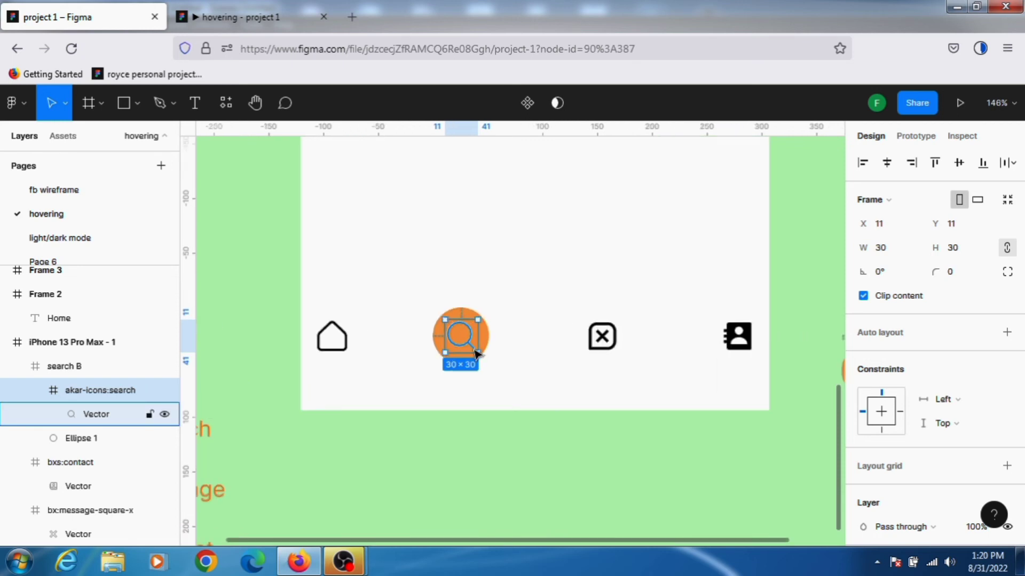
scroll(476, 352, "up", 2)
left_click(491, 333)
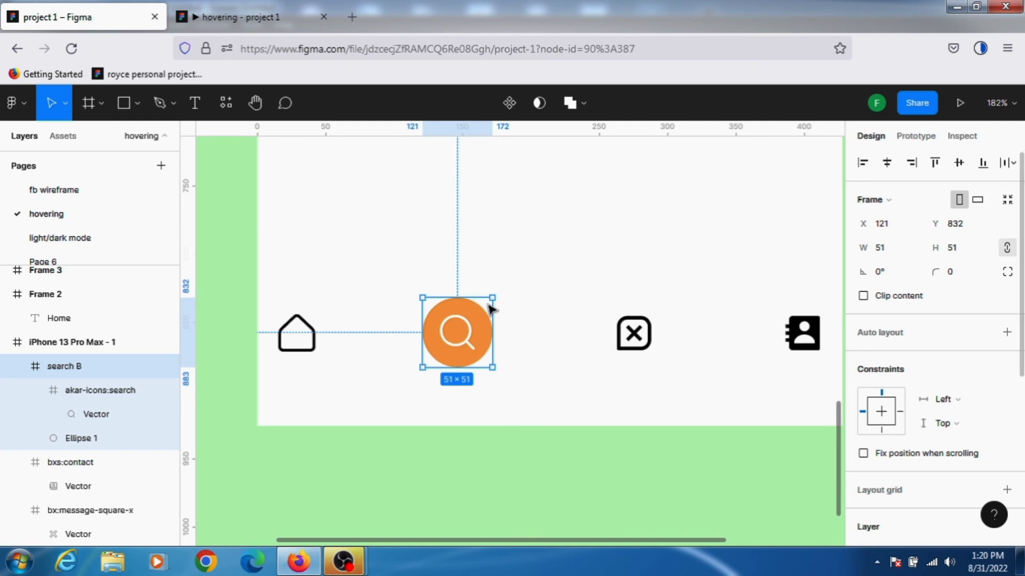
key("k")
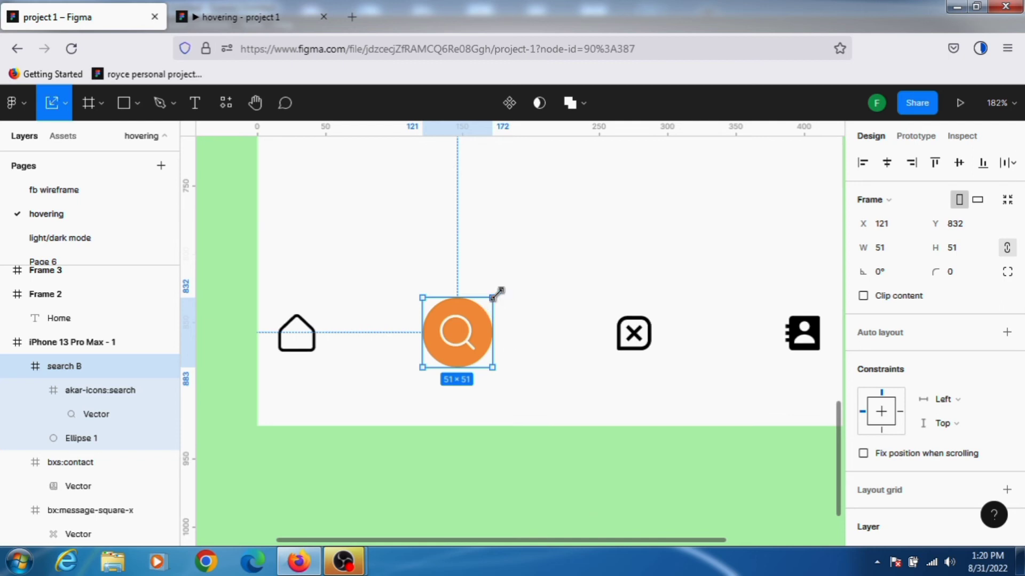
left_click_drag(486, 308, 465, 323)
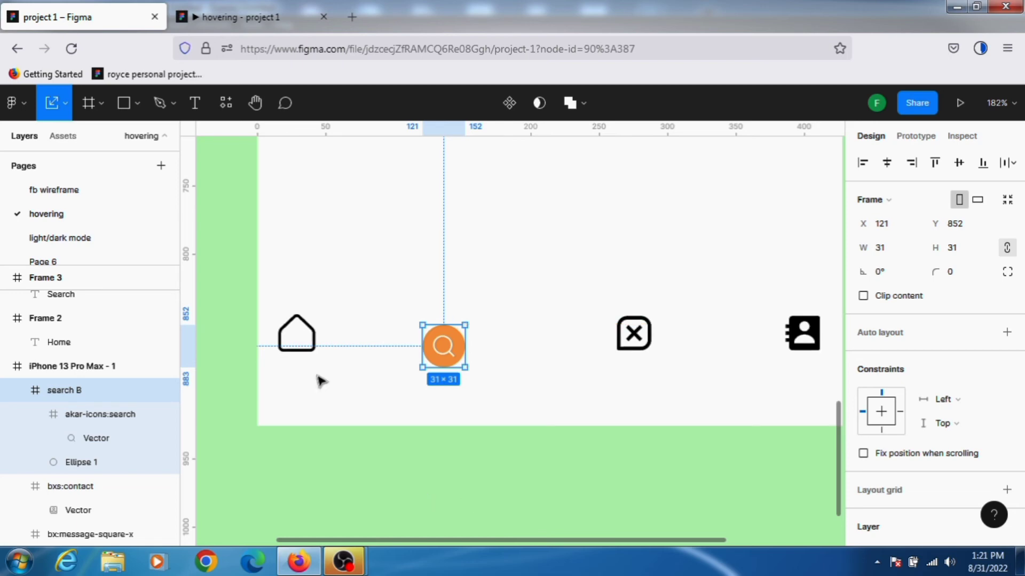
- Select the home, search B, message and contact icons together and align their vertical centers
left_click(642, 338, "shift")
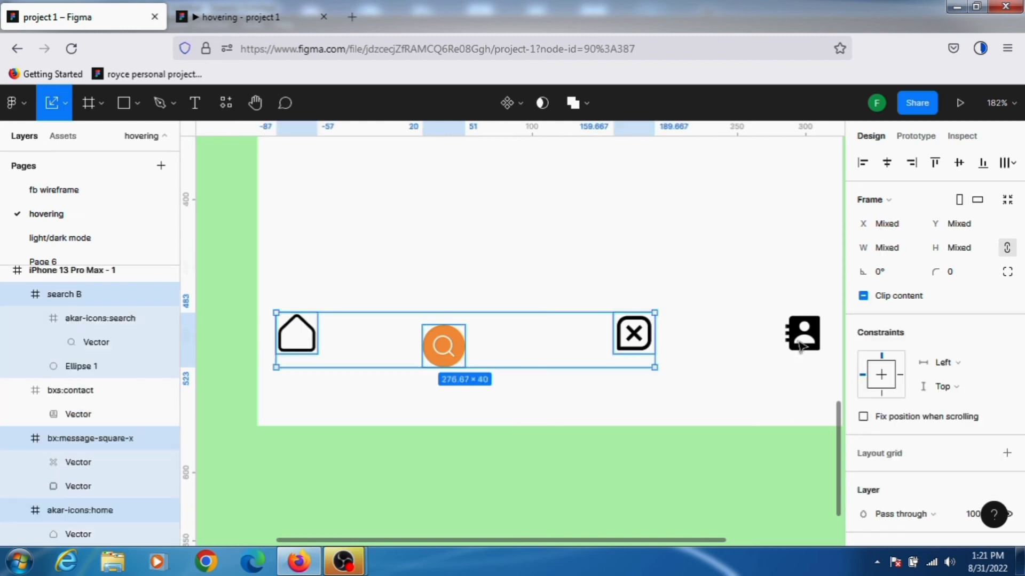
left_click(800, 345, "shift")
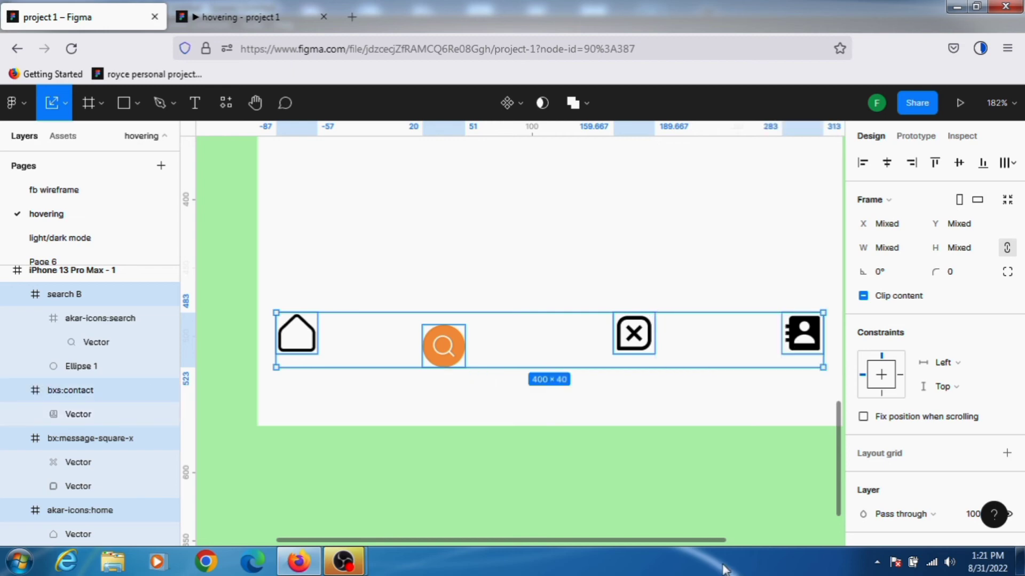
key("alt+v")
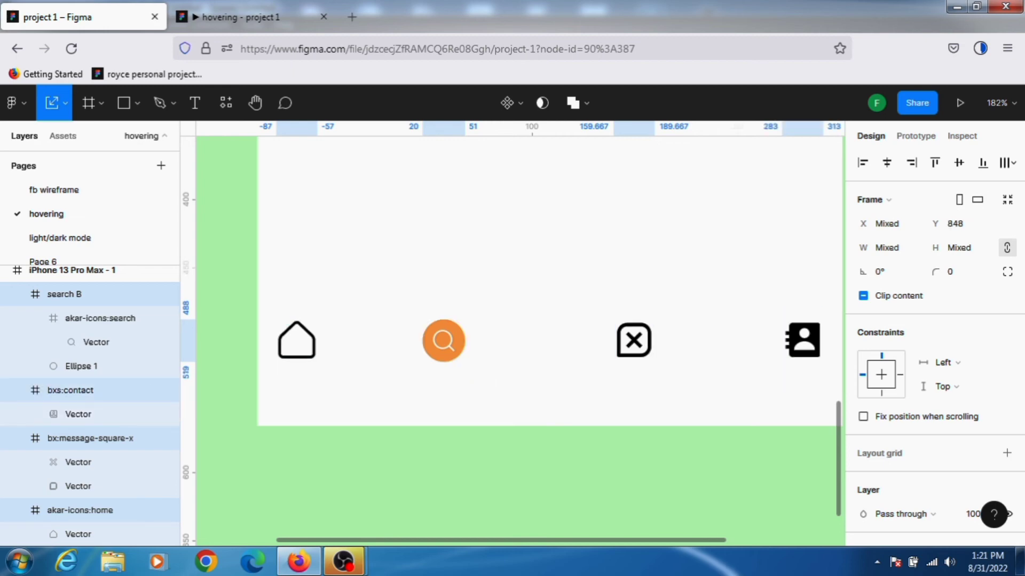
- Remove the while-hovering interaction to Frame 3 from the search icon inside the large search B frame outside the phone
scroll(499, 438, "down", 2, "ctrl")
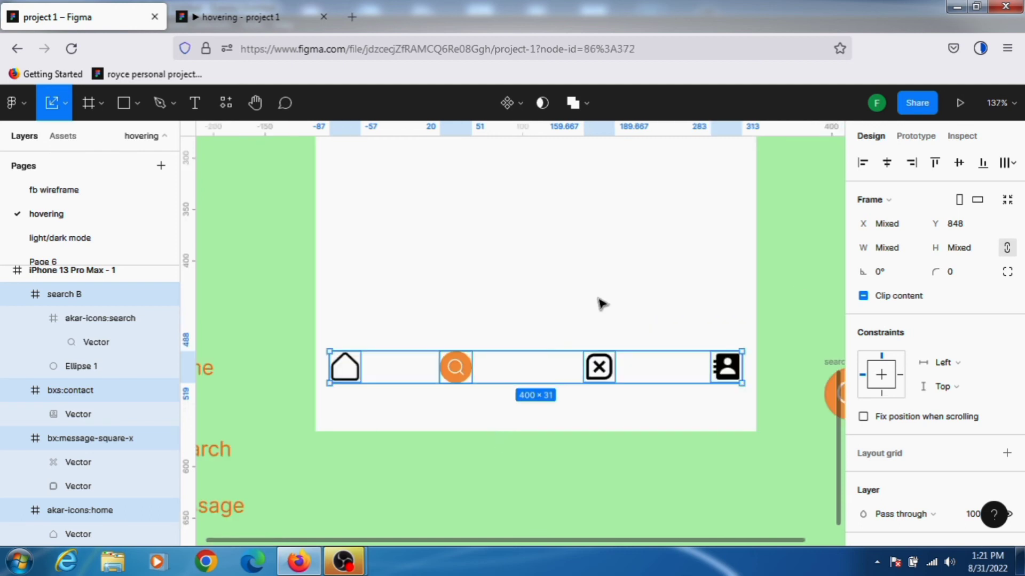
key("h")
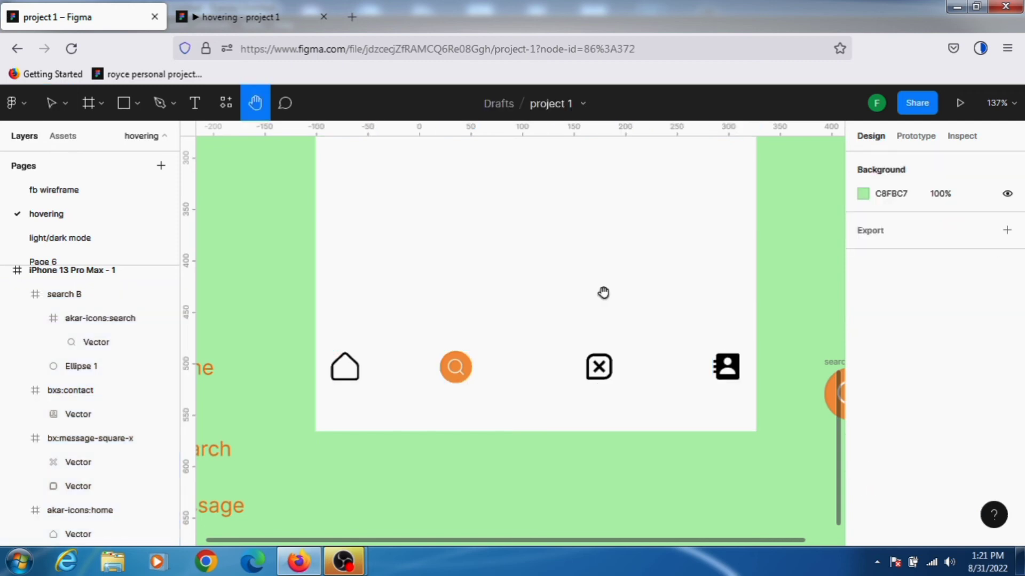
left_click_drag(603, 292, 540, 231)
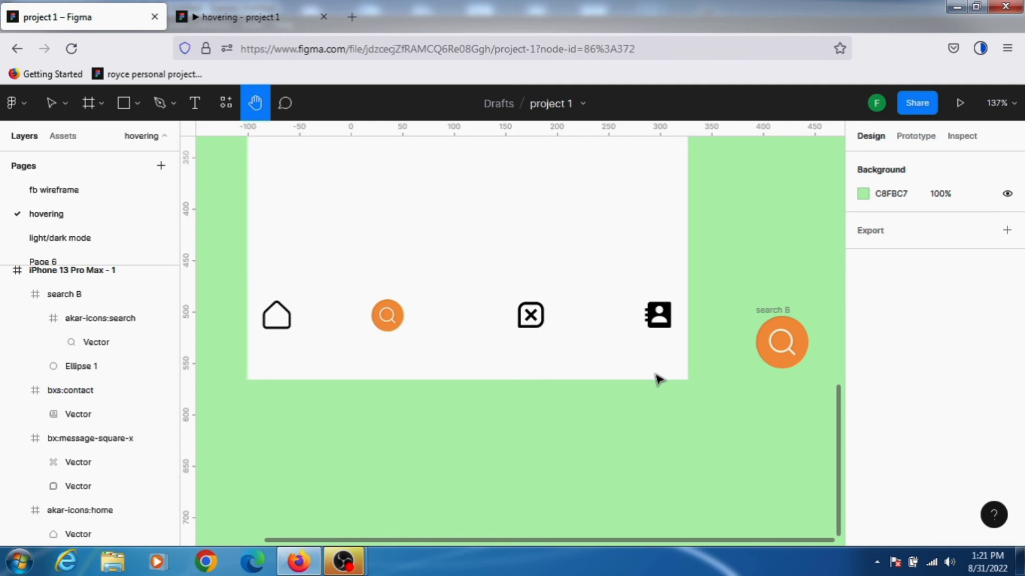
key("v")
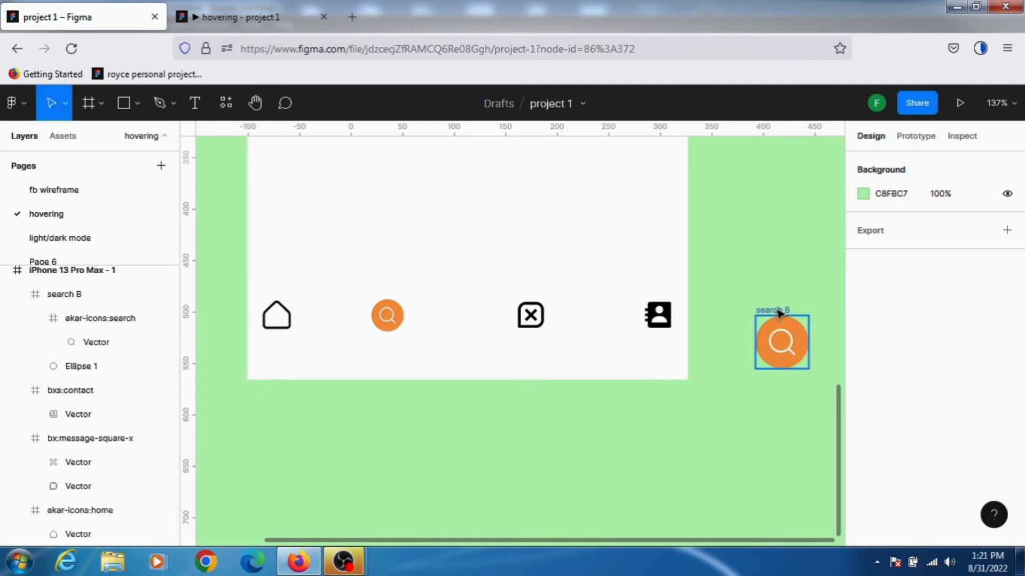
left_click(916, 137)
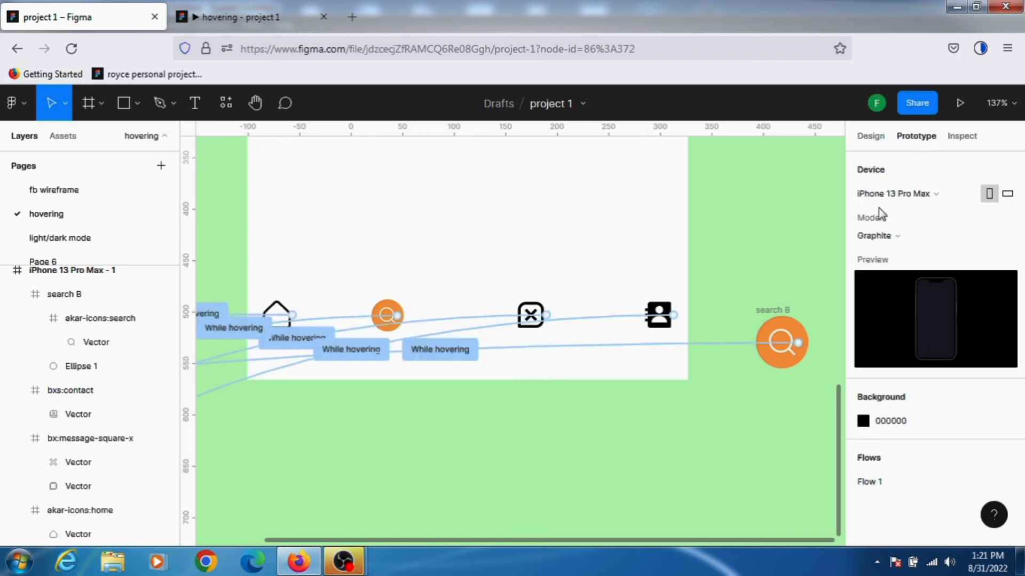
left_click(738, 349)
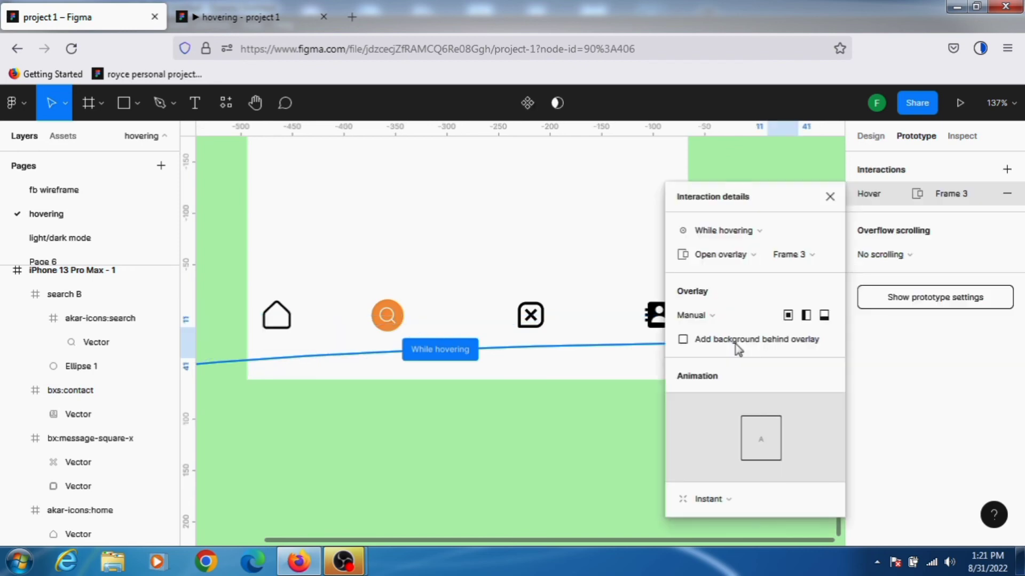
left_click(1007, 199)
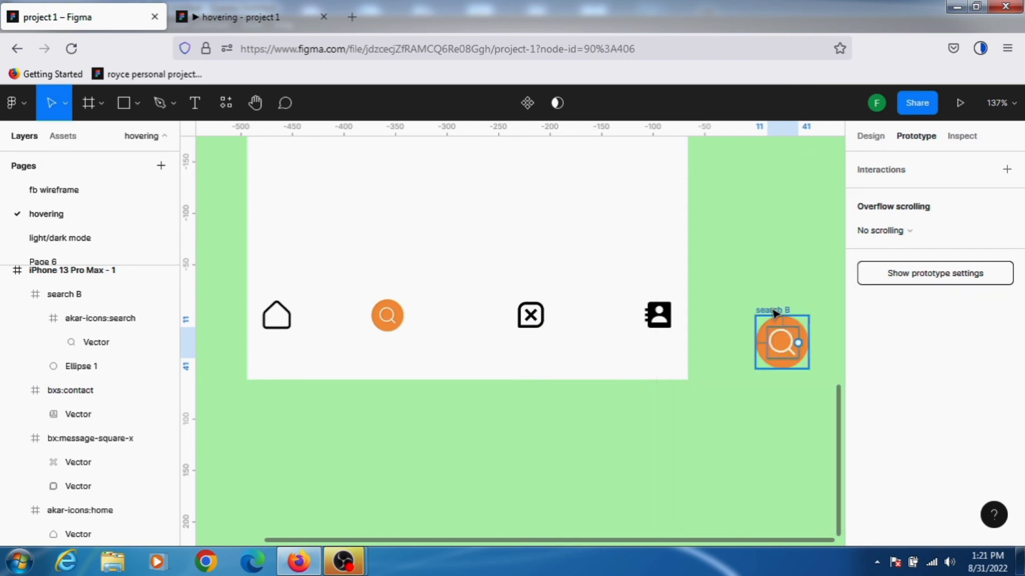
- Remove the while-hovering interaction to Frame 3 from the search icon nested in the phone's small search B frame
left_click(774, 313)
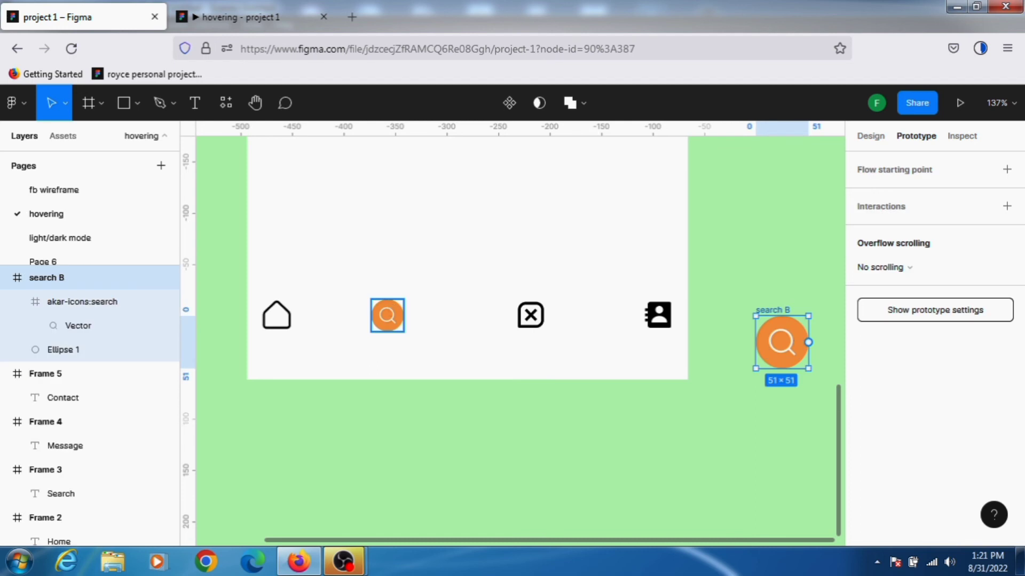
left_click(385, 318)
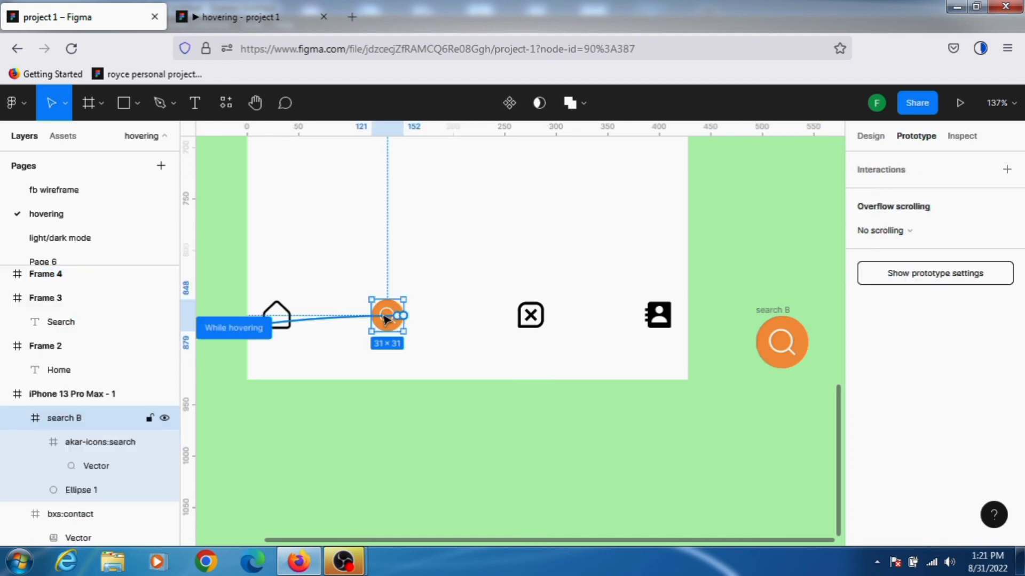
left_click(384, 316)
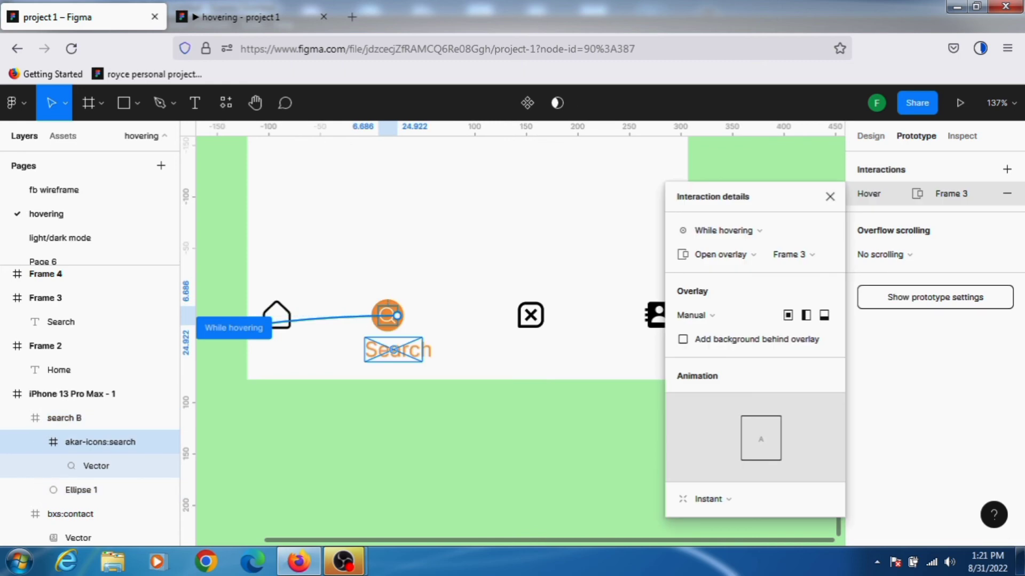
left_click(1005, 194)
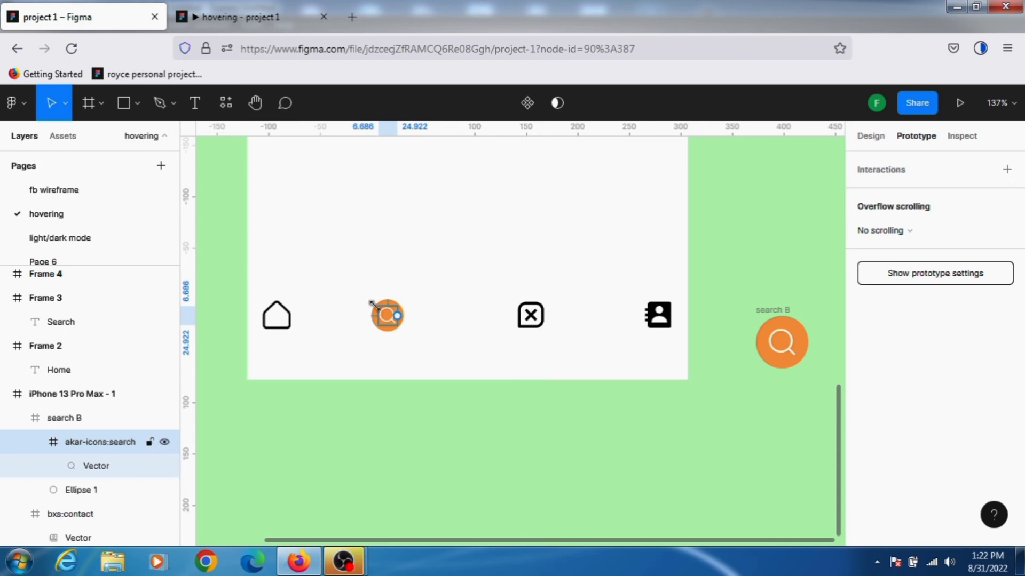
left_click(410, 339)
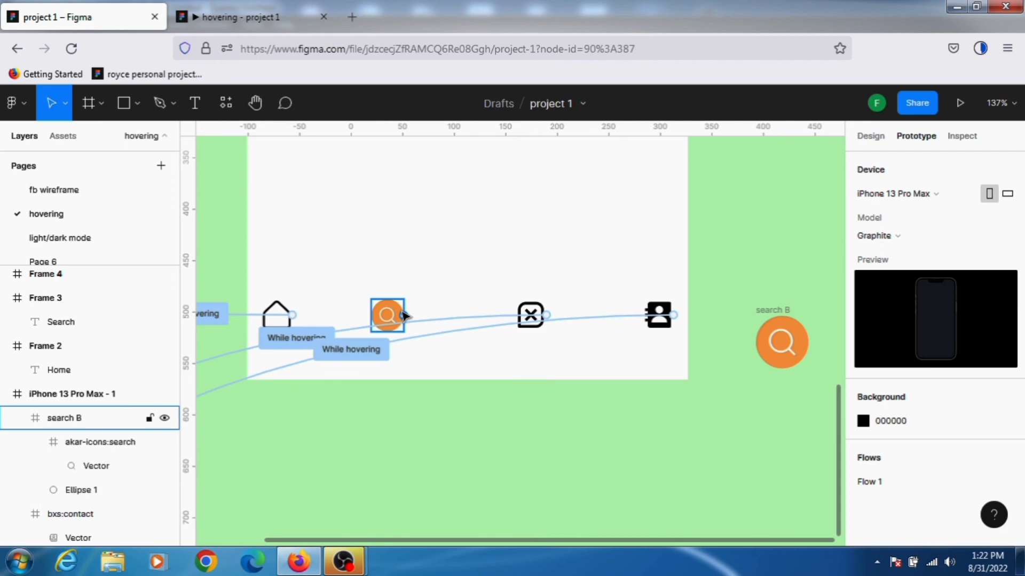
- Connect the phone's small search B frame to the large search B frame with a While hovering trigger and Open overlay action
left_click(404, 315)
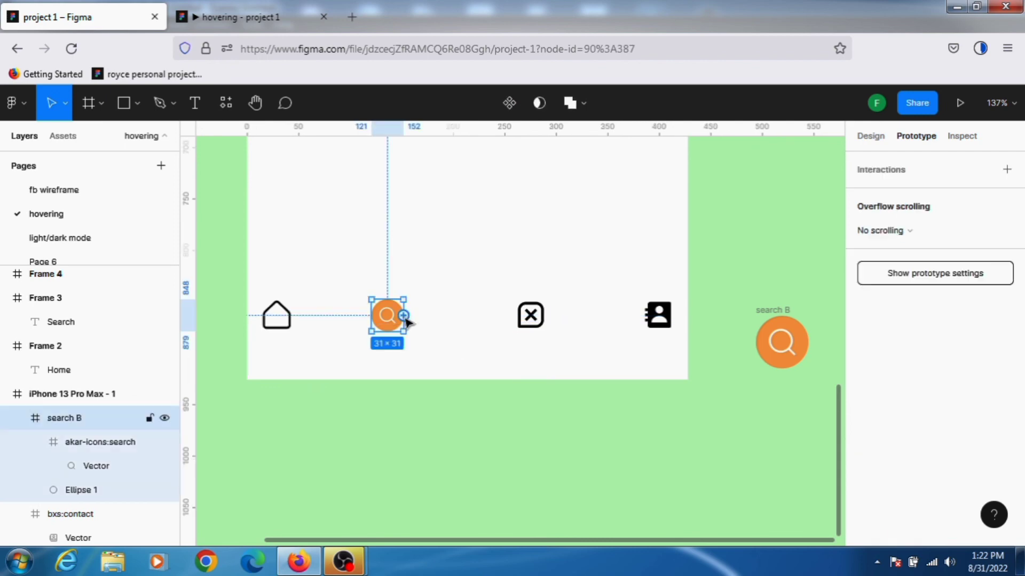
left_click_drag(404, 315, 777, 346)
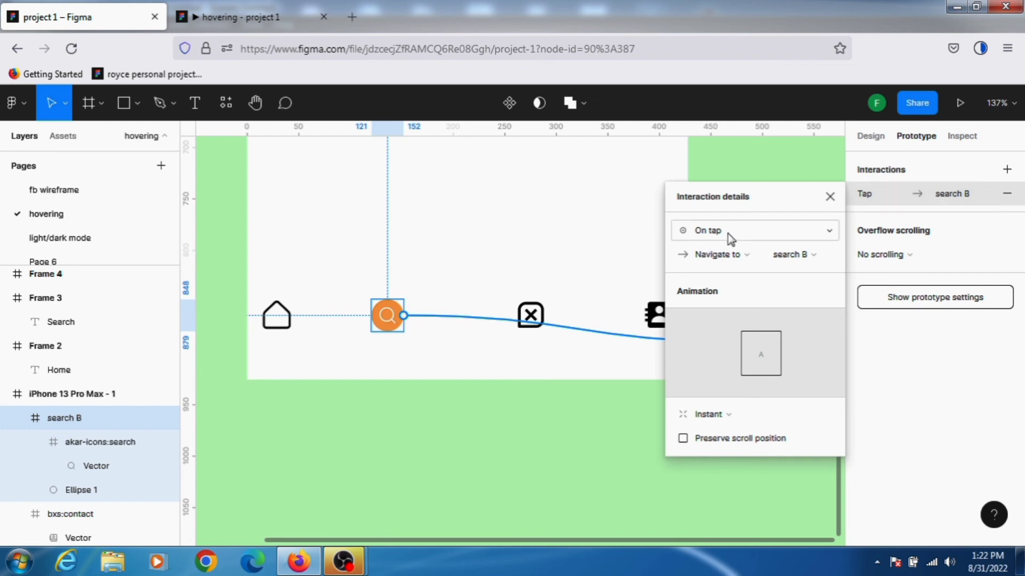
left_click(728, 233)
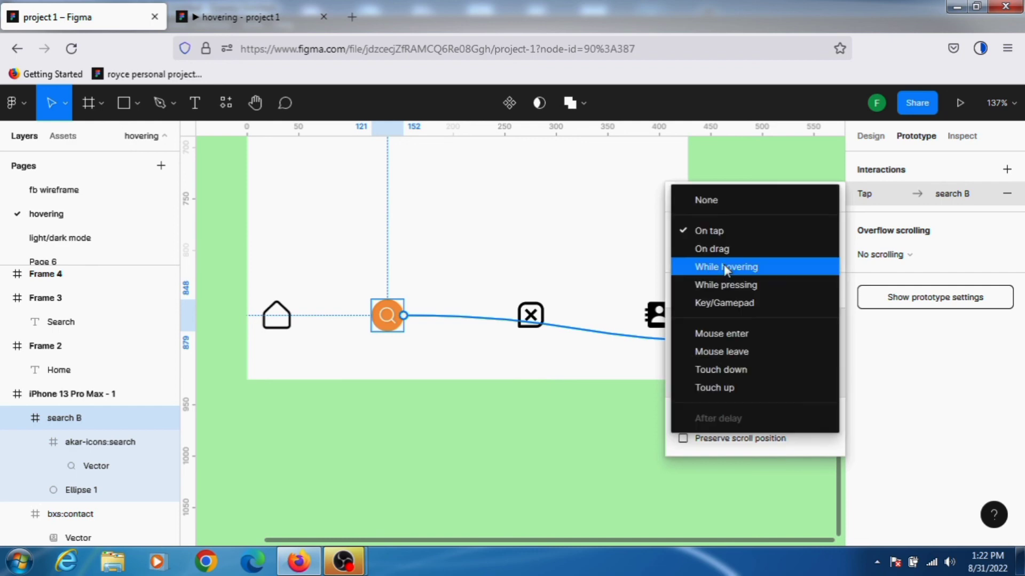
left_click(724, 266)
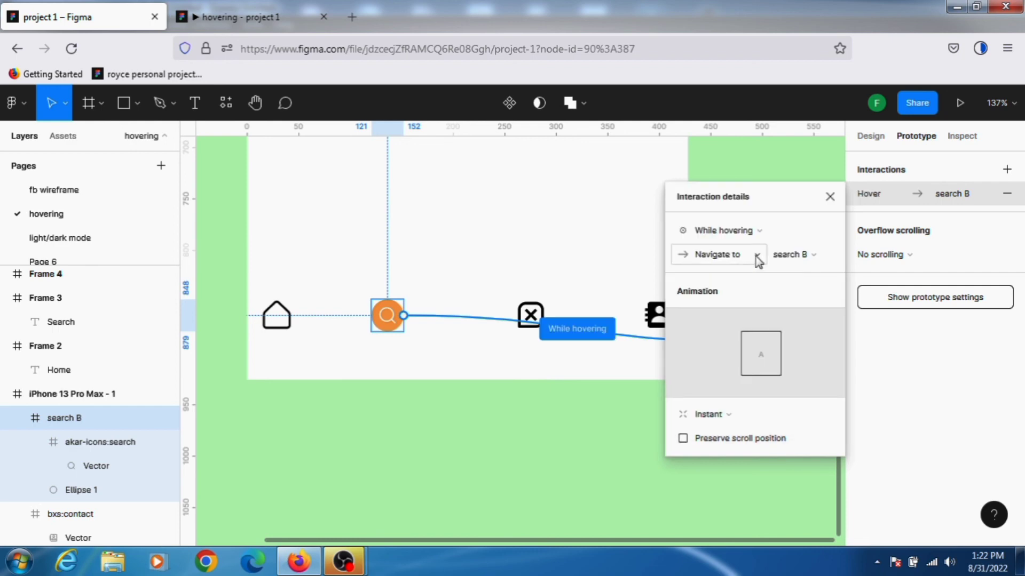
left_click(757, 259)
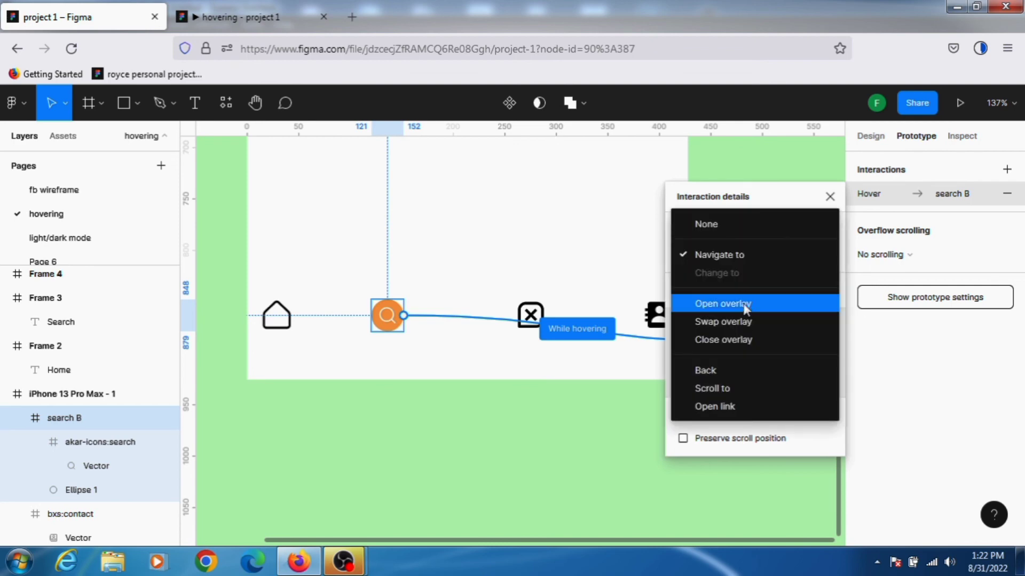
left_click(746, 305)
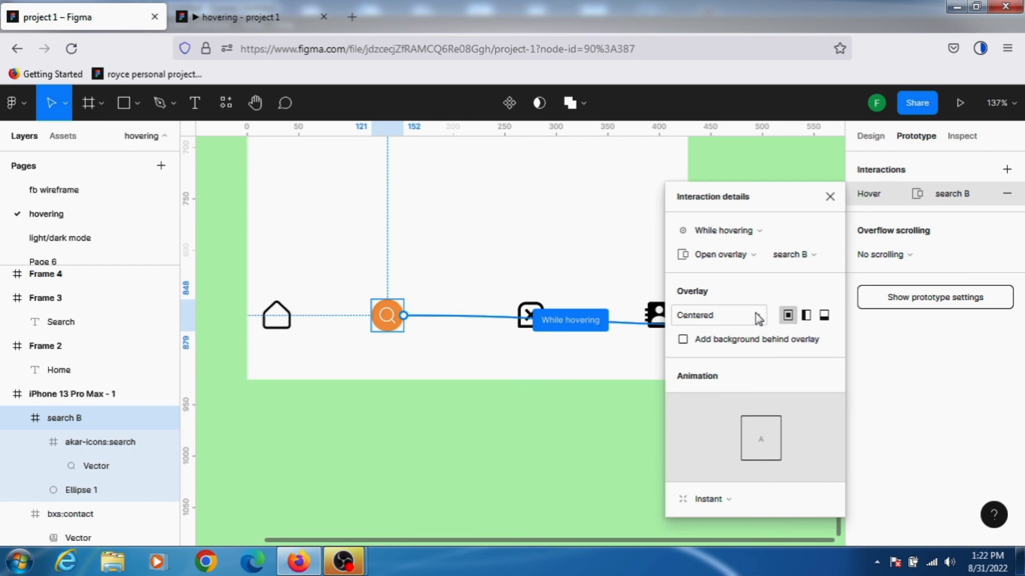
- Set the overlay position to Manual and center the large search B circle over the phone's small search icon
left_click(758, 319)
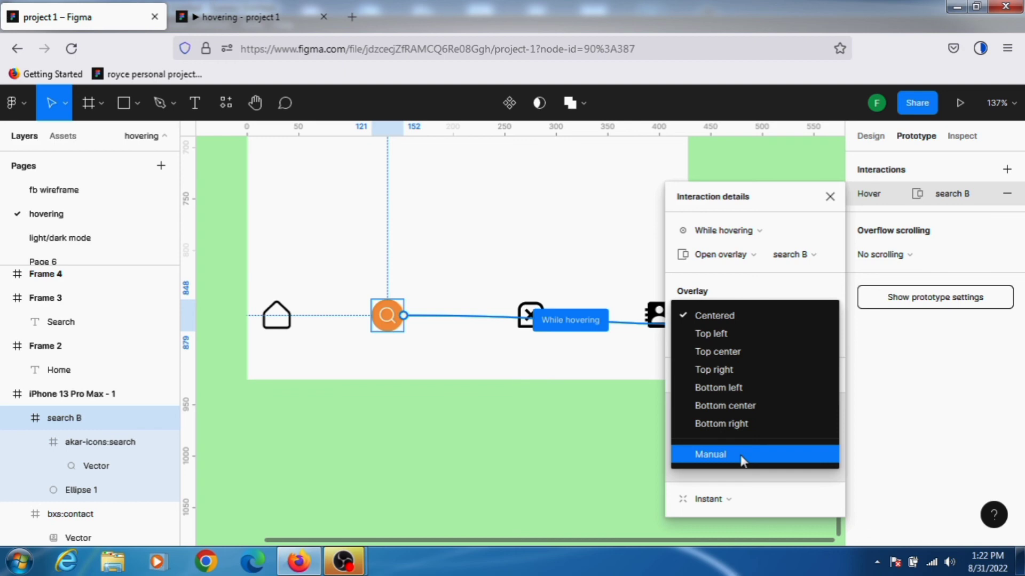
left_click(742, 458)
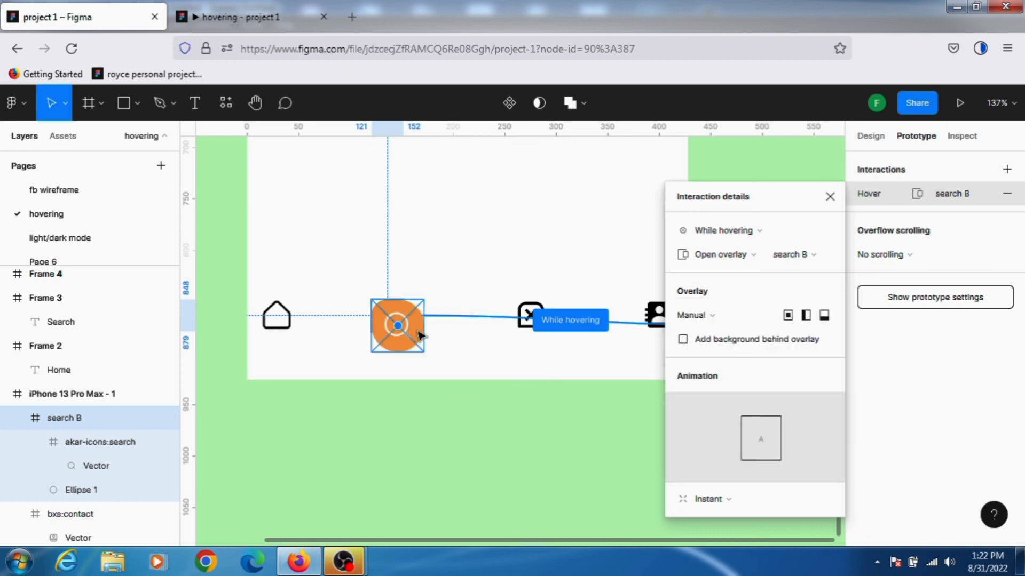
left_click_drag(419, 334, 400, 322)
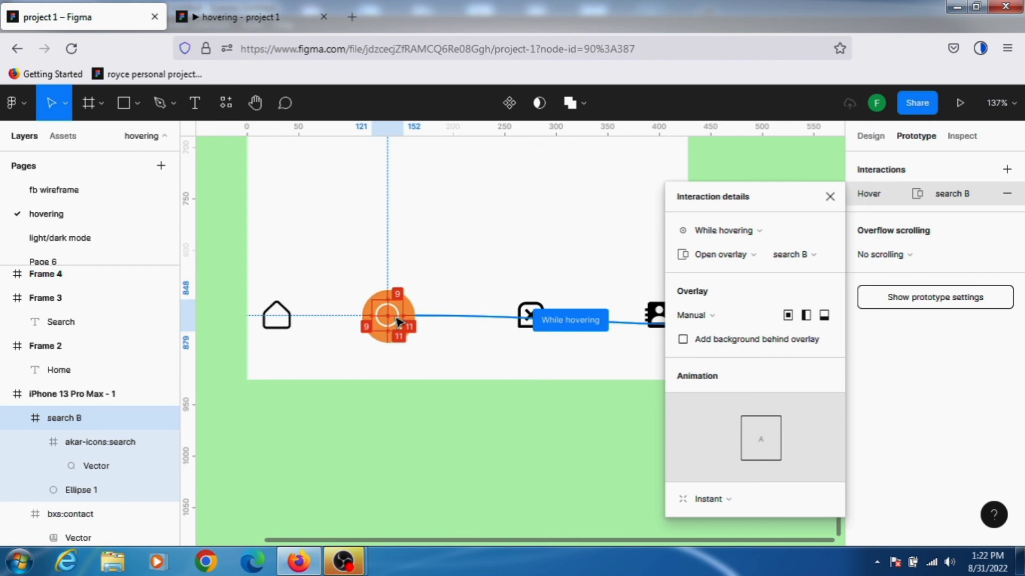
left_click_drag(399, 320, 406, 315)
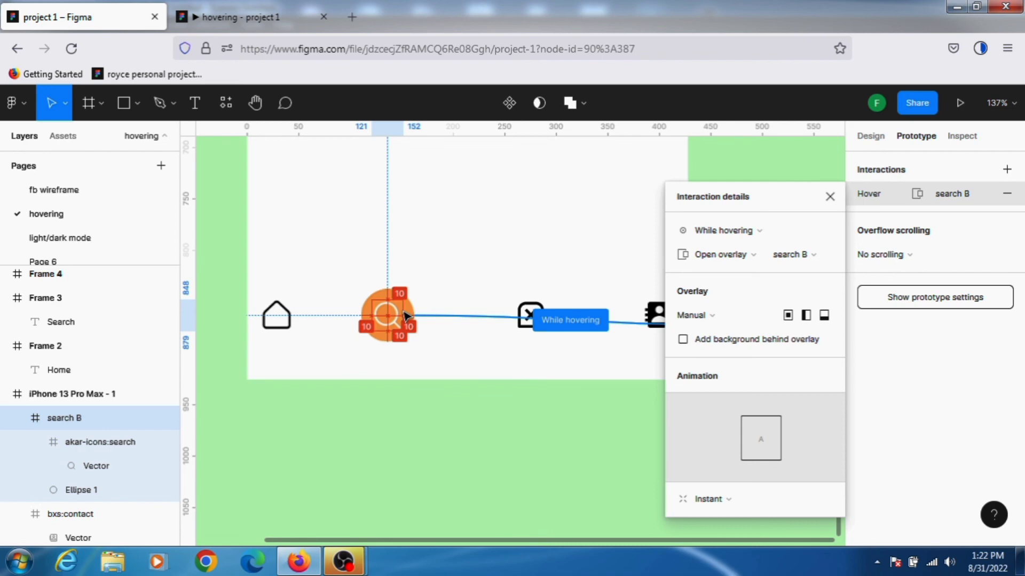
left_click_drag(405, 316, 396, 319)
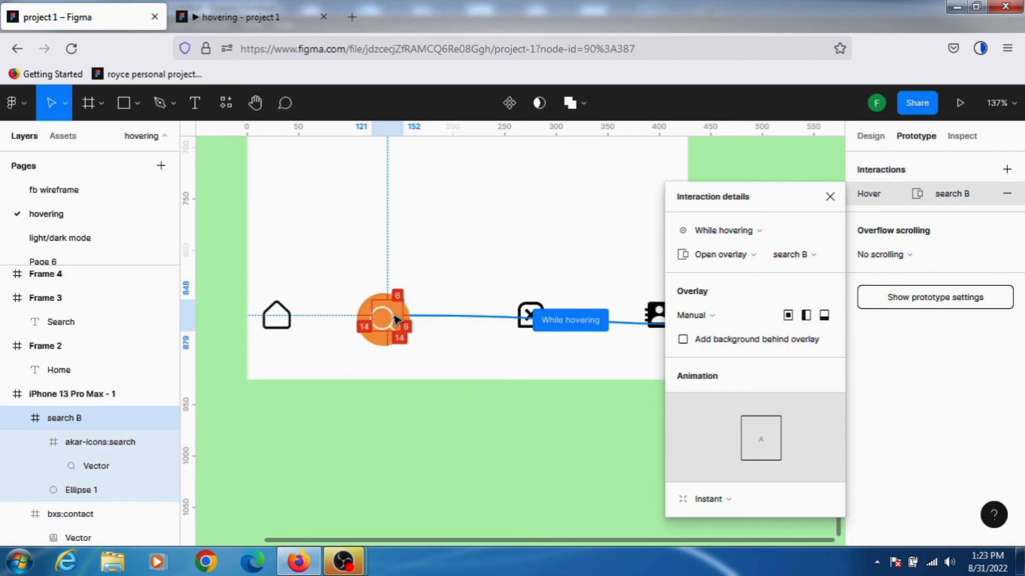
left_click_drag(396, 319, 401, 315)
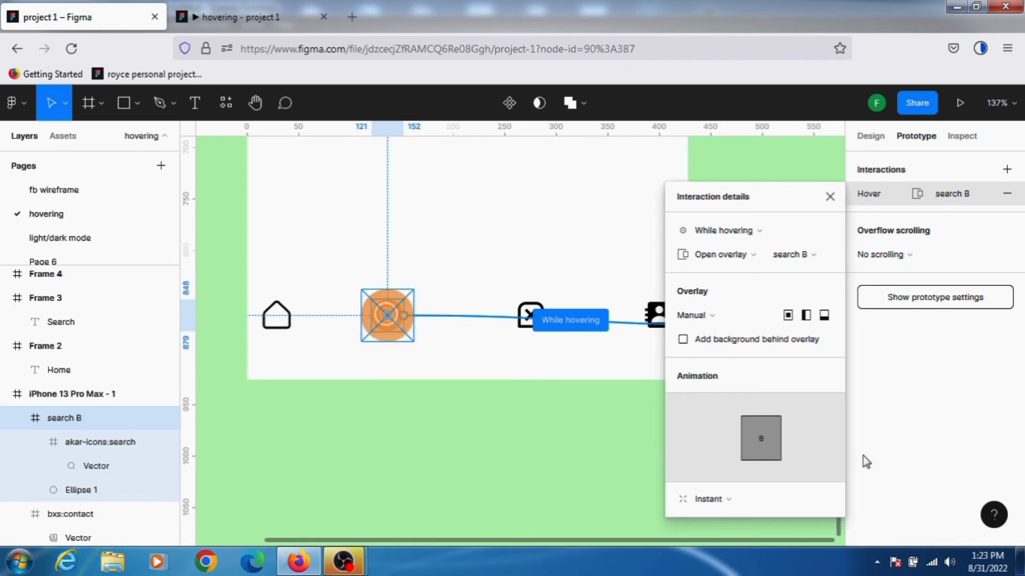
- Set the overlay animation to Dissolve, add a background behind the overlay, and close the interaction details
left_click(733, 502)
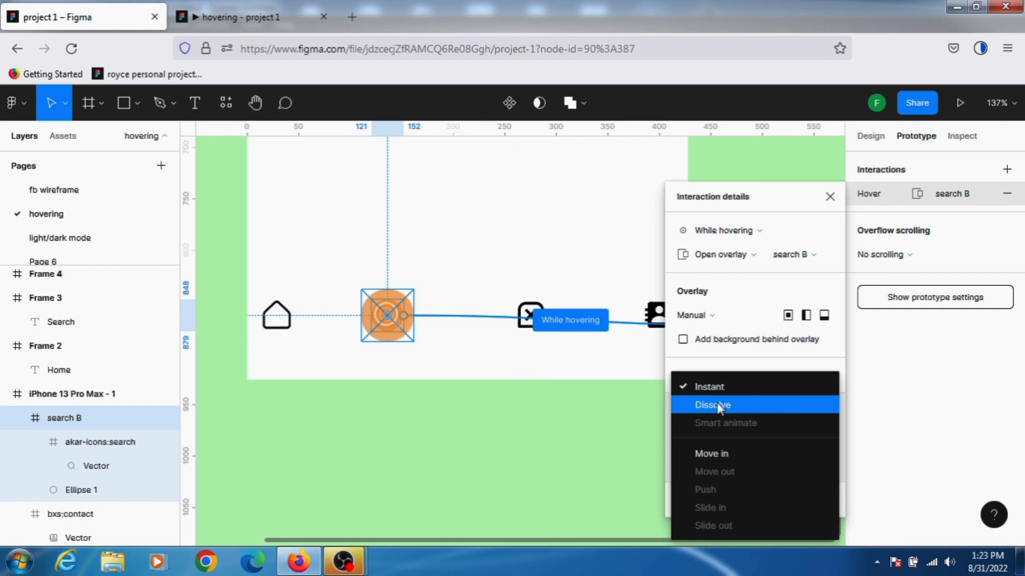
left_click(720, 409)
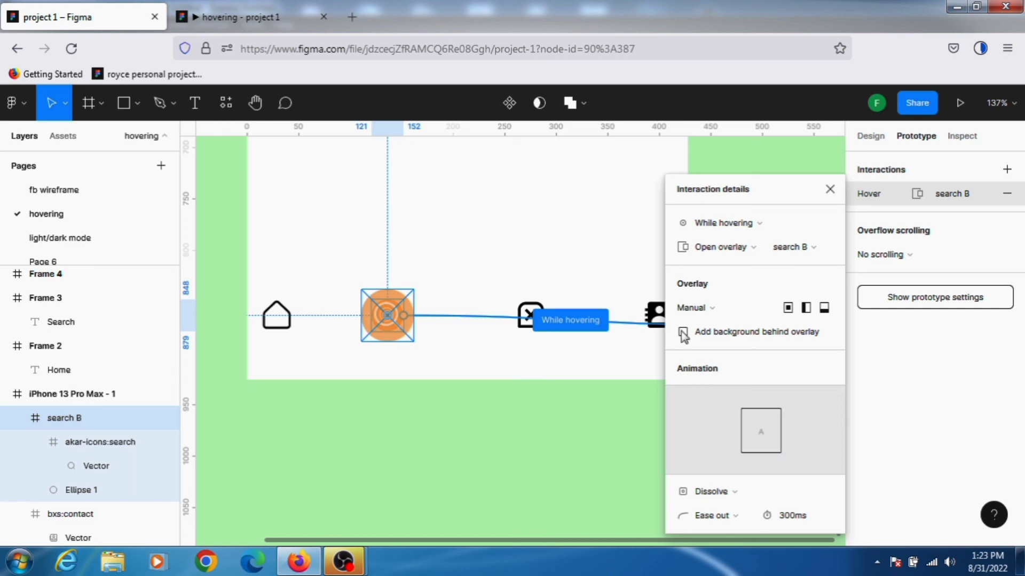
left_click(683, 332)
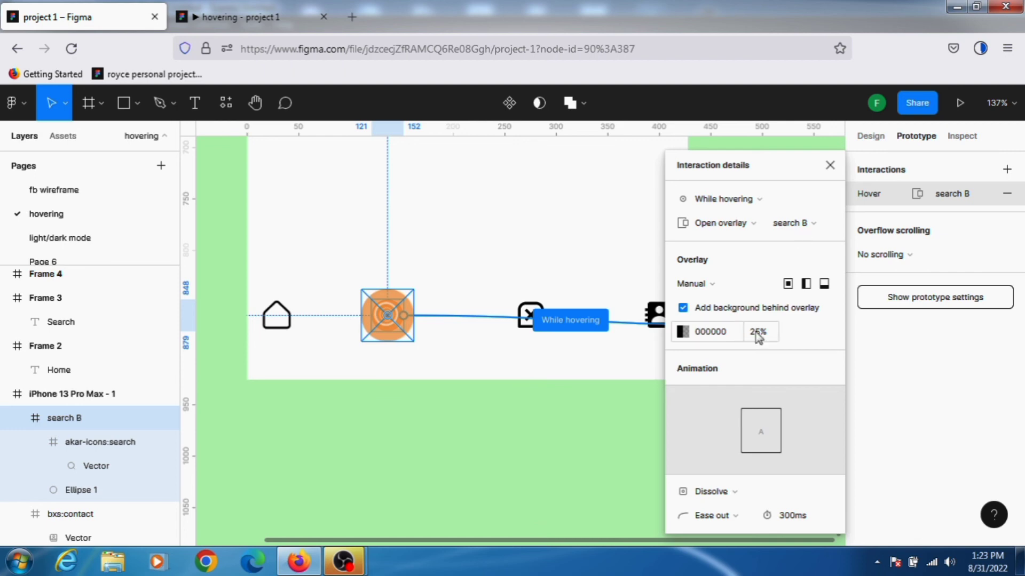
left_click(830, 166)
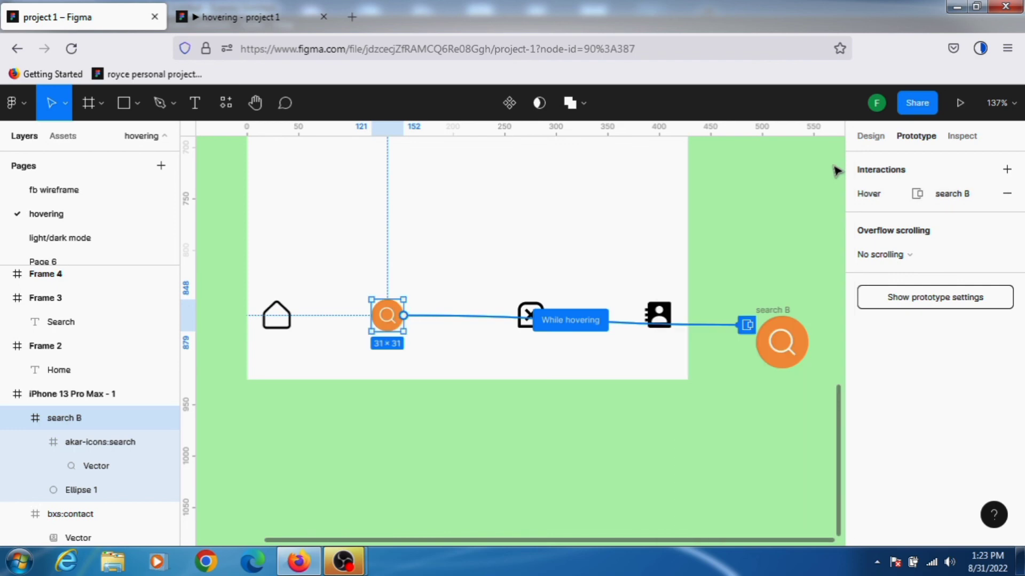
- Preview the prototype, test the hover effects of the navigation icons, especially the search icon, and return to the design file
left_click(962, 103)
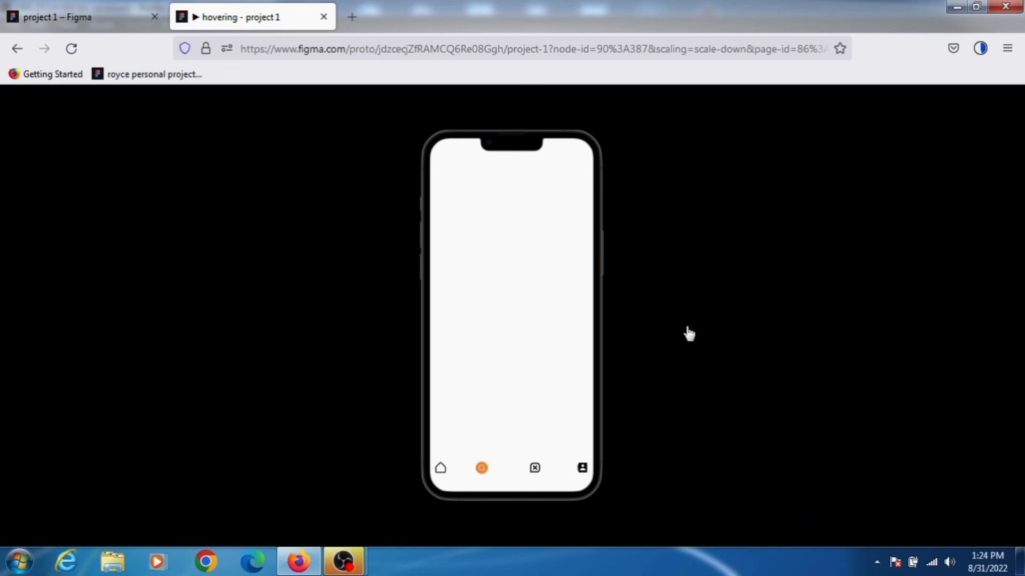
mouse_move(480, 470)
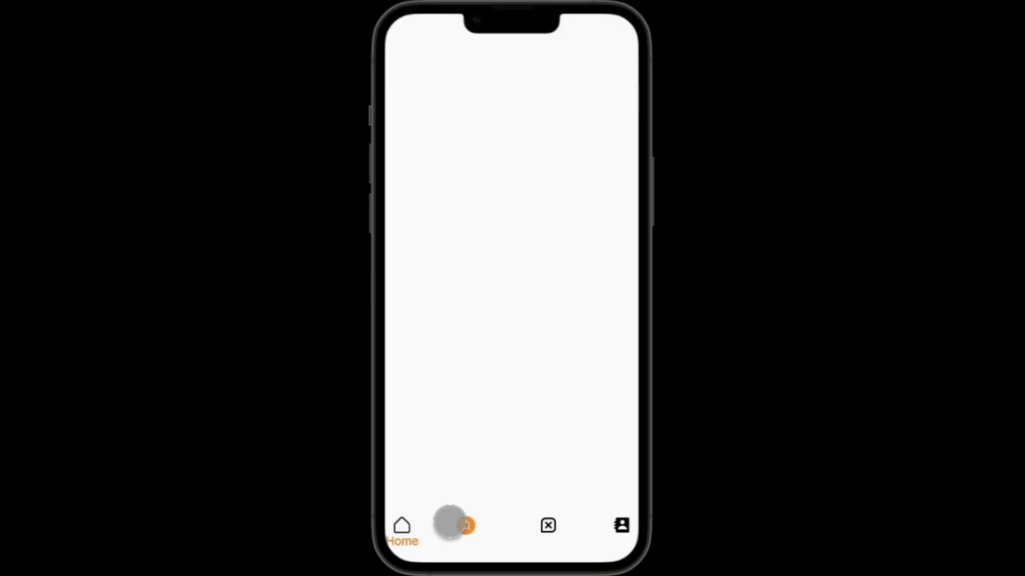
left_click(467, 520)
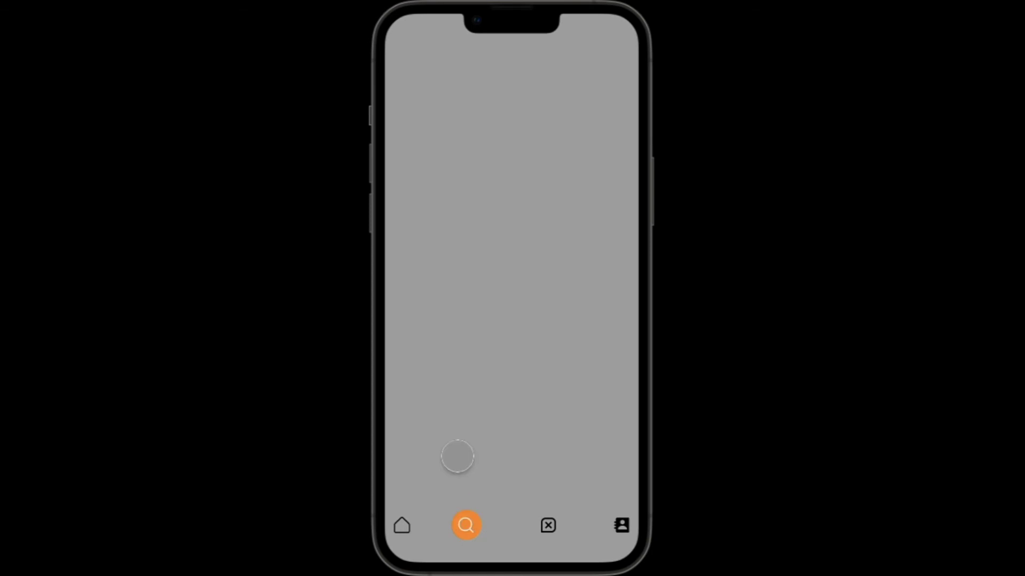
left_click(549, 523)
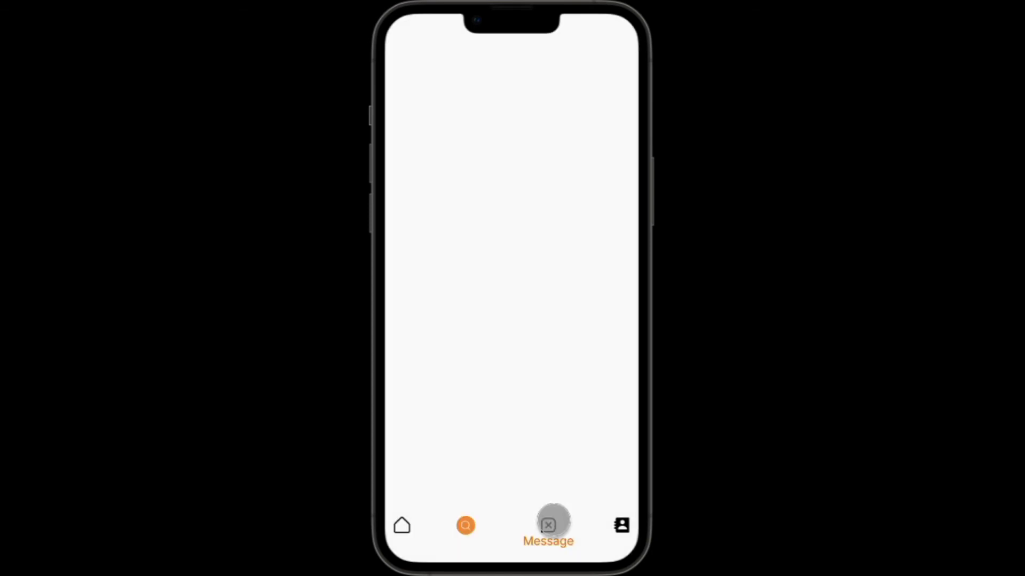
left_click(621, 525)
left_click(550, 522)
left_click(479, 519)
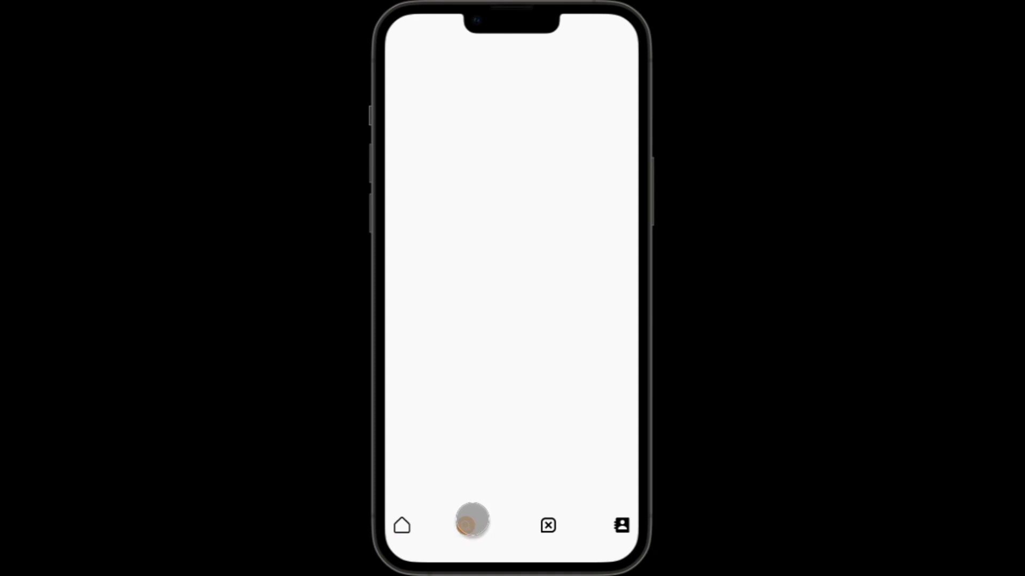
left_click(472, 525)
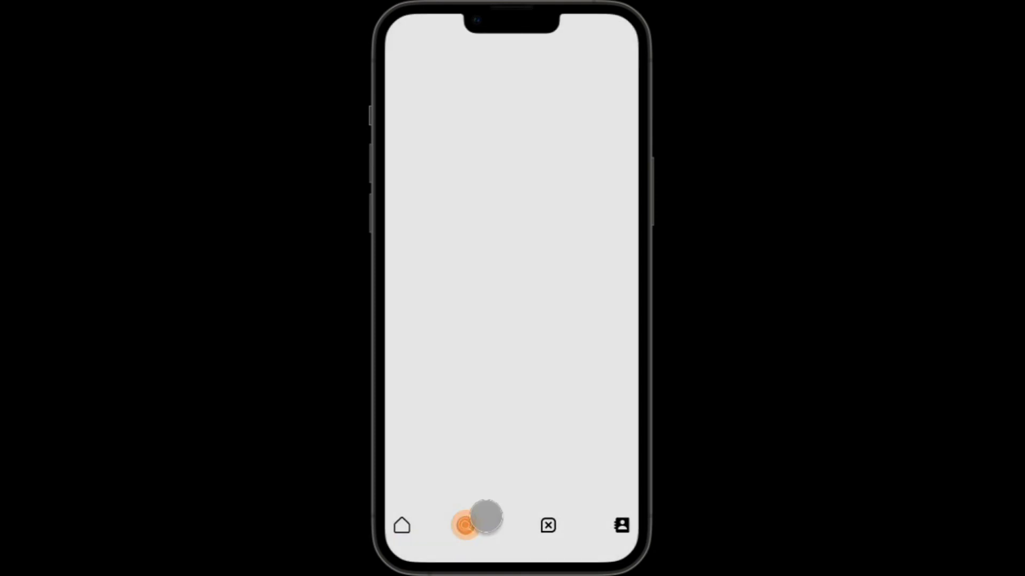
left_click(469, 528)
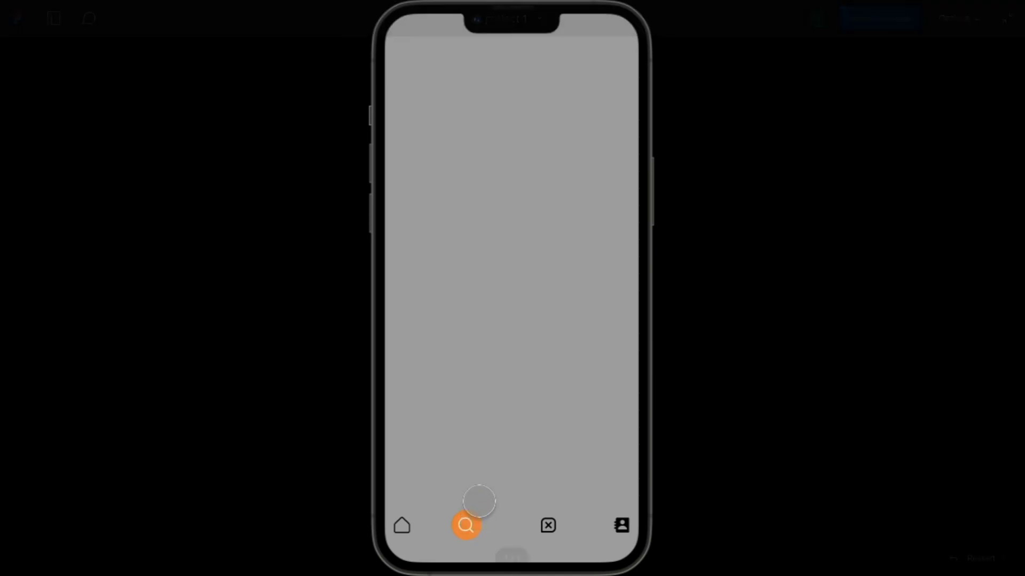
left_click(467, 526)
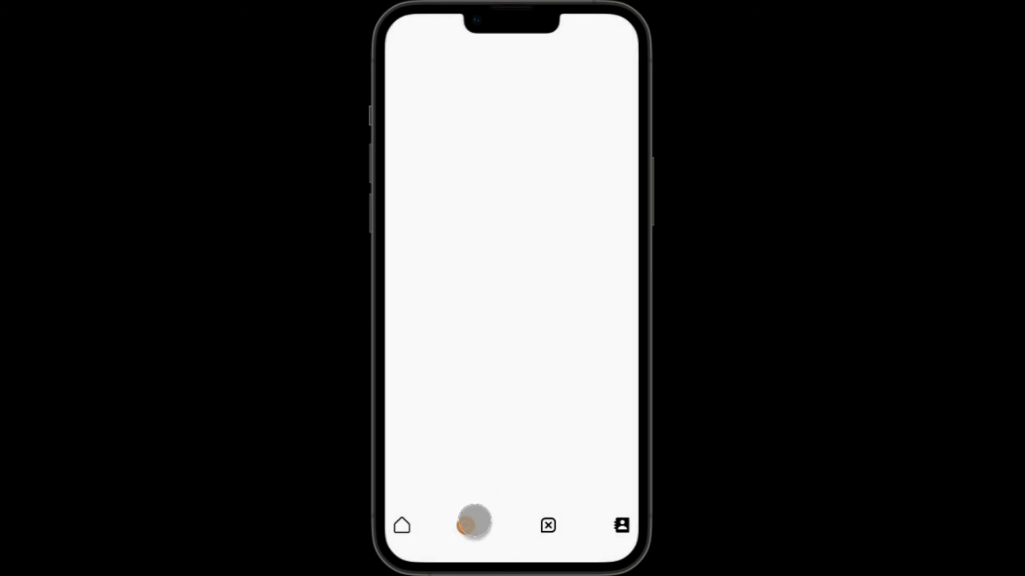
left_click(471, 524)
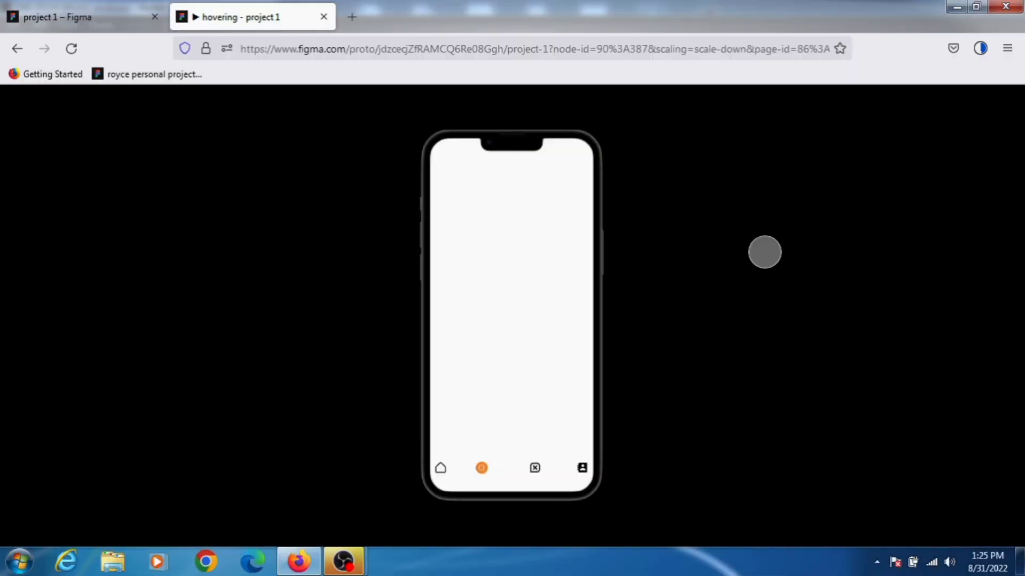
left_click(114, 18)
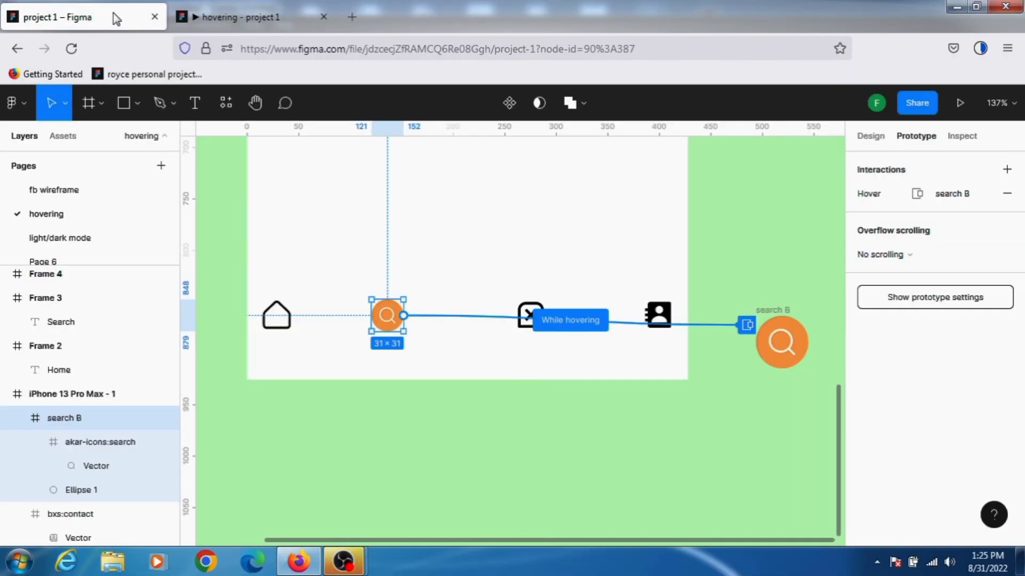